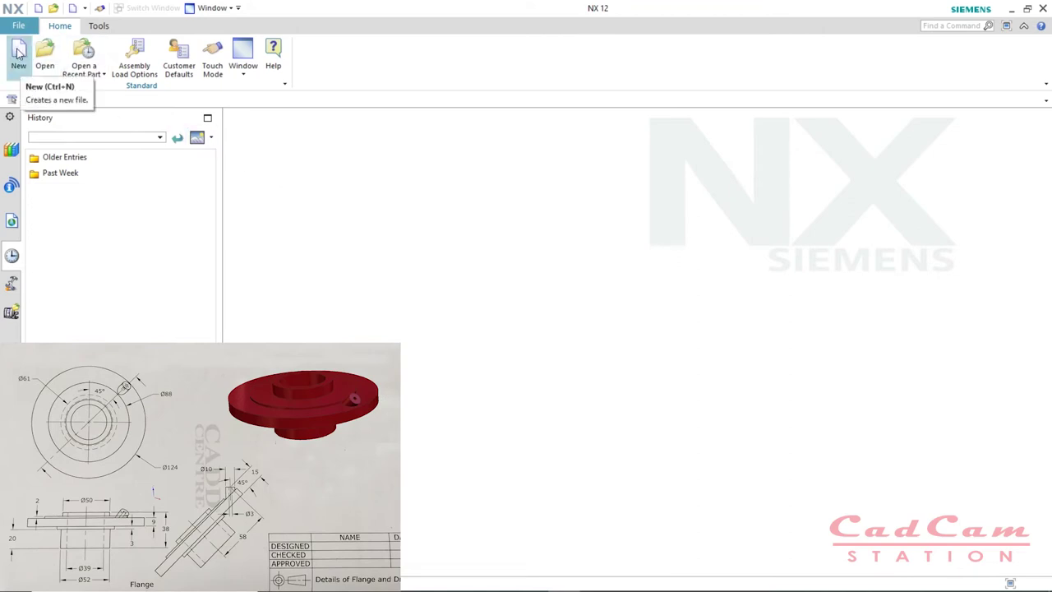
Step: Create a new millimetre Model part named Revolve Test in the folder E:\NX Modeling\Part Models
{"action": "left_click", "coordinate": [19, 53]}
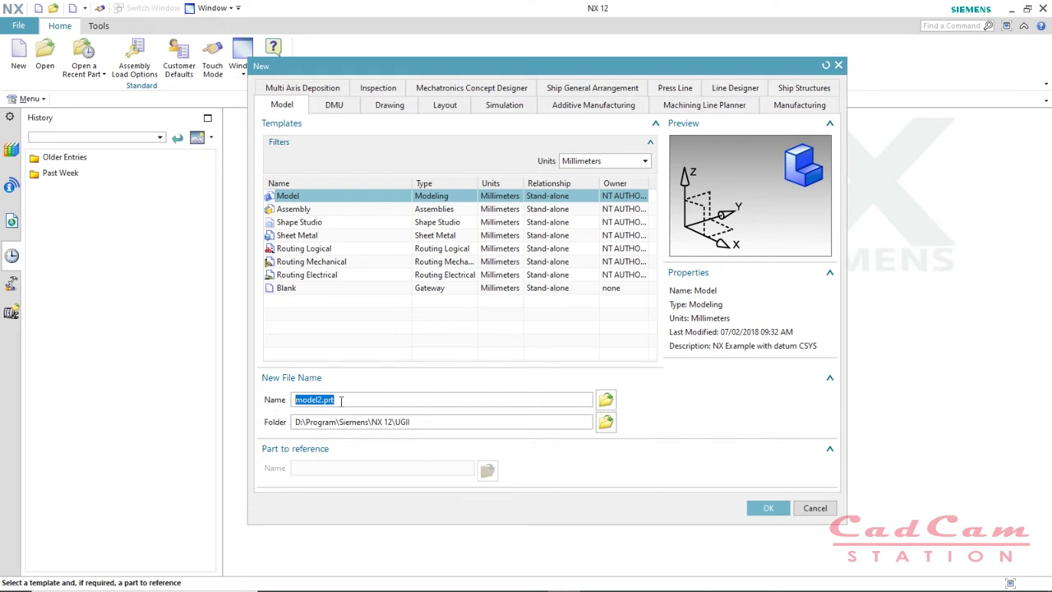
{"action": "type", "text": "Revolve Test"}
{"action": "left_click", "coordinate": [605, 422]}
{"action": "left_click", "coordinate": [545, 386]}
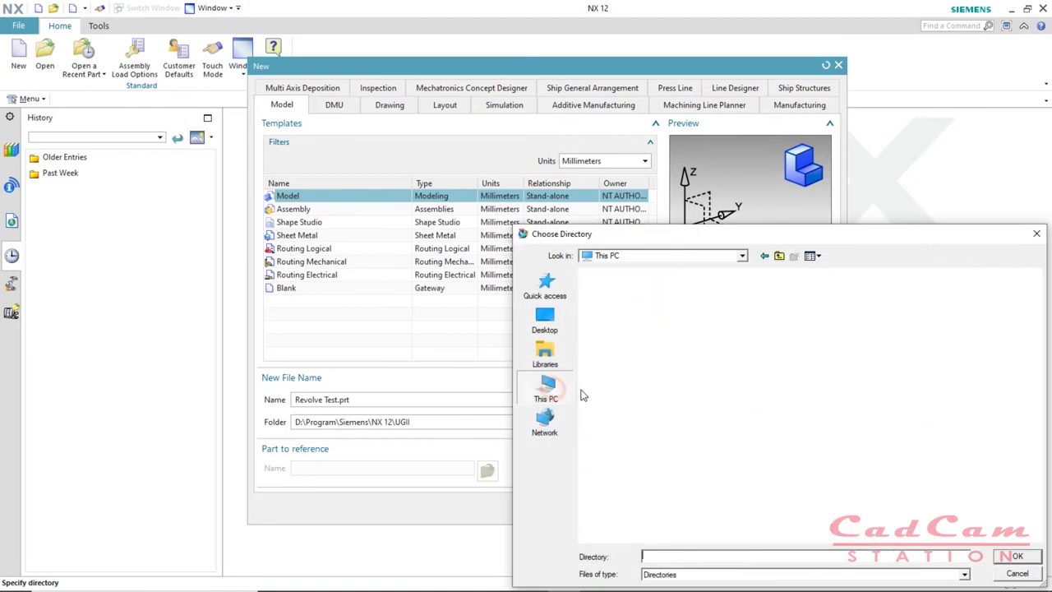
{"action": "double_click", "coordinate": [977, 431]}
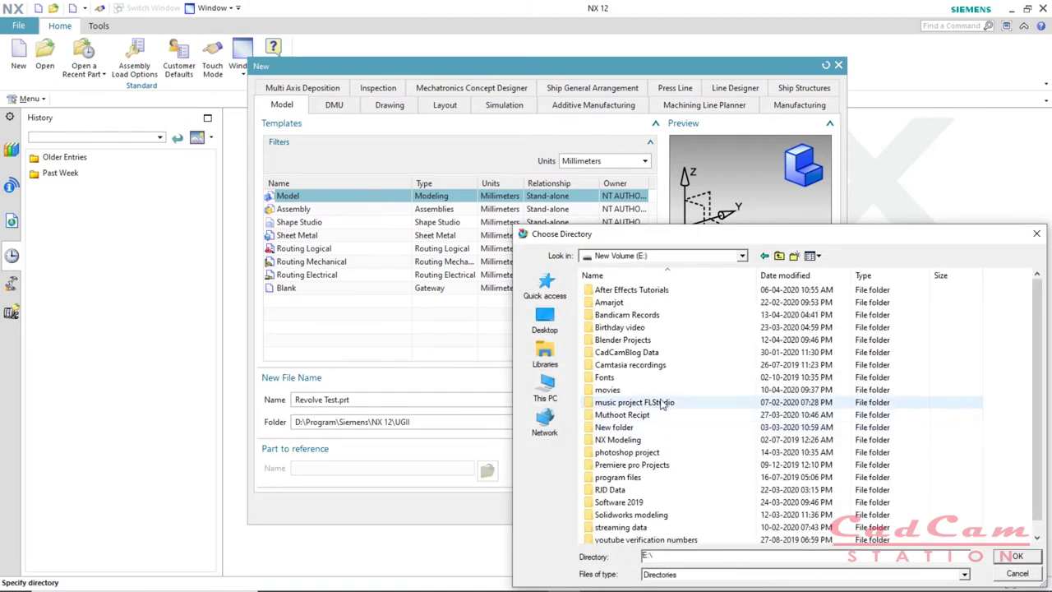
{"action": "double_click", "coordinate": [625, 439]}
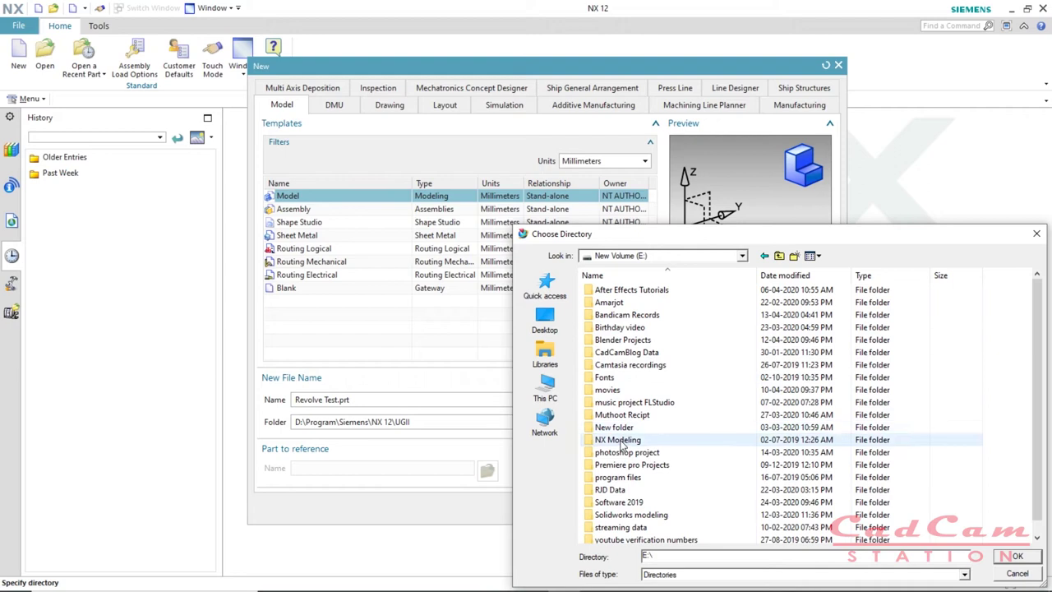
{"action": "left_click", "coordinate": [615, 293]}
{"action": "double_click", "coordinate": [615, 291]}
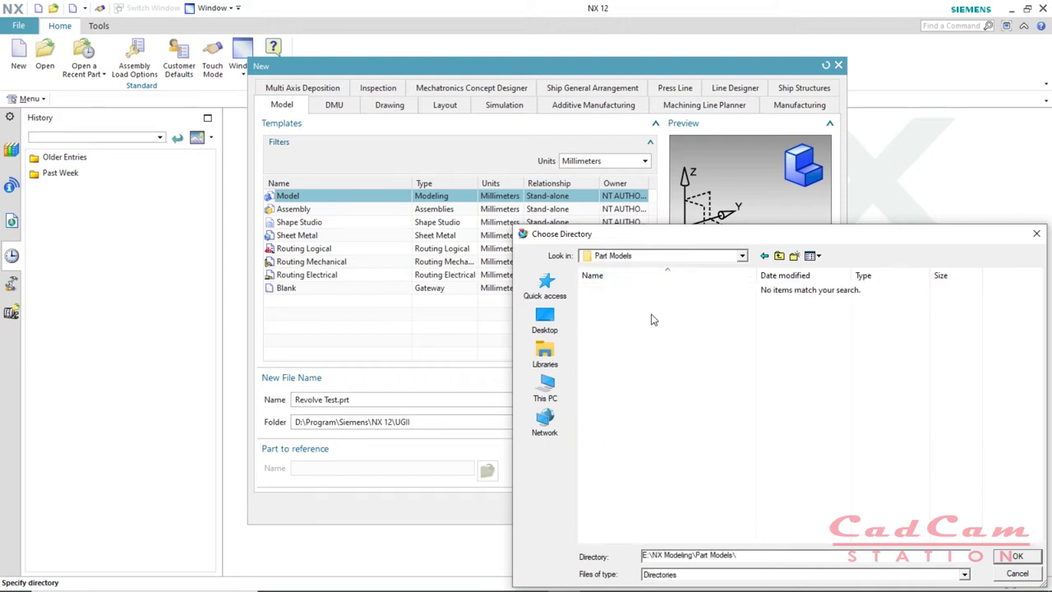
{"action": "left_click", "coordinate": [1013, 552]}
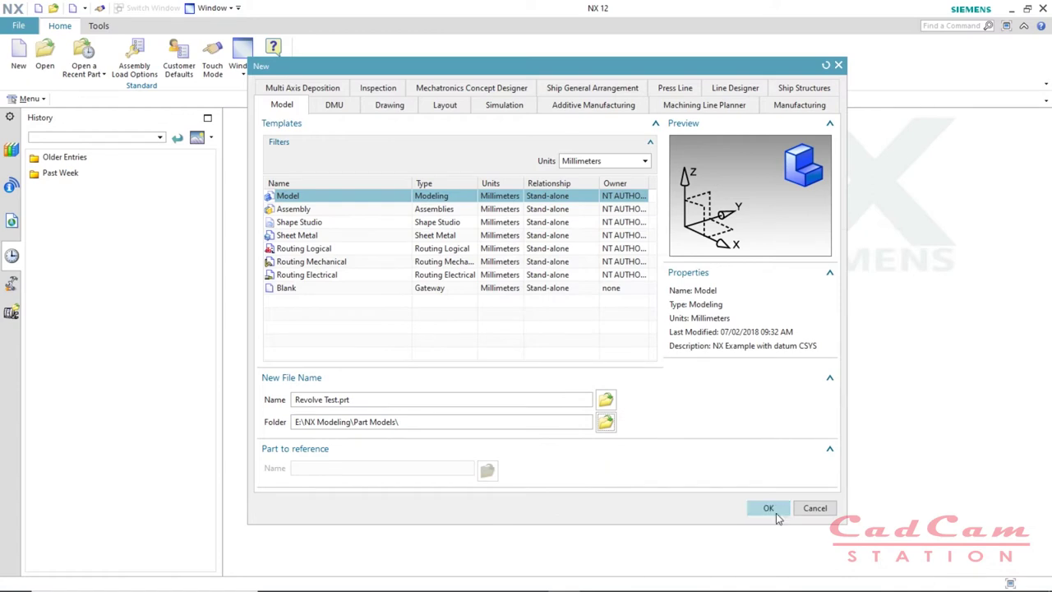
{"action": "left_click", "coordinate": [769, 509]}
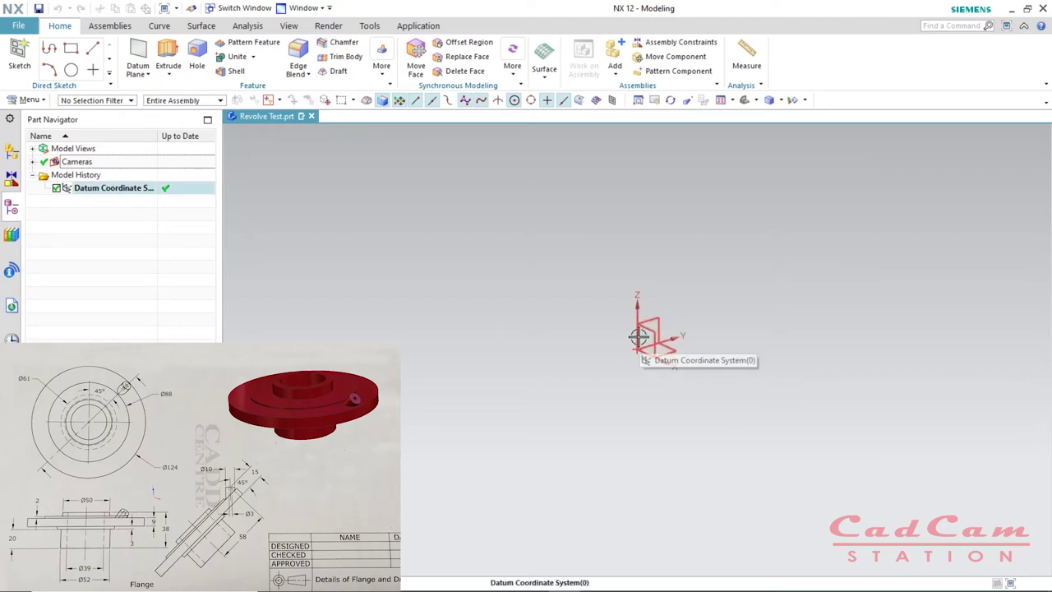
Step: Start a new sketch on the XZ plane of the datum coordinate system
{"action": "scroll", "coordinate": [702, 329], "scroll_direction": "down", "scroll_amount": 3}
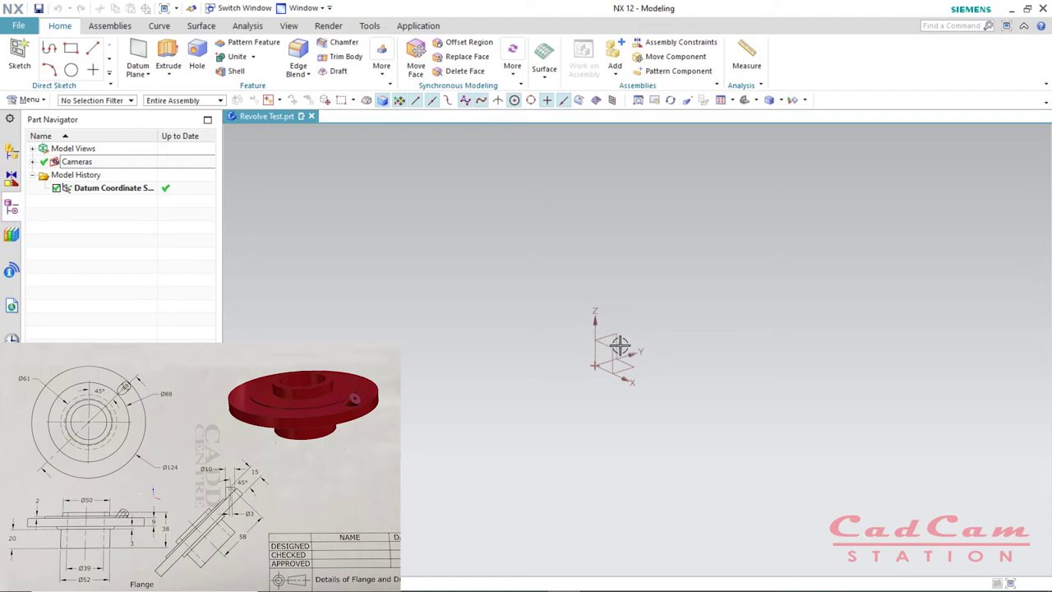
{"action": "left_click", "coordinate": [20, 66]}
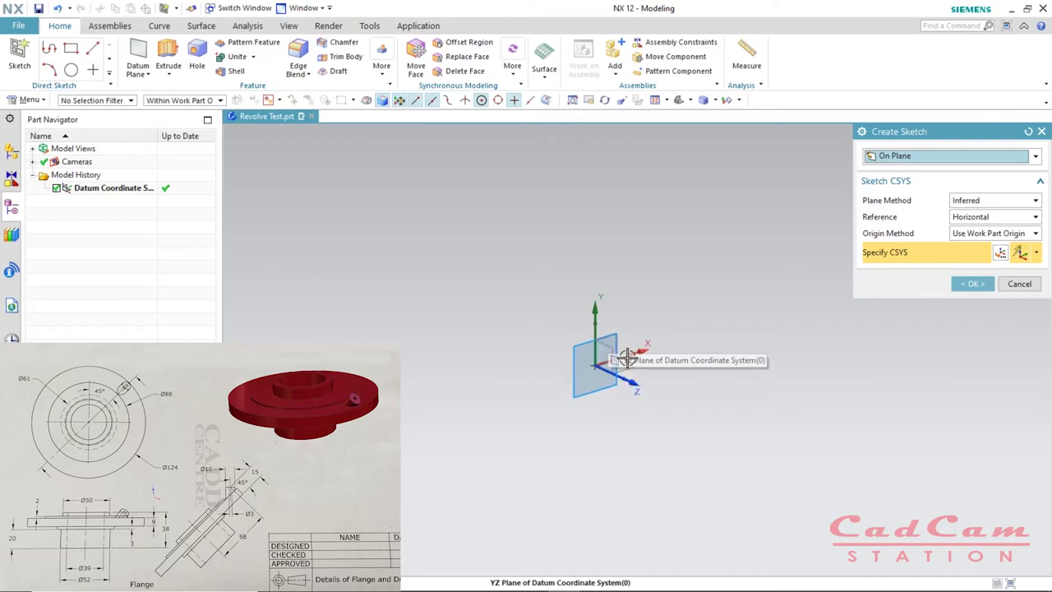
{"action": "middle_click_drag", "start_coordinate": [615, 362], "coordinate": [610, 353]}
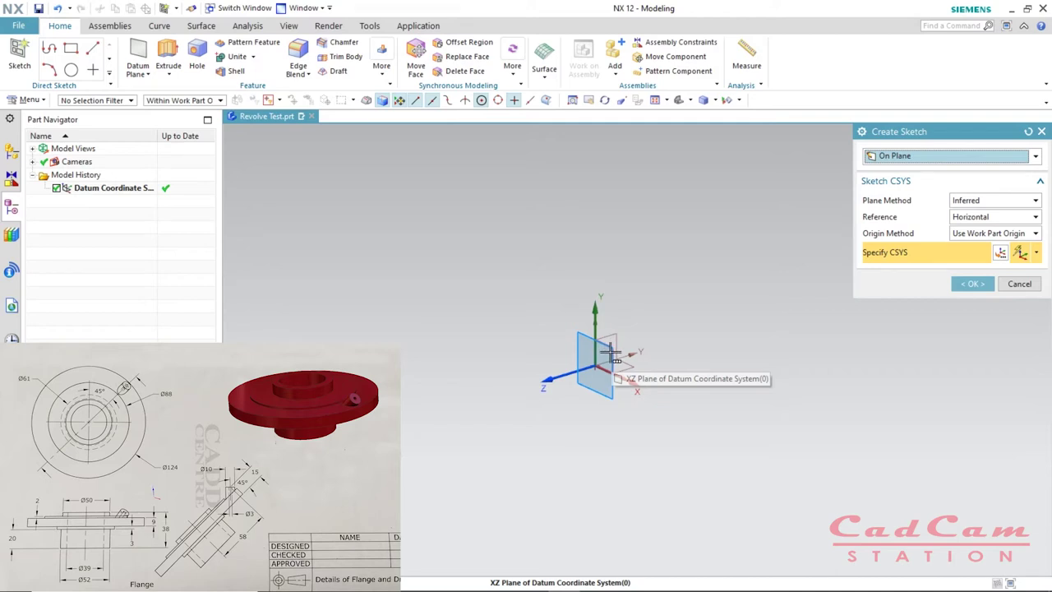
{"action": "left_click", "coordinate": [610, 352]}
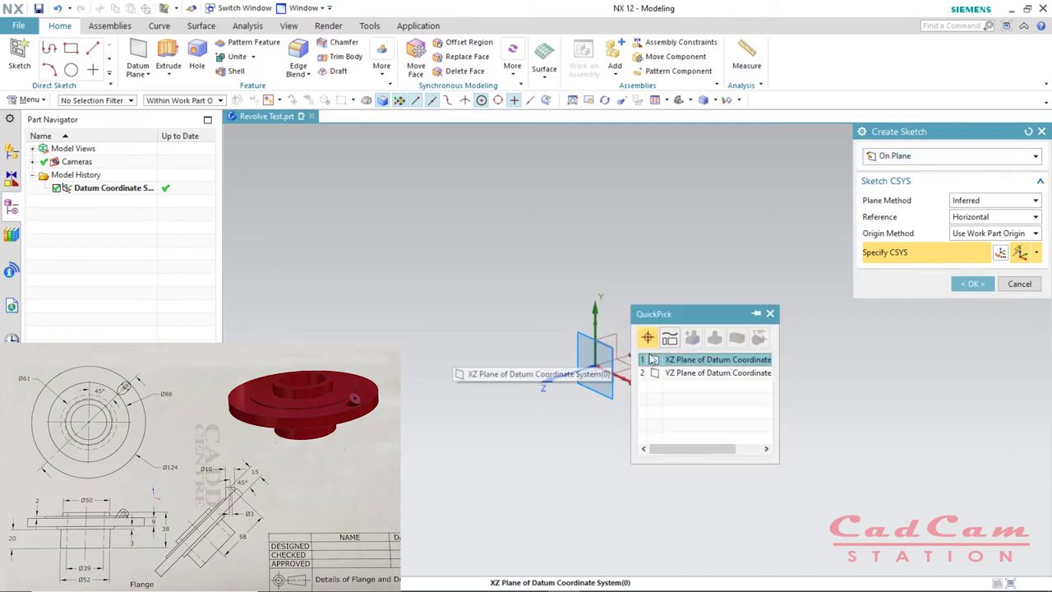
{"action": "left_click", "coordinate": [699, 362]}
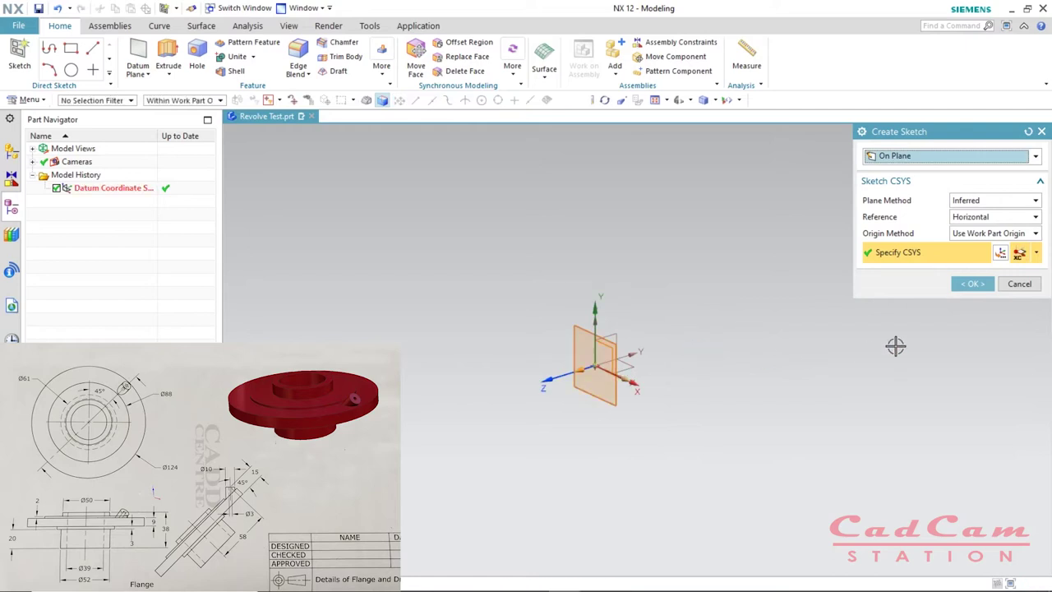
{"action": "left_click", "coordinate": [963, 289]}
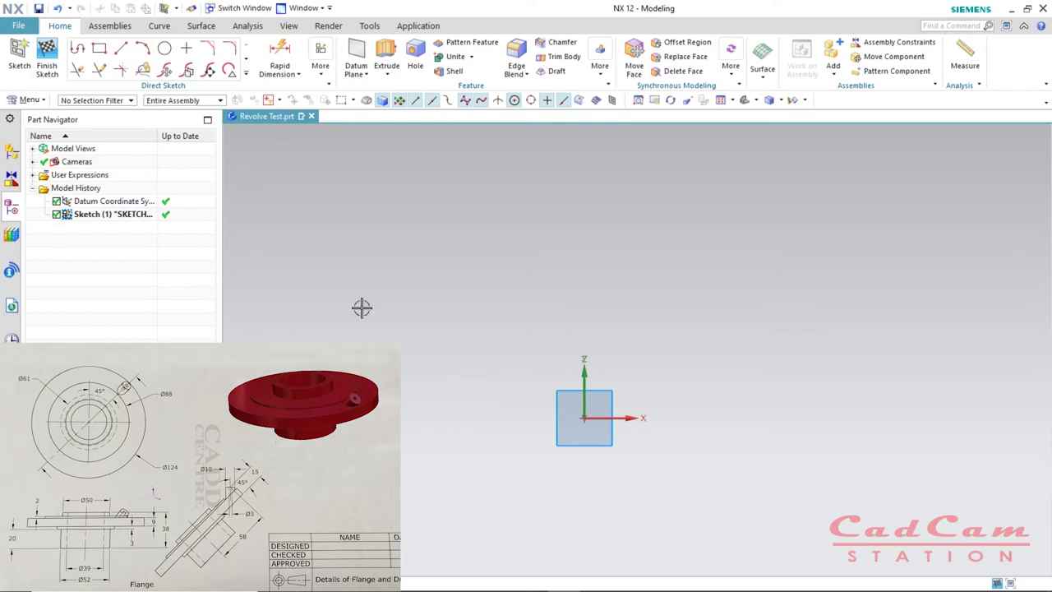
Step: Draw a horizontal line about 26 mm to the left from the sketch origin, and a vertical line about 11 mm up from its end
{"action": "key", "text": "l"}
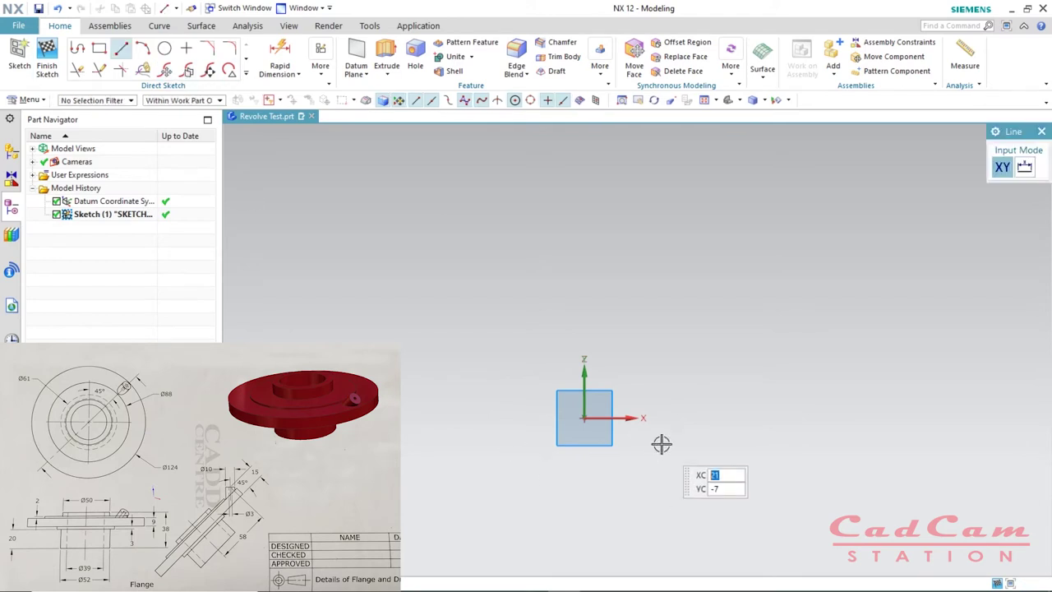
{"action": "left_click", "coordinate": [584, 419]}
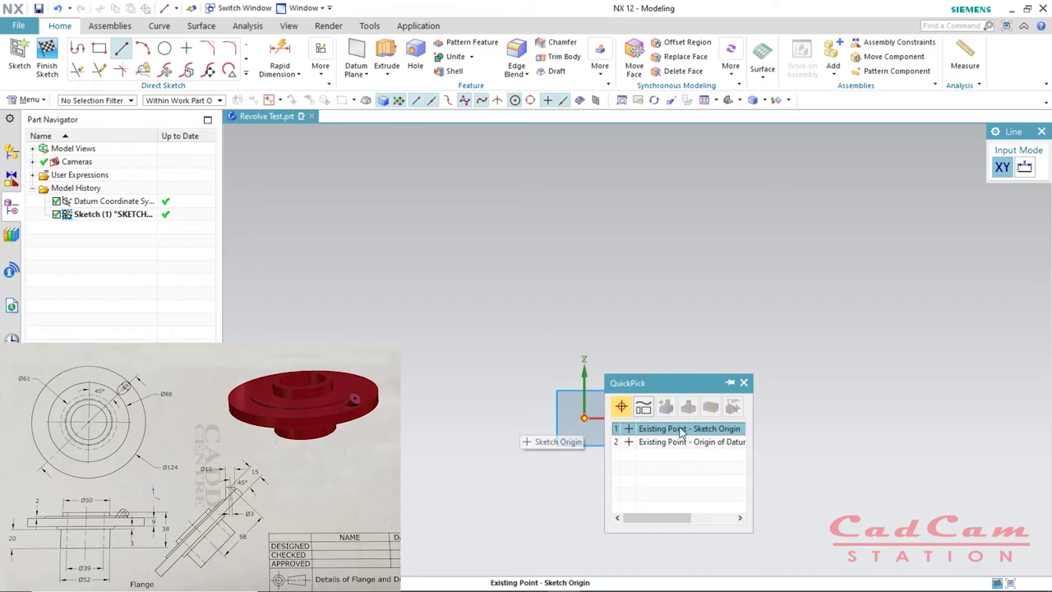
{"action": "left_click", "coordinate": [629, 430]}
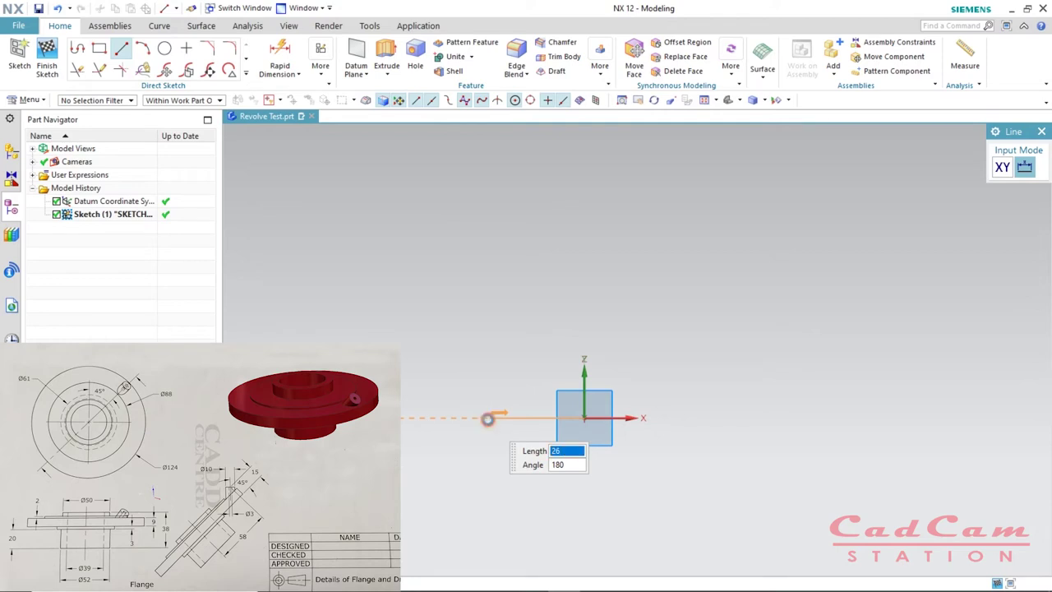
{"action": "left_click", "coordinate": [488, 418]}
{"action": "left_click", "coordinate": [489, 417]}
{"action": "left_click", "coordinate": [490, 379]}
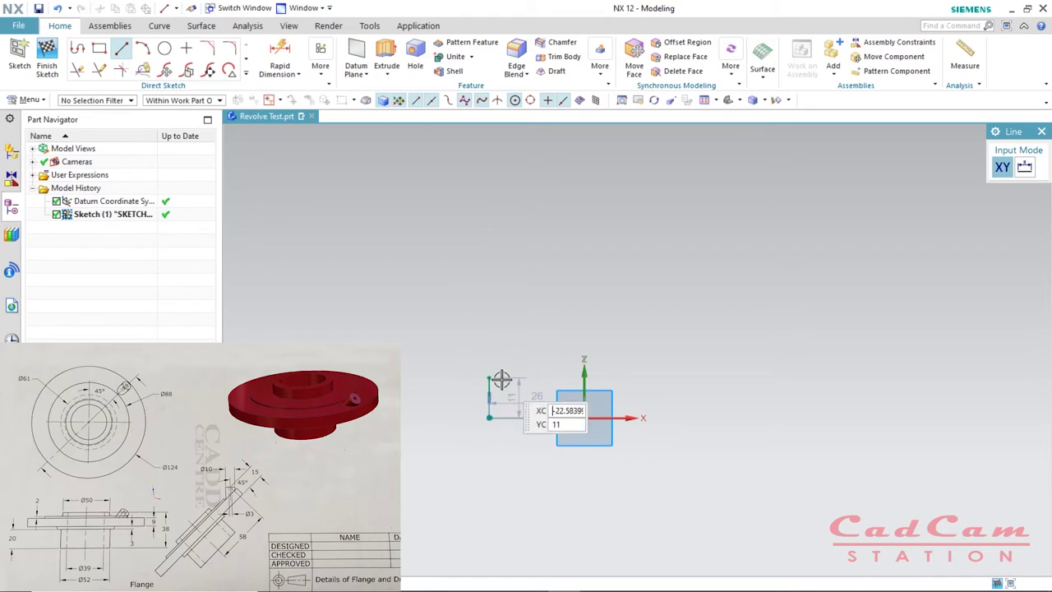
Step: Continue the lower profile with connected lines about 7 mm left, 3 mm up and 22 mm left
{"action": "left_click", "coordinate": [490, 379]}
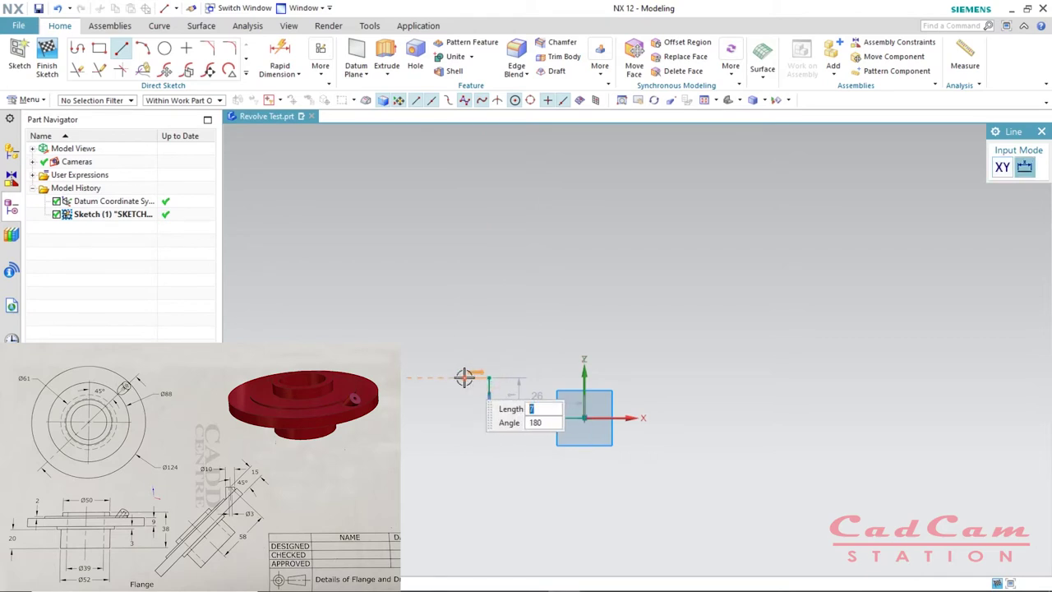
{"action": "left_click", "coordinate": [465, 379]}
{"action": "left_click", "coordinate": [465, 379]}
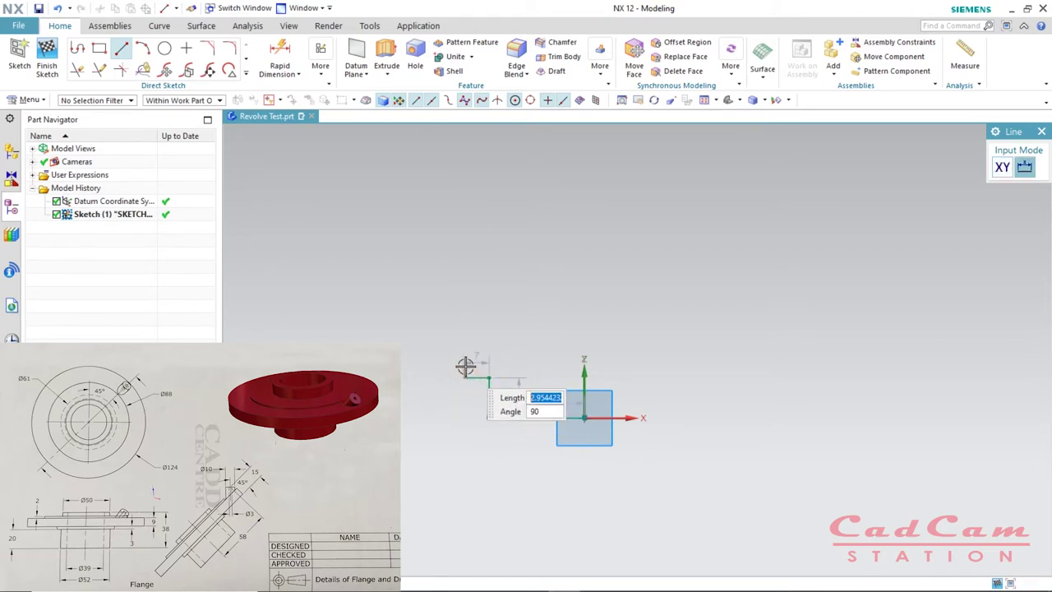
{"action": "left_click", "coordinate": [466, 364]}
{"action": "left_click", "coordinate": [466, 364]}
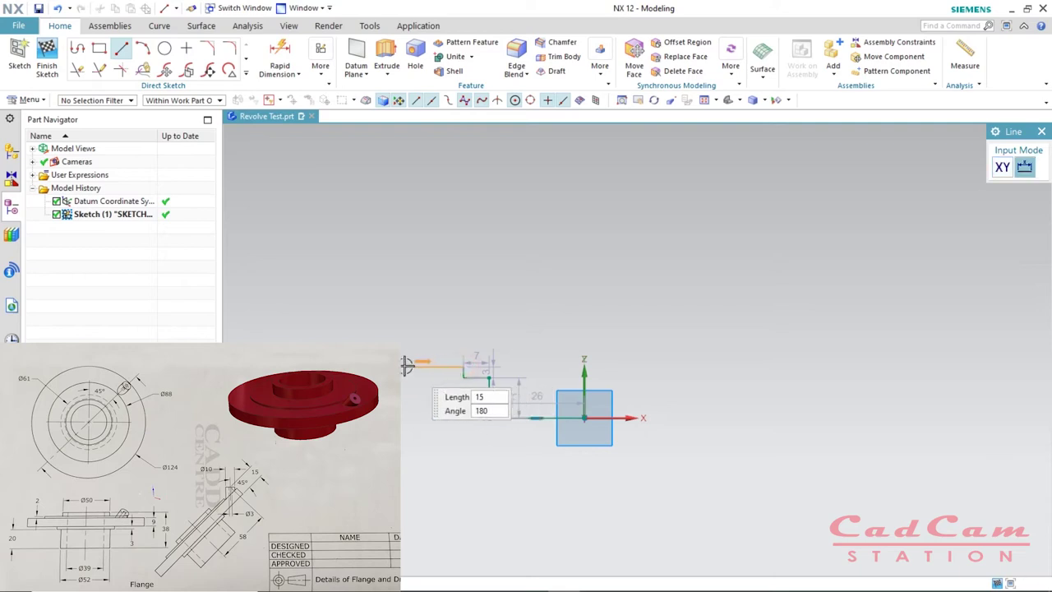
{"action": "left_click", "coordinate": [385, 364]}
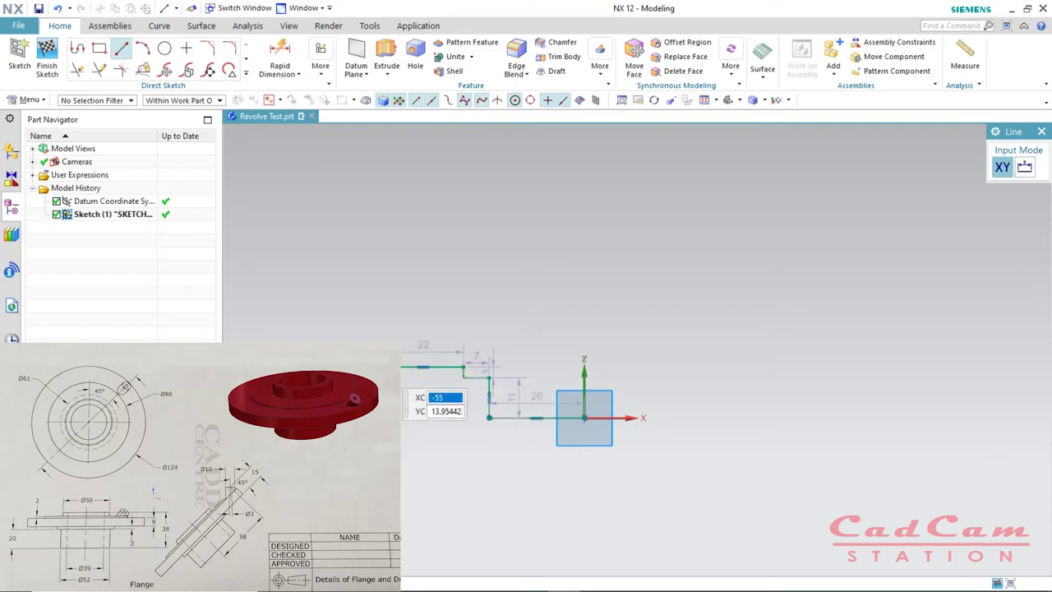
Step: Draw the flange's outer edge about 8 mm up, continuing with lines about 19 mm right and 4 mm up
{"action": "left_click", "coordinate": [385, 364]}
{"action": "left_click", "coordinate": [382, 337]}
{"action": "left_click", "coordinate": [383, 337]}
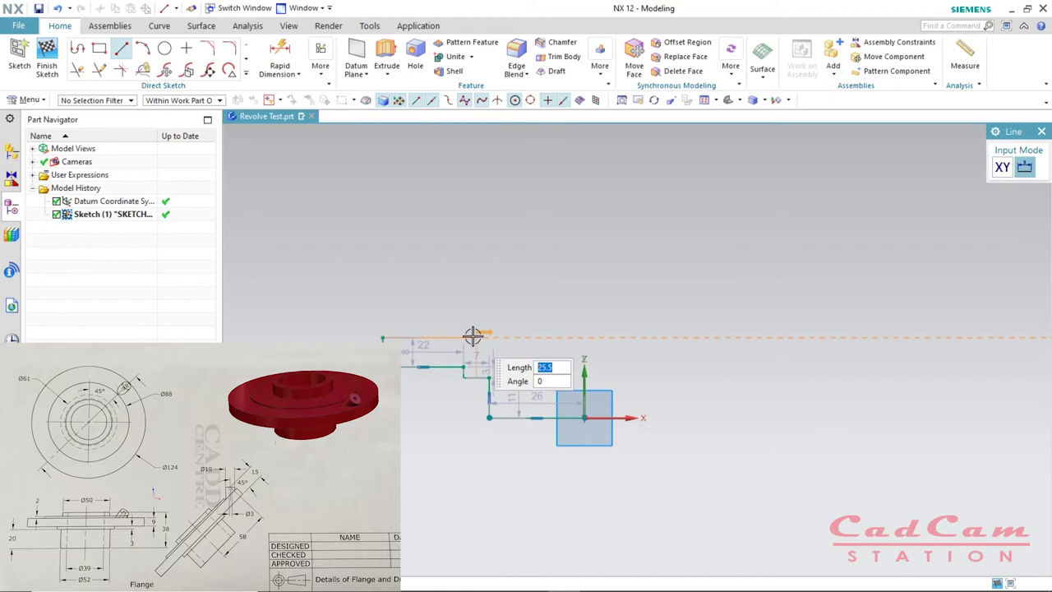
{"action": "left_click", "coordinate": [454, 337]}
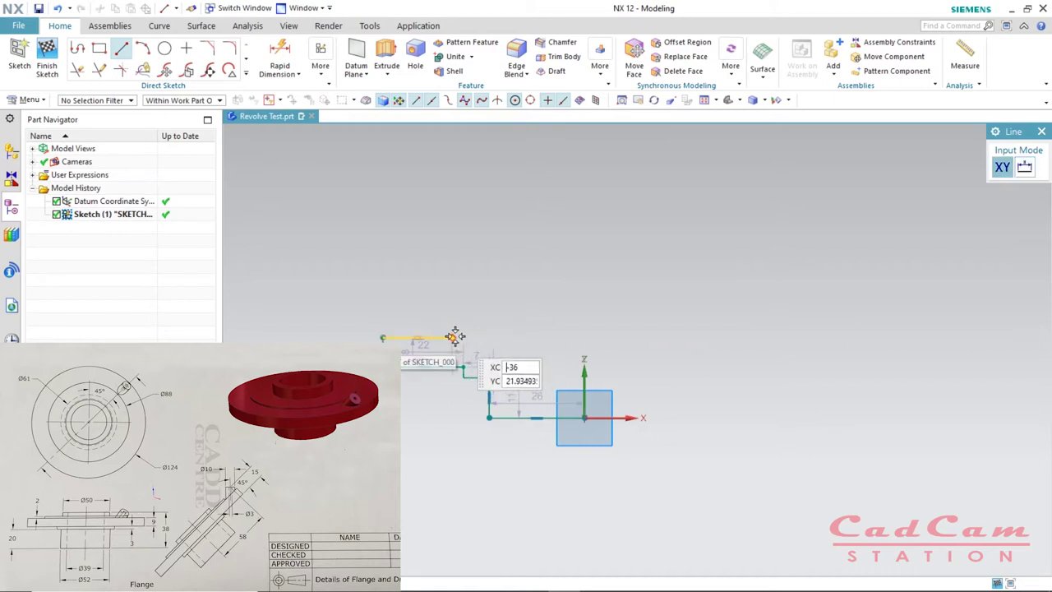
{"action": "left_click", "coordinate": [454, 336]}
{"action": "left_click", "coordinate": [454, 323]}
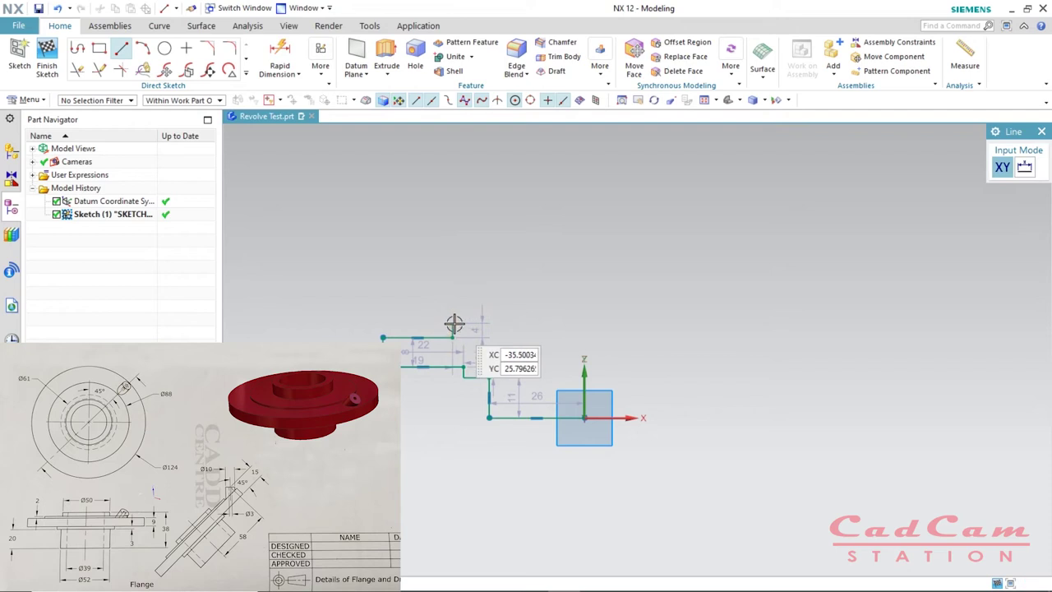
Step: Finish the upper stepped profile with lines about 16 mm right, 4.8 mm up and 19 mm right towards the Z axis
{"action": "left_click", "coordinate": [454, 323]}
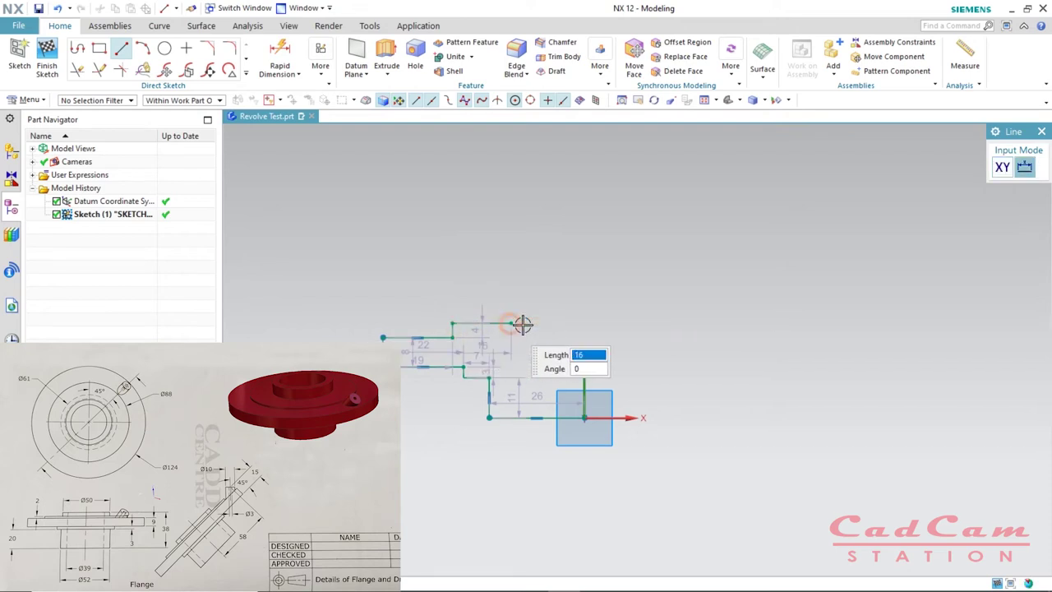
{"action": "left_click", "coordinate": [510, 324]}
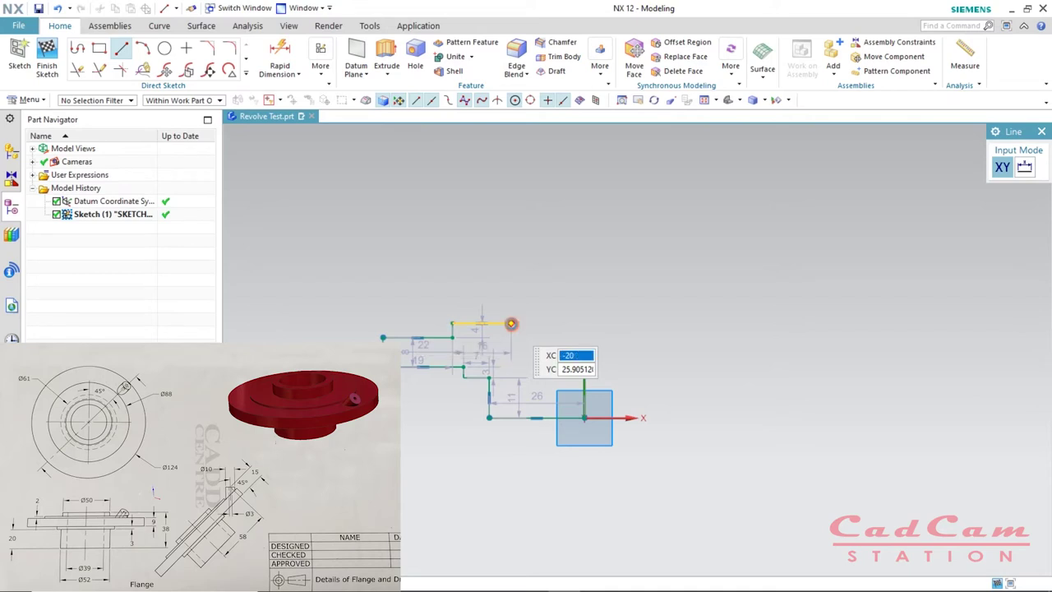
{"action": "left_click", "coordinate": [511, 324]}
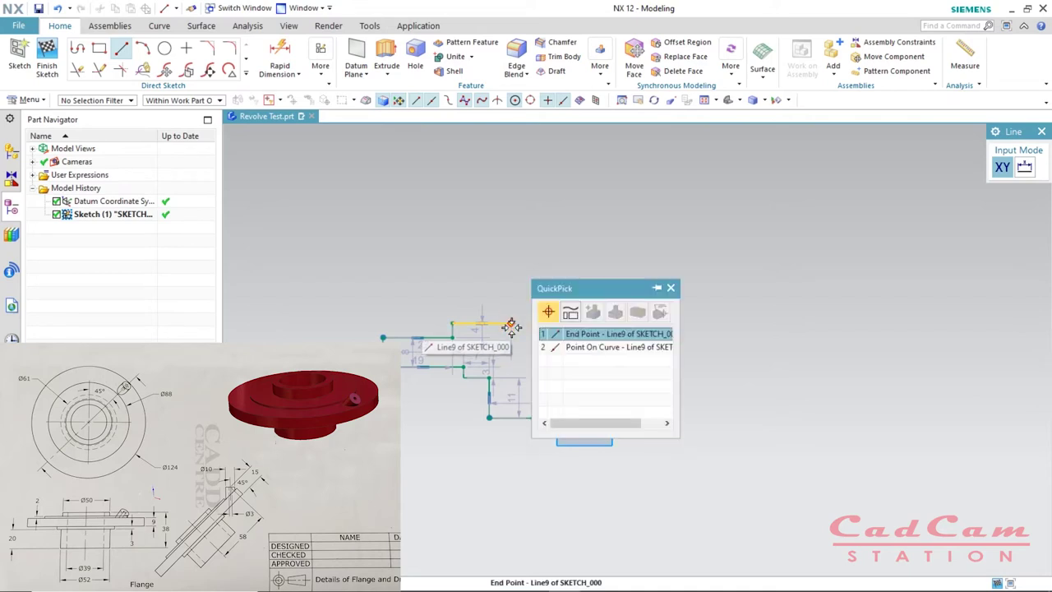
{"action": "left_click", "coordinate": [595, 336]}
{"action": "left_click", "coordinate": [513, 306]}
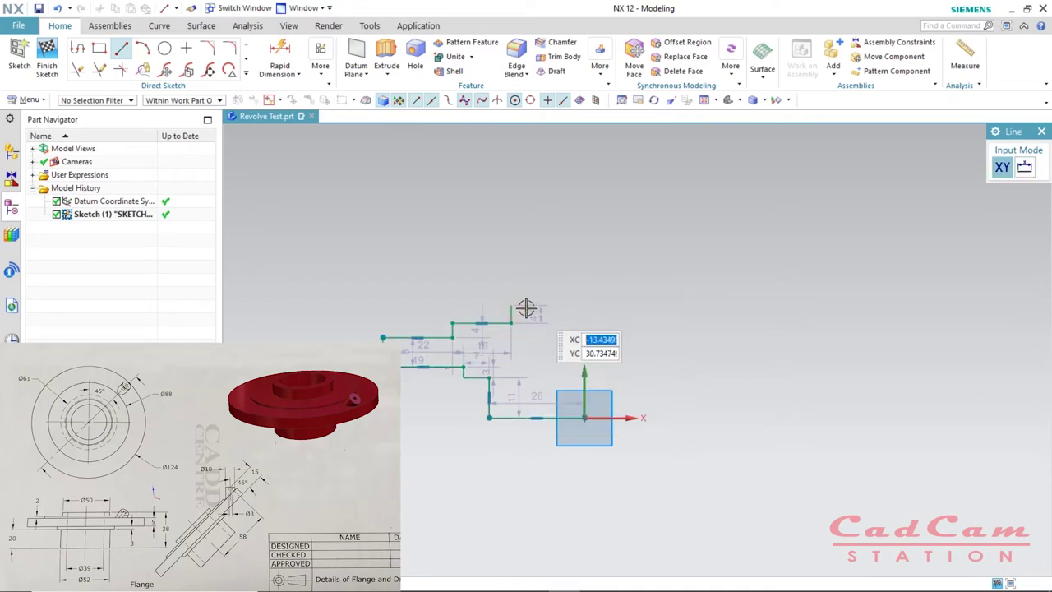
{"action": "left_click", "coordinate": [512, 306]}
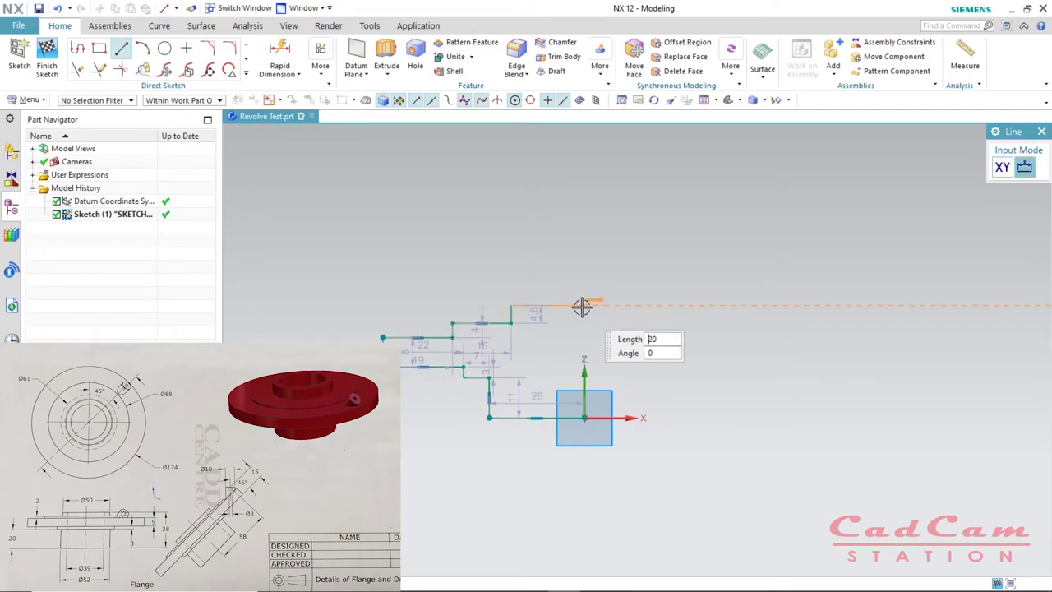
{"action": "left_click", "coordinate": [581, 306]}
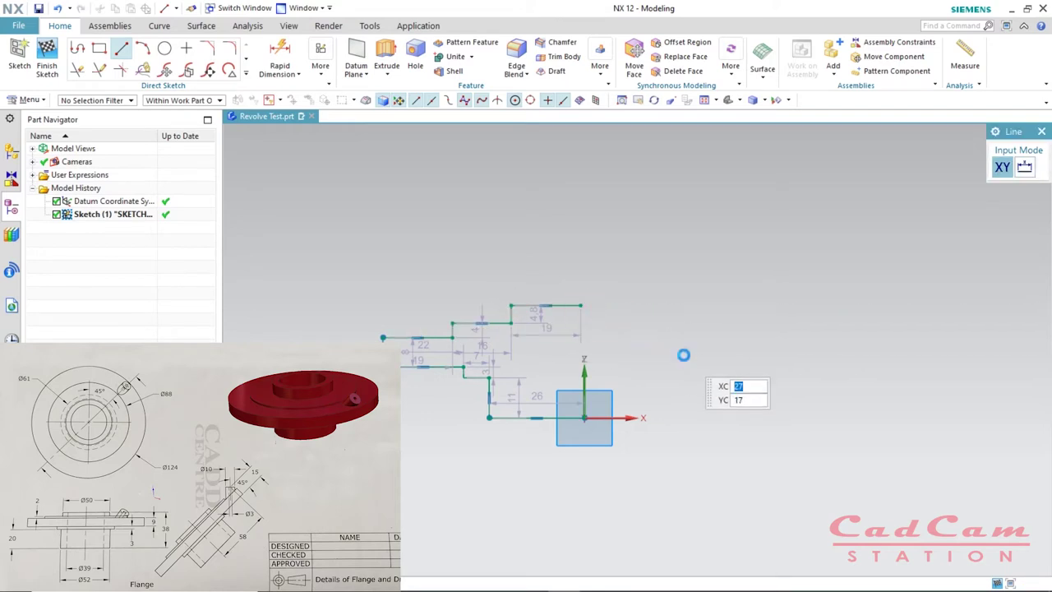
{"action": "key", "text": "Escape"}
Step: Hide all PMI objects so the sketch's automatic dimensions are not displayed
{"action": "middle_click_drag", "start_coordinate": [526, 328], "coordinate": [496, 333], "text": "shift"}
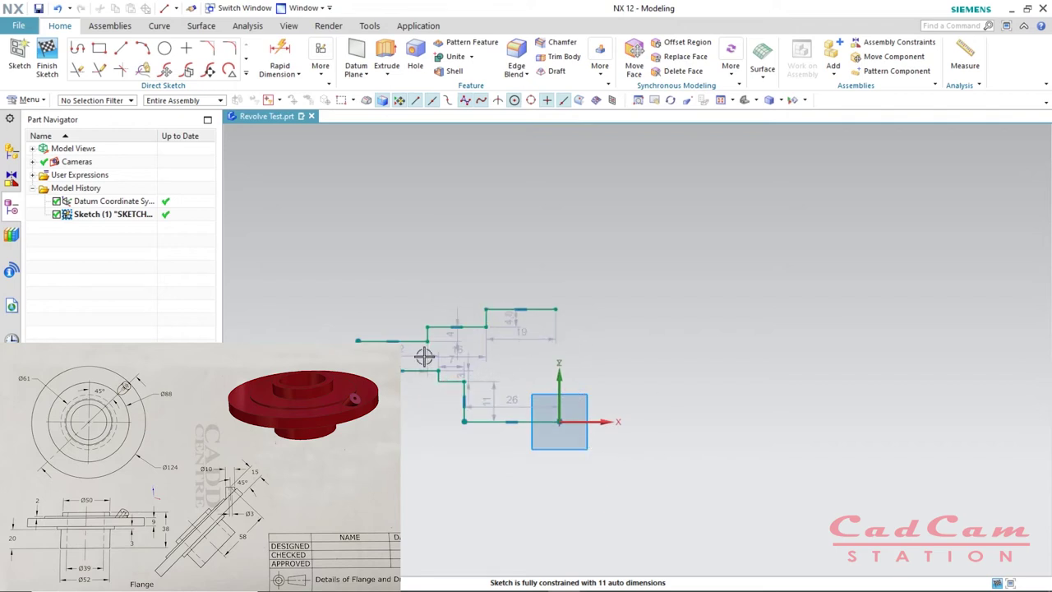
{"action": "scroll", "coordinate": [440, 355], "scroll_direction": "up", "scroll_amount": 2}
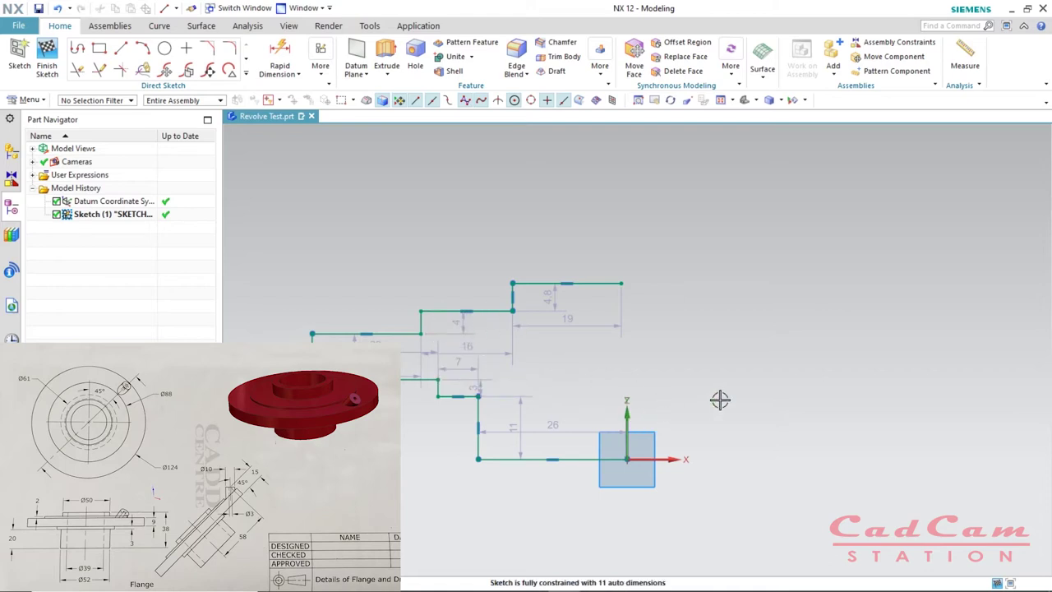
{"action": "key", "text": "ctrl+w"}
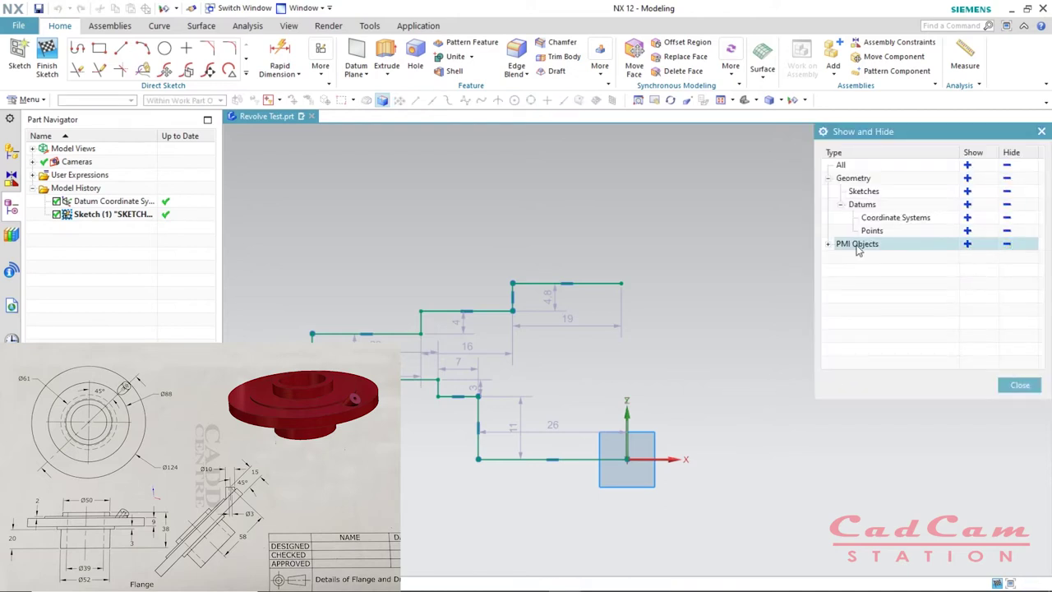
{"action": "left_click", "coordinate": [1008, 245]}
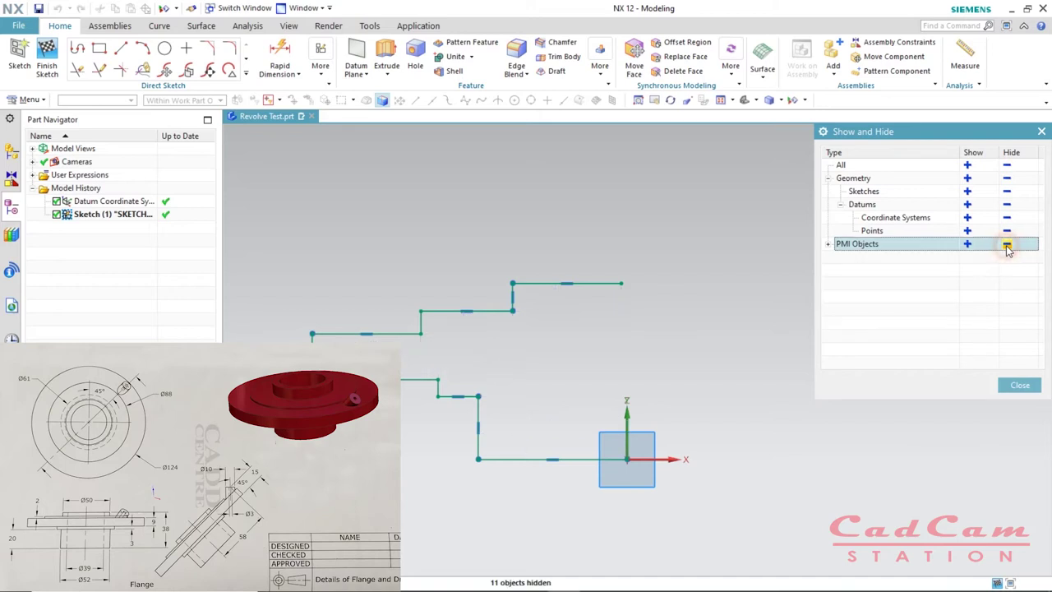
{"action": "left_click", "coordinate": [1017, 386]}
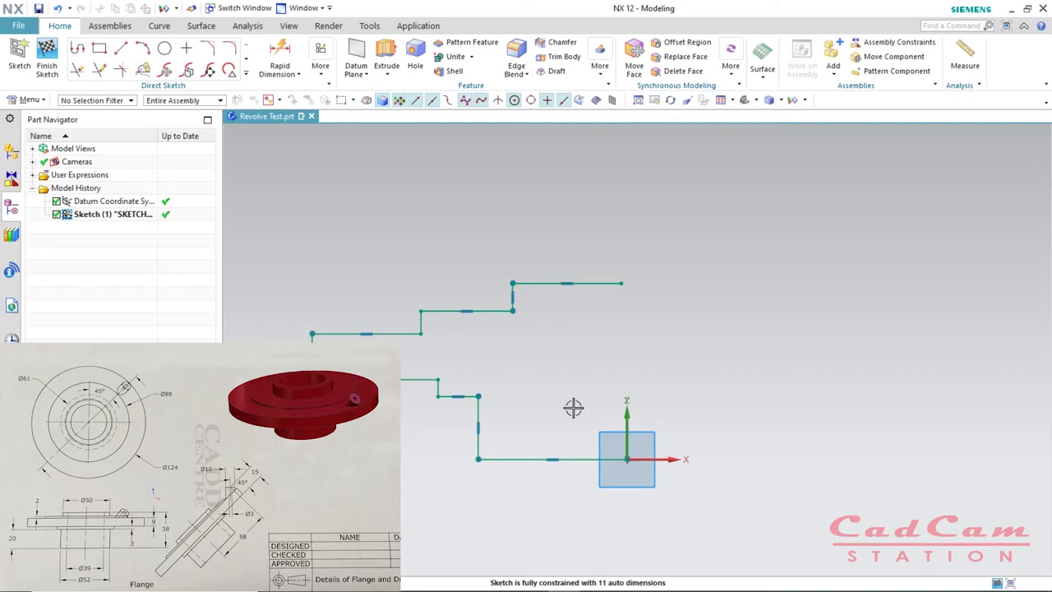
Step: Dimension the horizontal distance from the bottom line's outer endpoint to the sketch origin as 52/2
{"action": "key", "text": "d"}
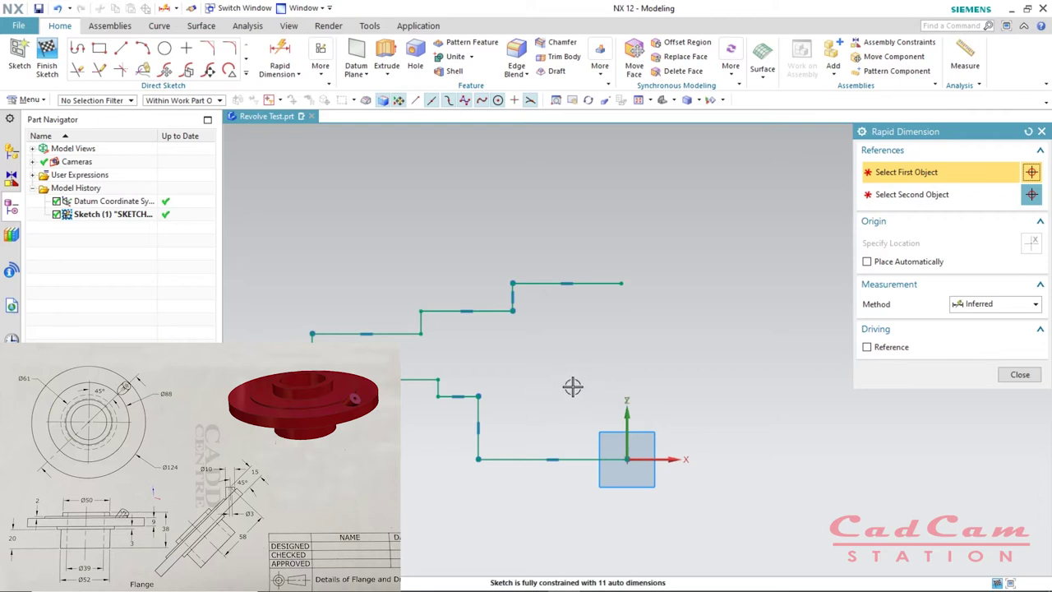
{"action": "left_click", "coordinate": [478, 458]}
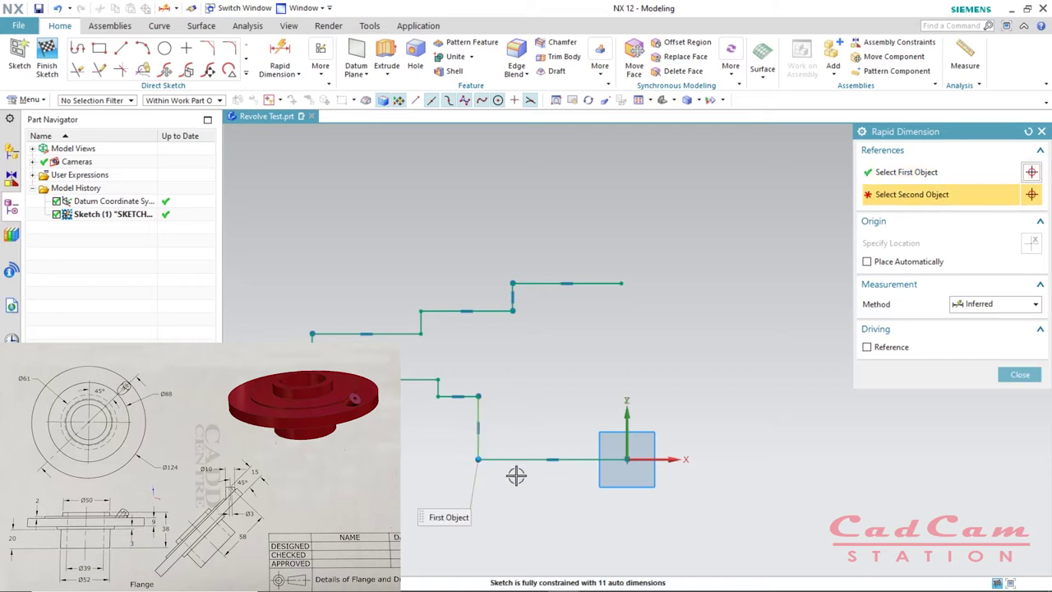
{"action": "left_click", "coordinate": [628, 460]}
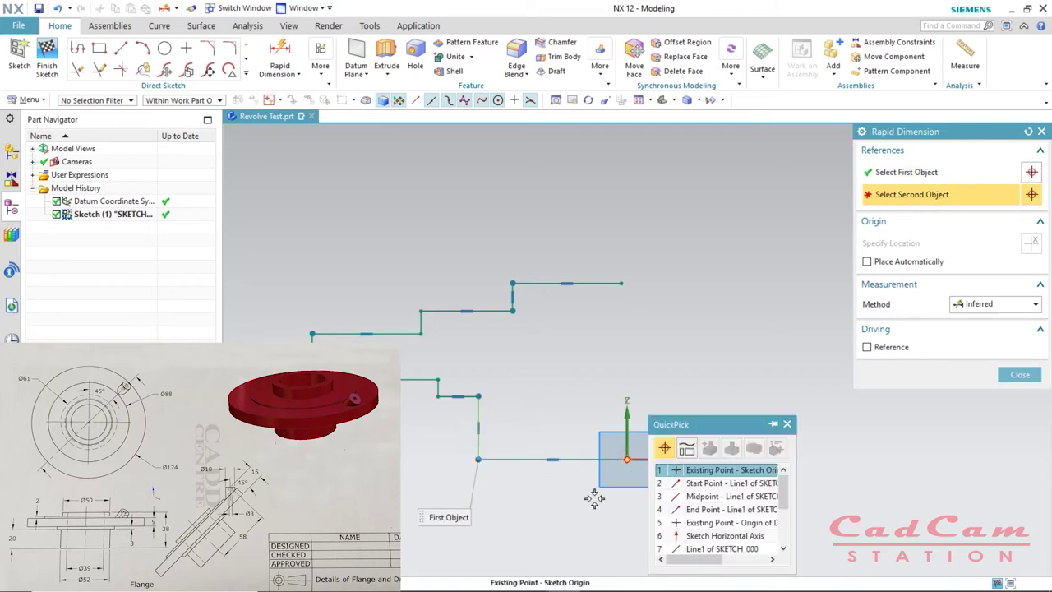
{"action": "left_click", "coordinate": [713, 475]}
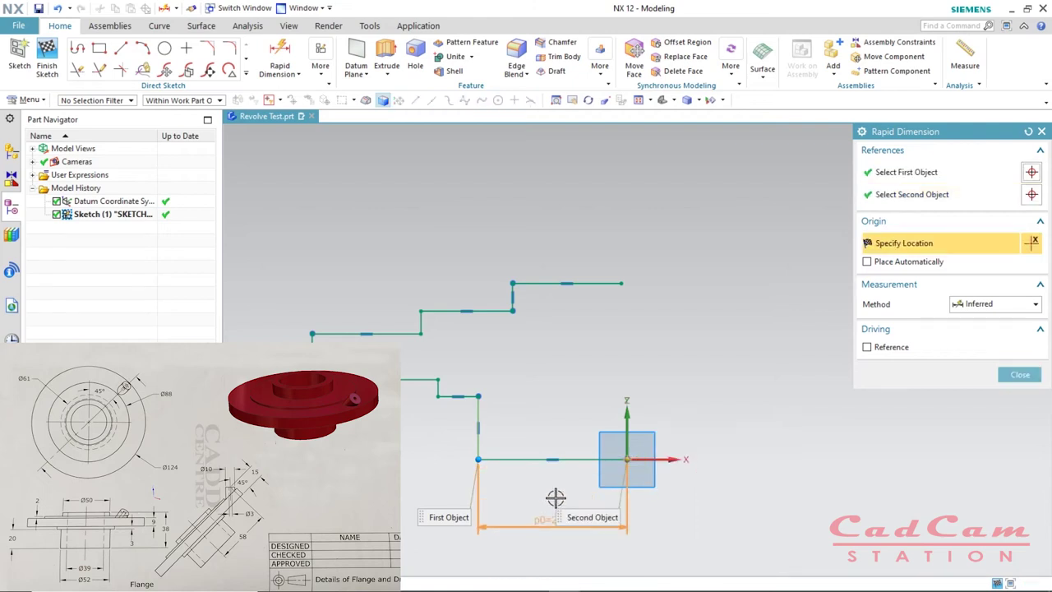
{"action": "left_click", "coordinate": [556, 495]}
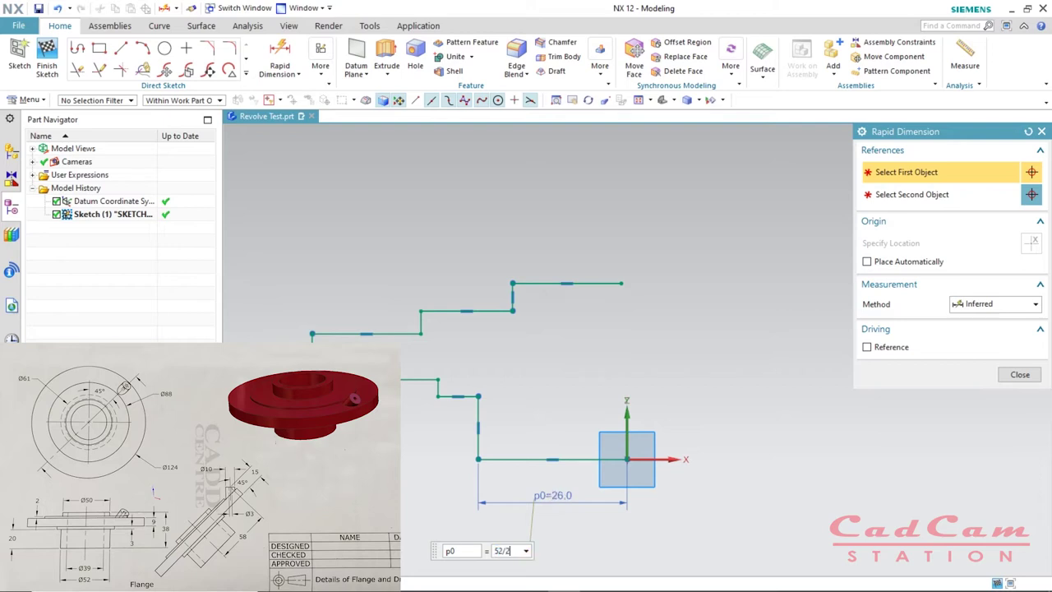
{"action": "key", "text": "Return"}
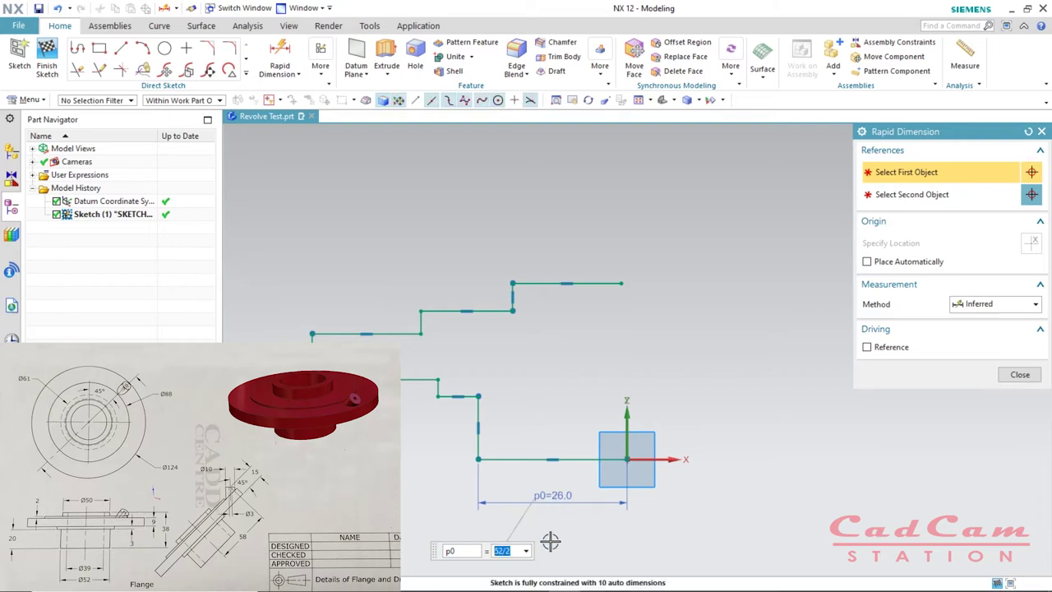
{"action": "key", "text": "Escape"}
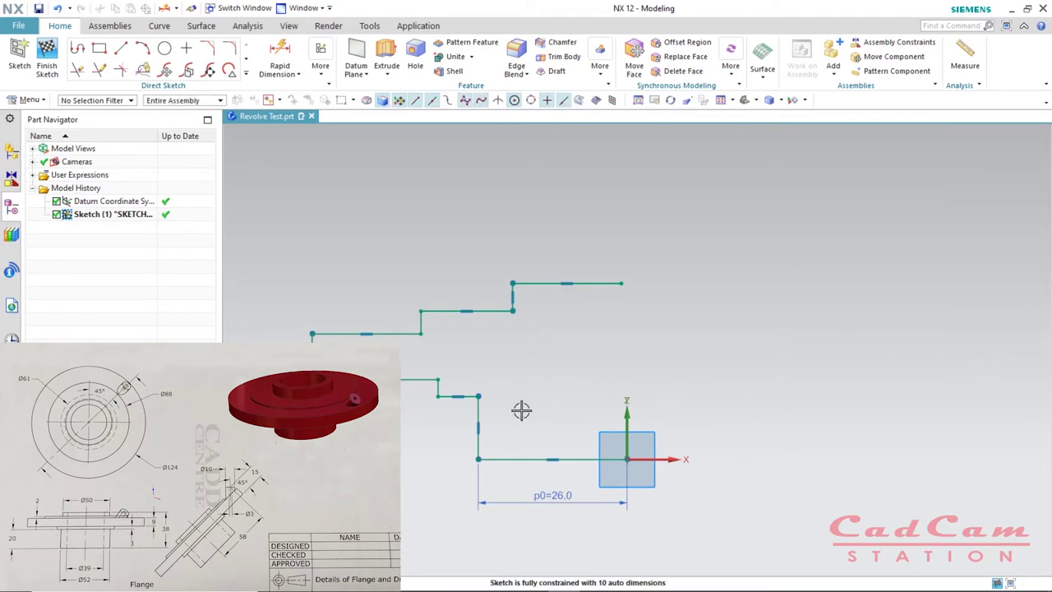
Step: Add a vertical dimension to the lower hub's side line, set it to 20 mm, and place it inside the profile
{"action": "left_click", "coordinate": [479, 423]}
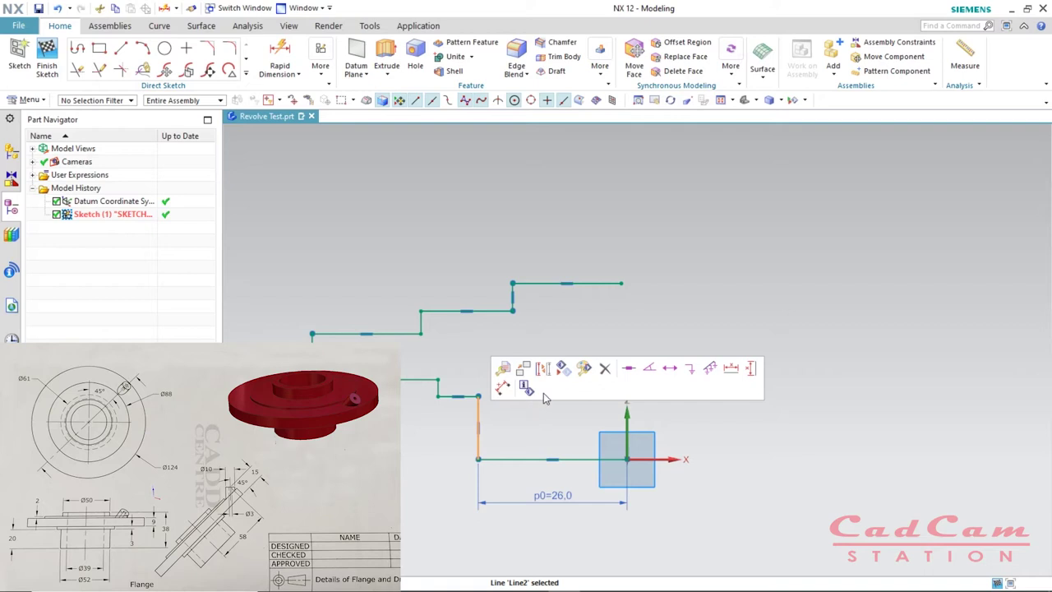
{"action": "left_click", "coordinate": [751, 368]}
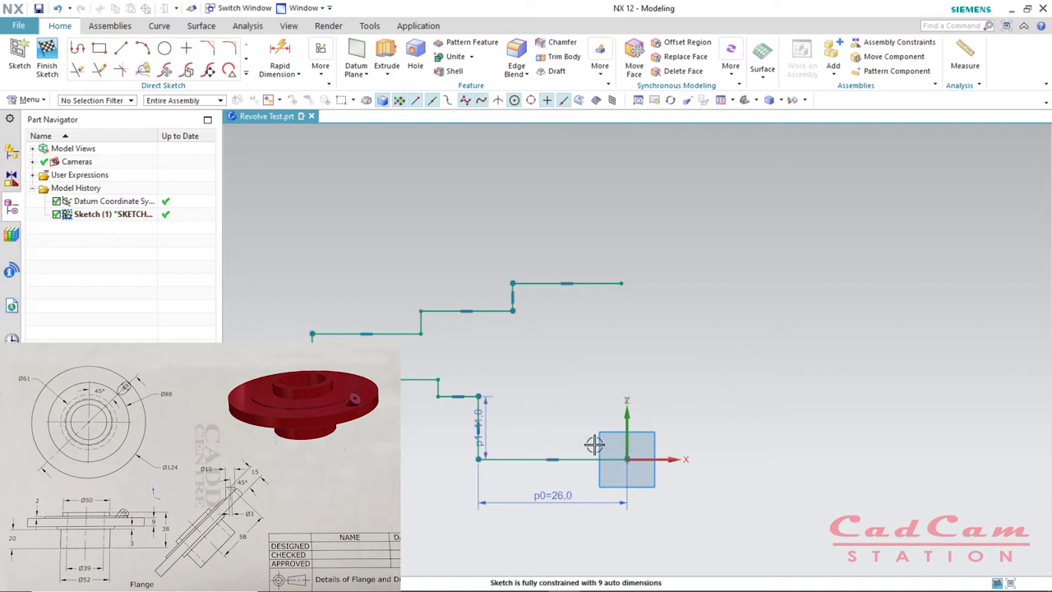
{"action": "double_click", "coordinate": [487, 422]}
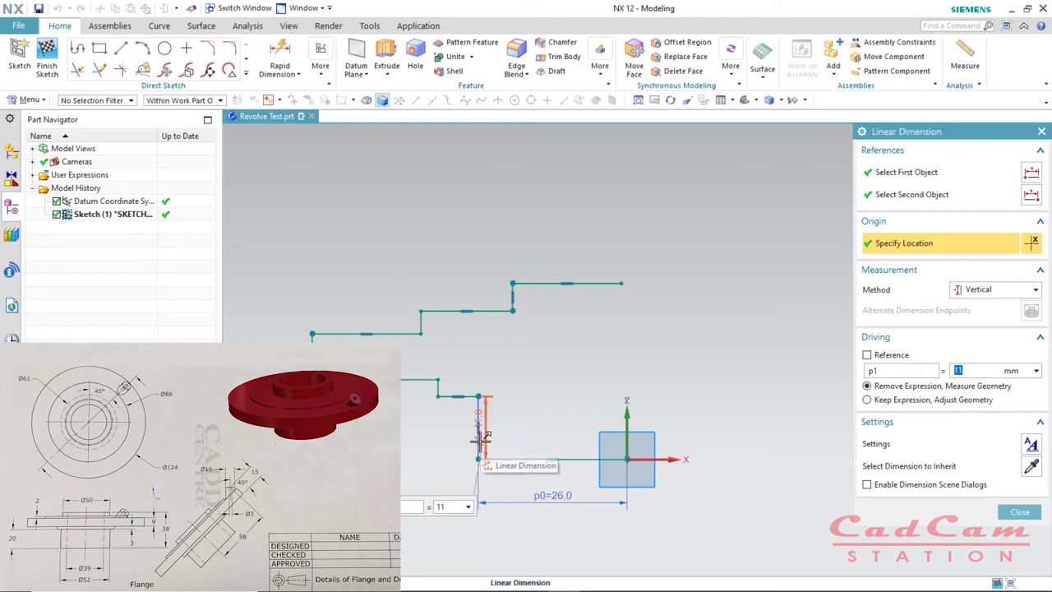
{"action": "type", "text": "20"}
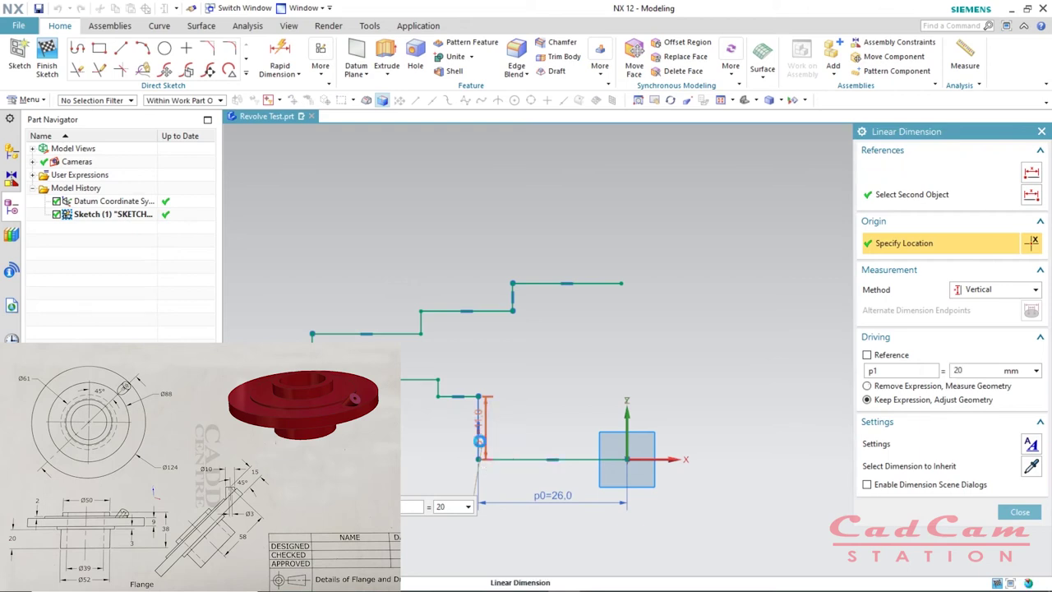
{"action": "key", "text": "Return"}
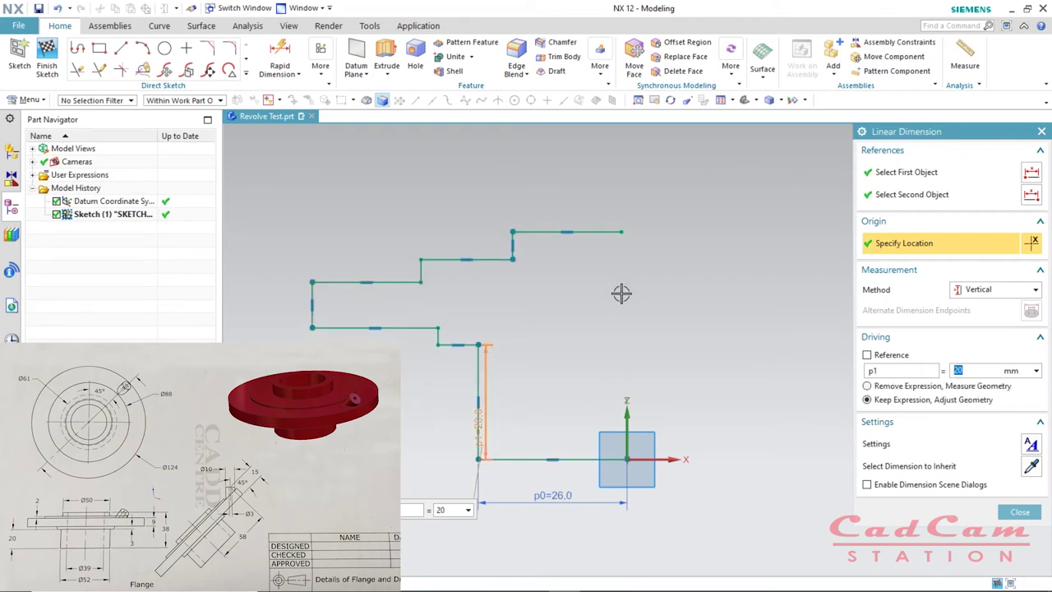
{"action": "key", "text": "Escape"}
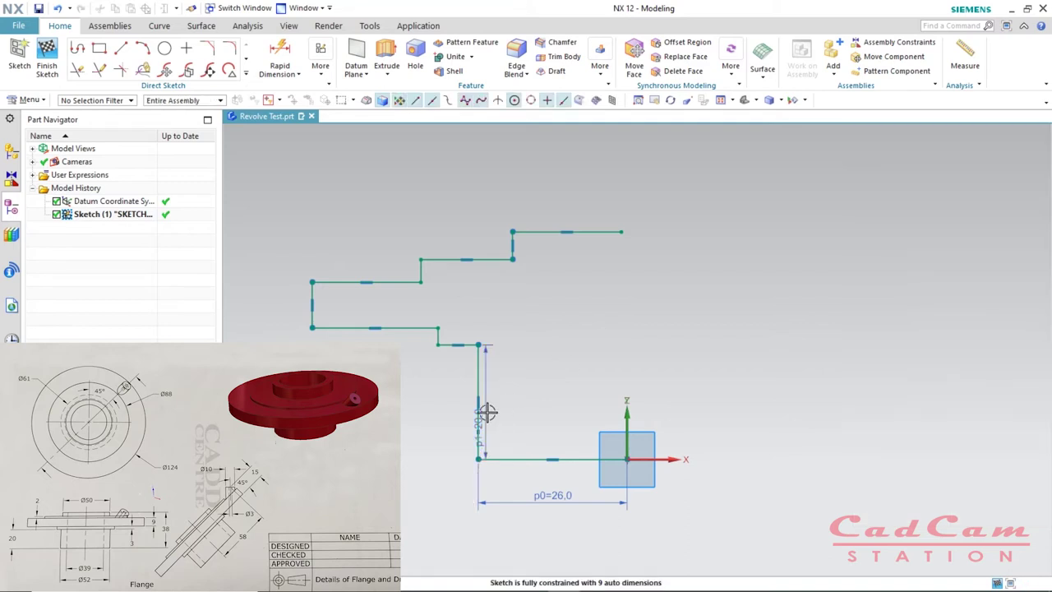
{"action": "left_click_drag", "start_coordinate": [488, 413], "coordinate": [532, 411]}
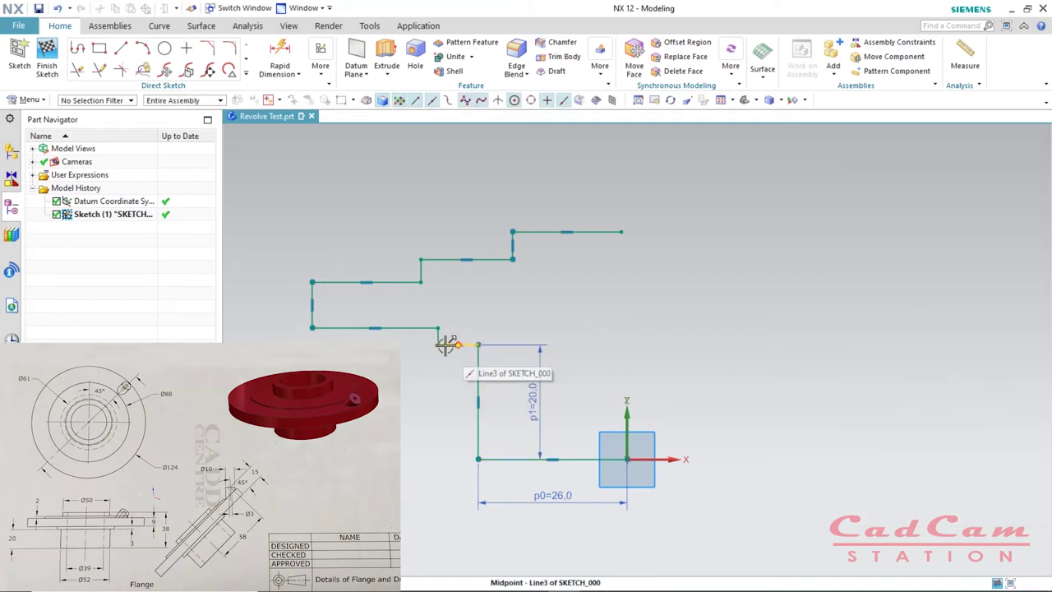
Step: Dimension the horizontal distance from the lower step's outer corner to the sketch origin as 61/2
{"action": "key", "text": "d"}
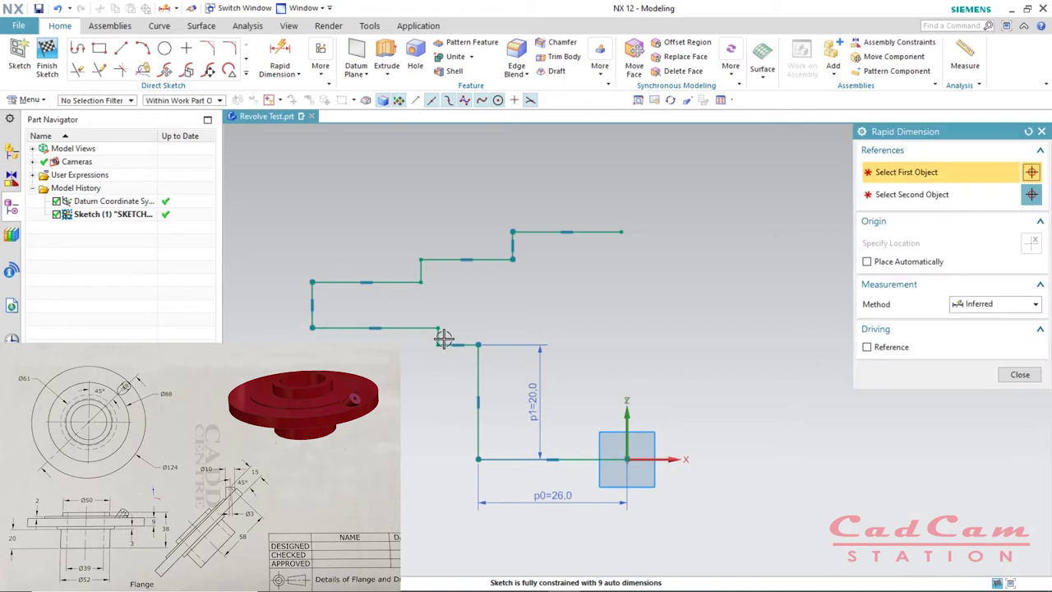
{"action": "left_click", "coordinate": [438, 343]}
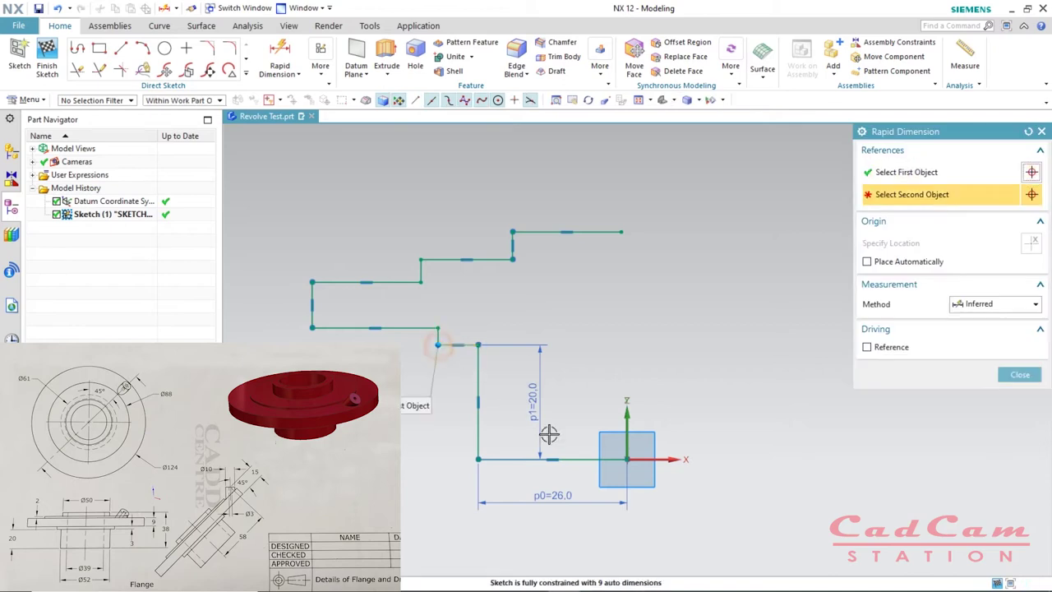
{"action": "left_click", "coordinate": [628, 459]}
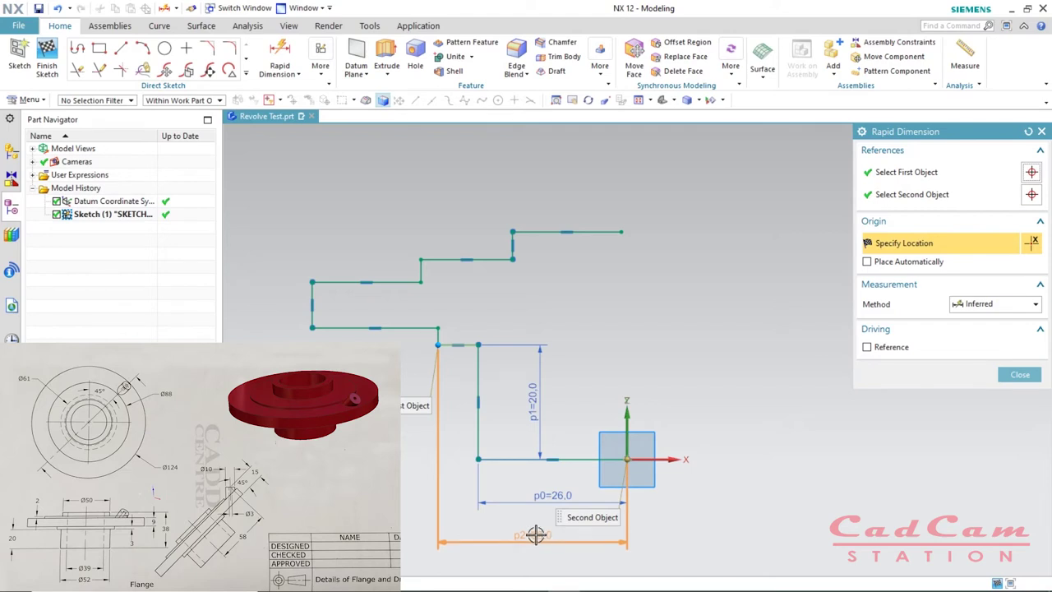
{"action": "left_click", "coordinate": [536, 536]}
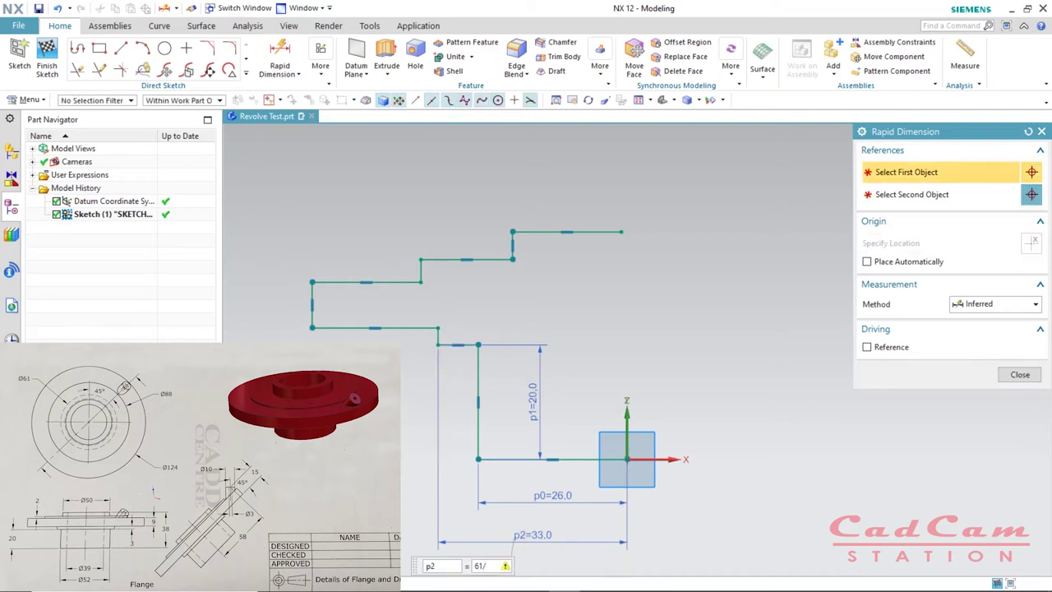
{"action": "key", "text": "Return"}
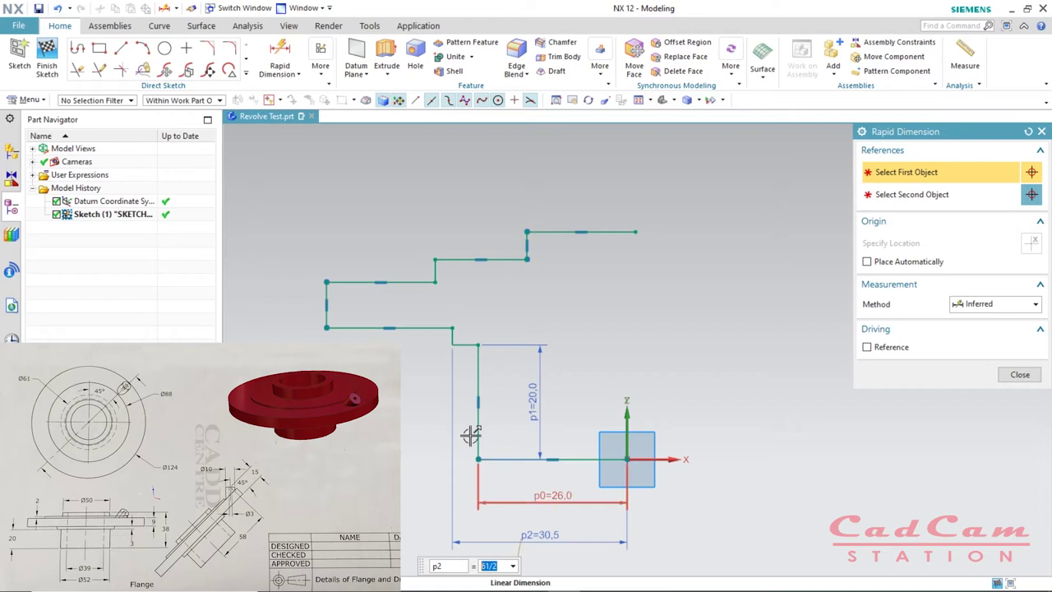
Step: Dimension the height of the short vertical step beneath the flange between its two endpoints
{"action": "left_click", "coordinate": [454, 328]}
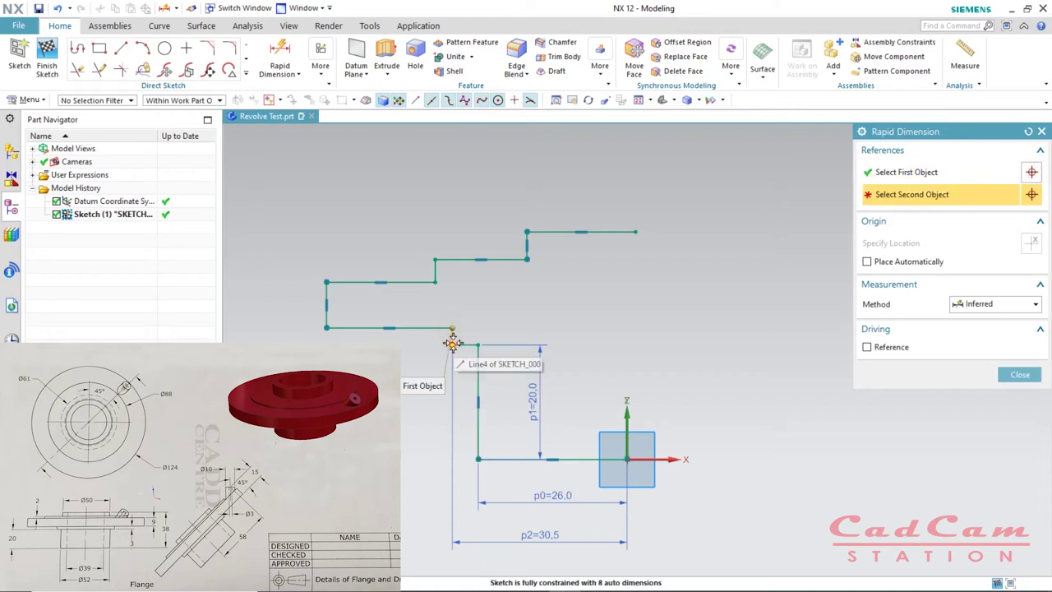
{"action": "left_click", "coordinate": [451, 344]}
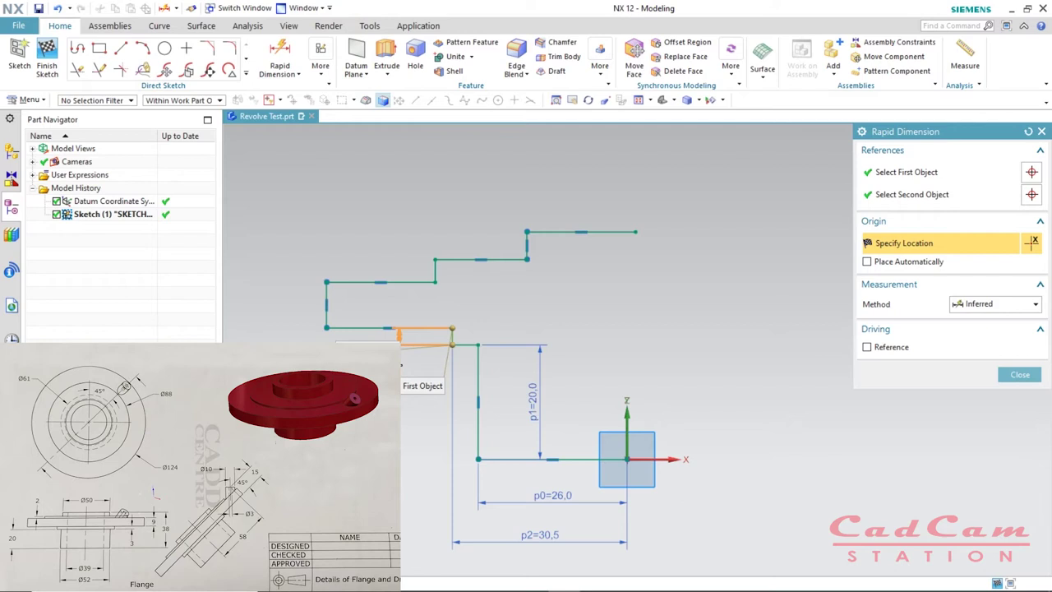
{"action": "left_click", "coordinate": [401, 364]}
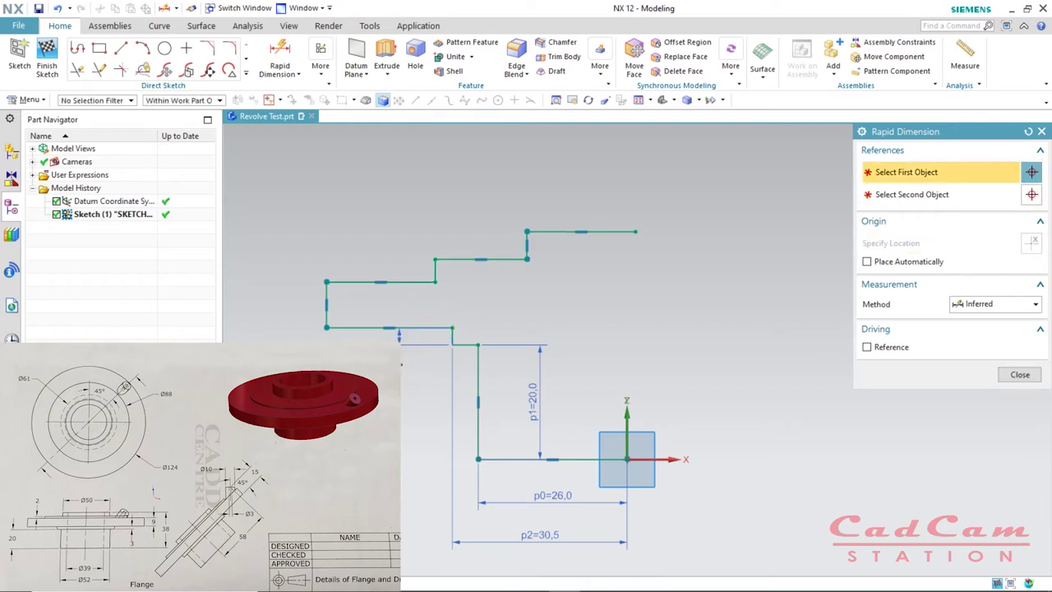
{"action": "key", "text": "Escape"}
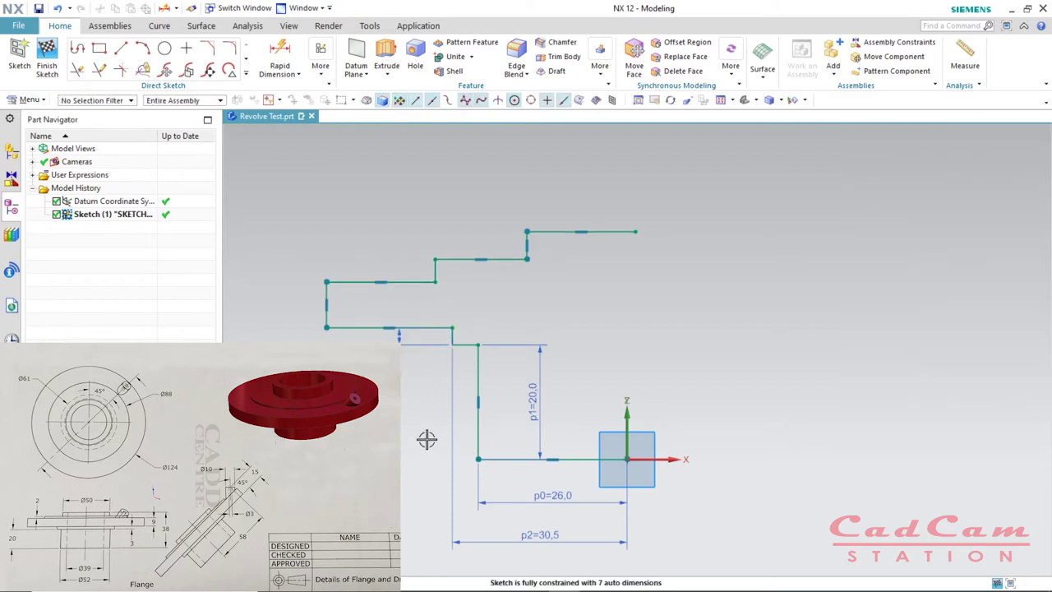
Step: Dimension the horizontal distance from the flange's outer lower corner to the sketch origin as 124/2
{"action": "key", "text": "d"}
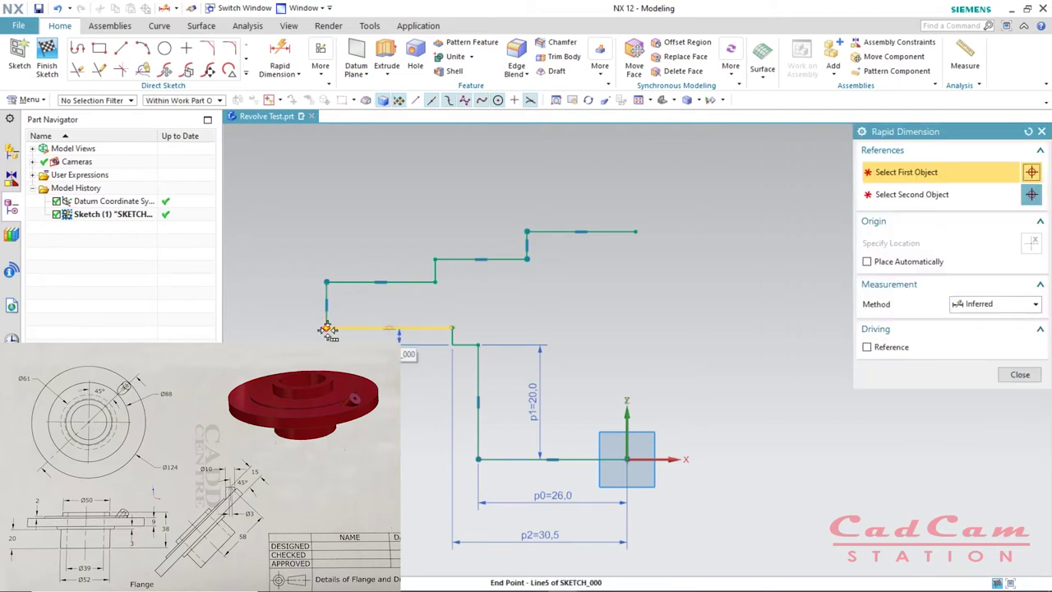
{"action": "left_click", "coordinate": [327, 329]}
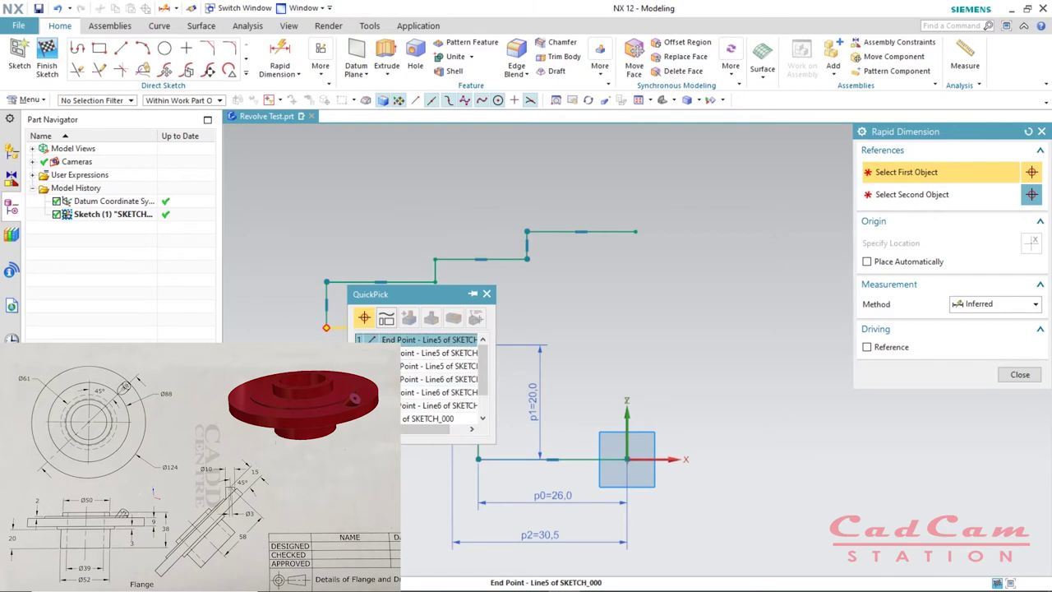
{"action": "key", "text": "Return"}
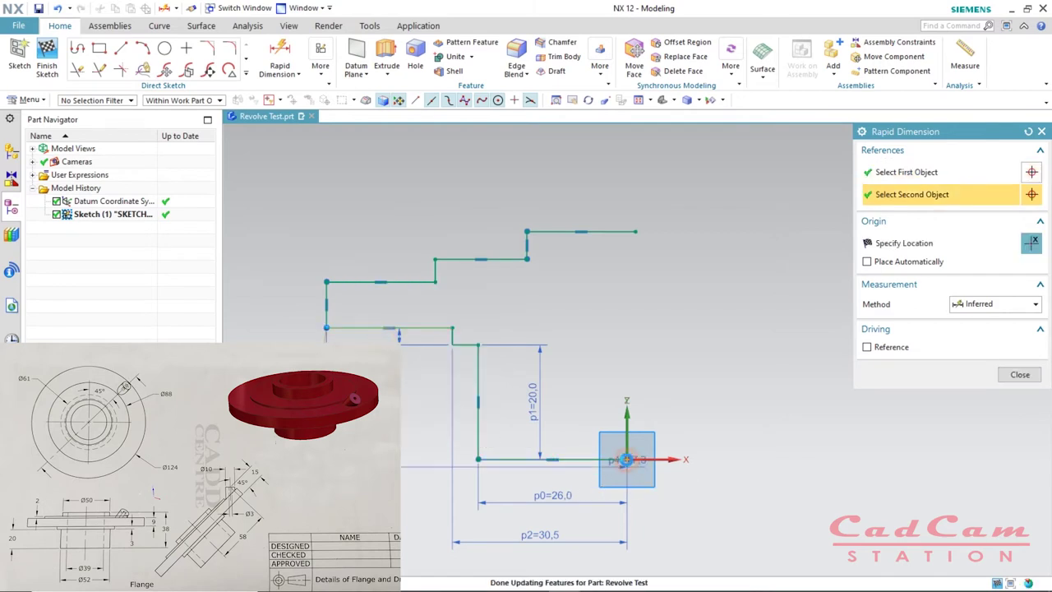
{"action": "left_click", "coordinate": [627, 460]}
{"action": "scroll", "coordinate": [626, 460], "scroll_direction": "down", "scroll_amount": 3}
{"action": "left_click", "coordinate": [557, 537]}
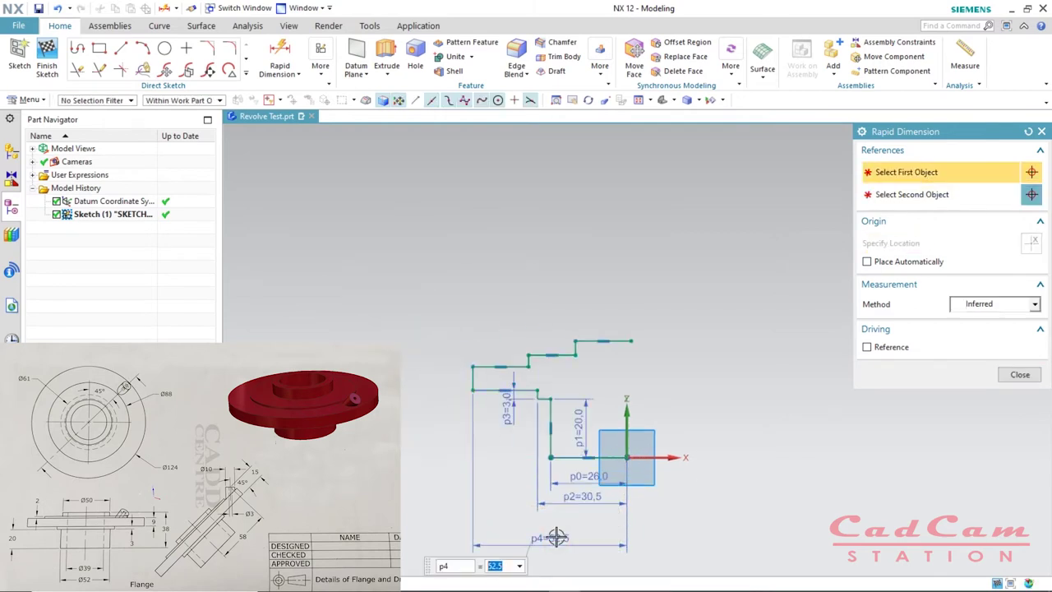
{"action": "type", "text": "124"}
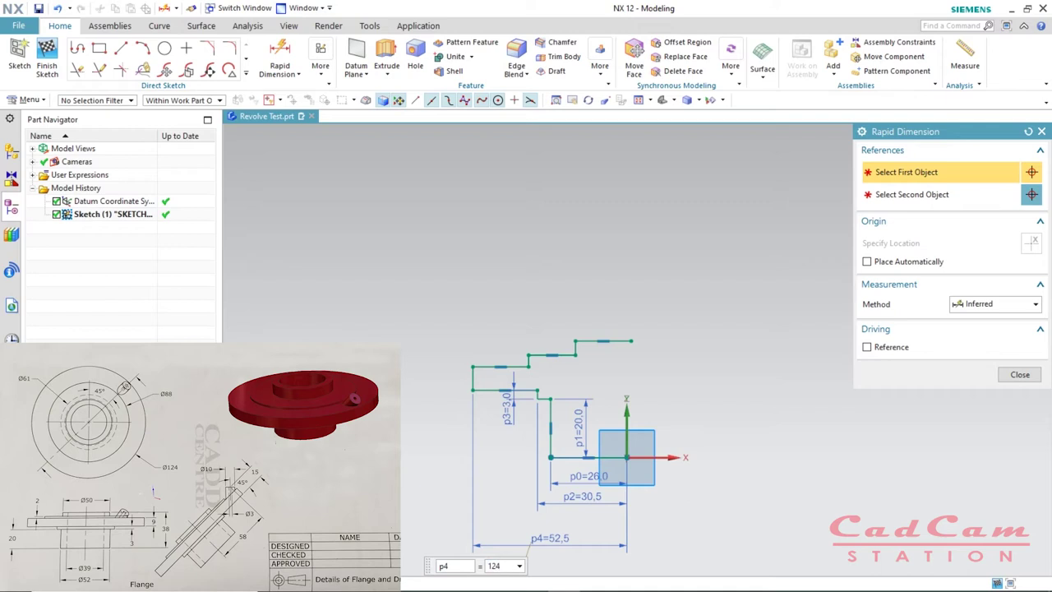
{"action": "type", "text": "/2"}
{"action": "key", "text": "Return"}
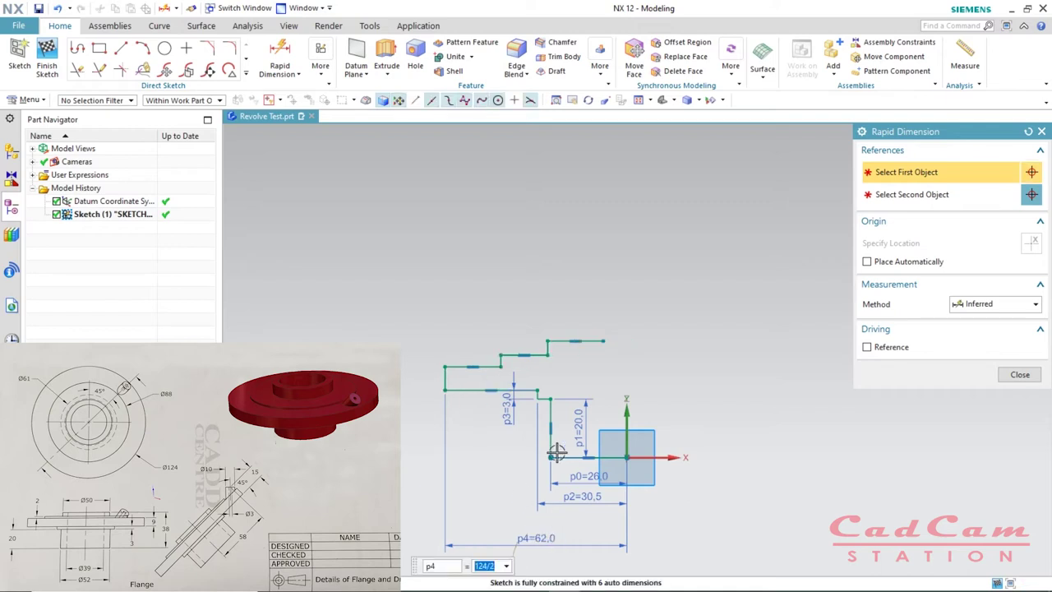
Step: Dimension the horizontal distance from the first upper step's base corner to the sketch origin as 44 mm, placed above the profile
{"action": "scroll", "coordinate": [586, 415], "scroll_direction": "up", "scroll_amount": 3}
{"action": "scroll", "coordinate": [526, 386], "scroll_direction": "down", "scroll_amount": 4}
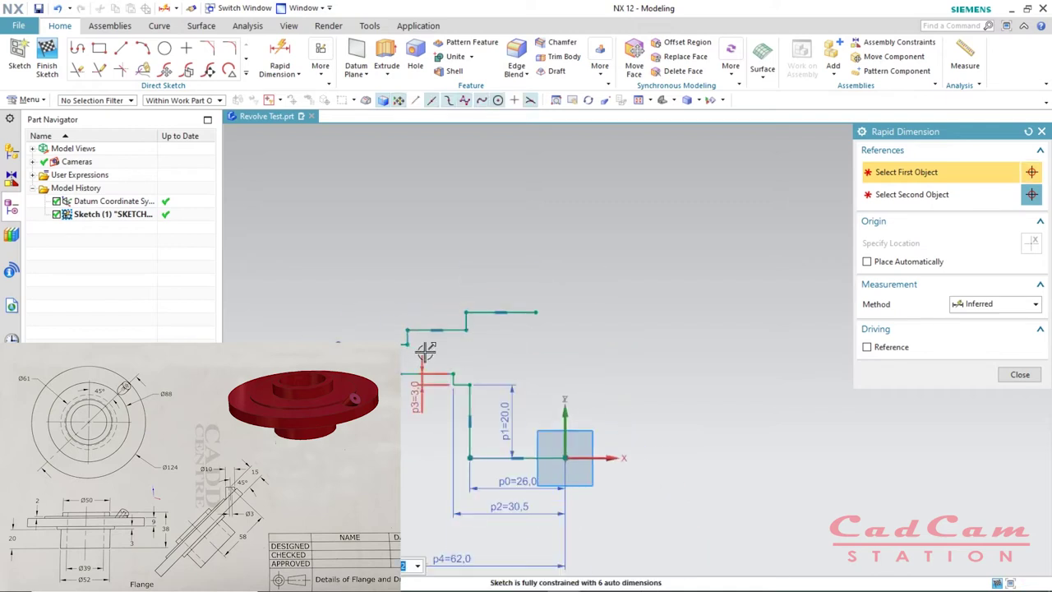
{"action": "scroll", "coordinate": [425, 352], "scroll_direction": "up", "scroll_amount": 1}
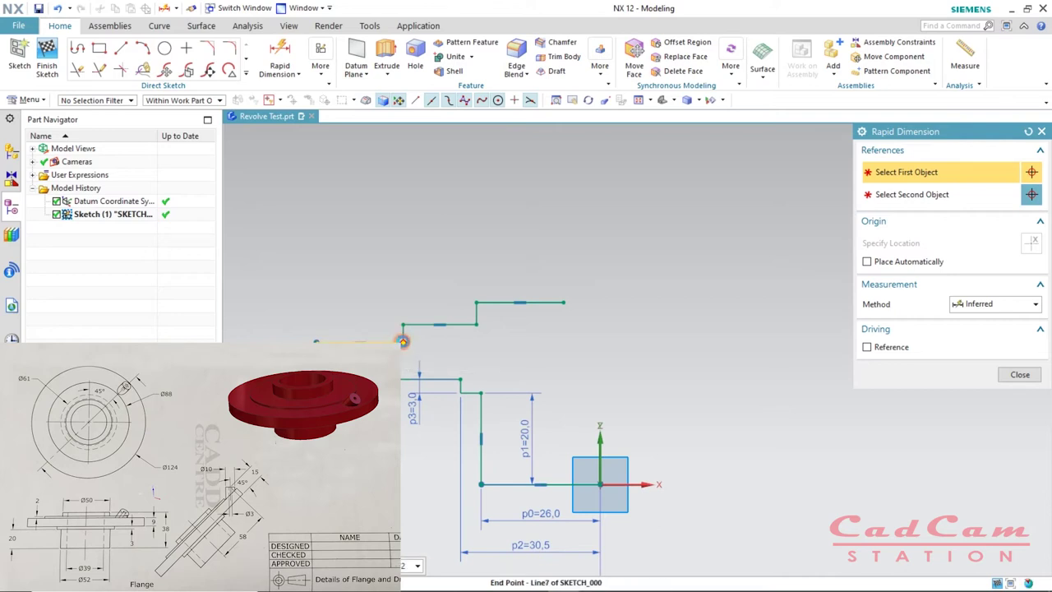
{"action": "left_click", "coordinate": [403, 342]}
{"action": "left_click", "coordinate": [461, 348]}
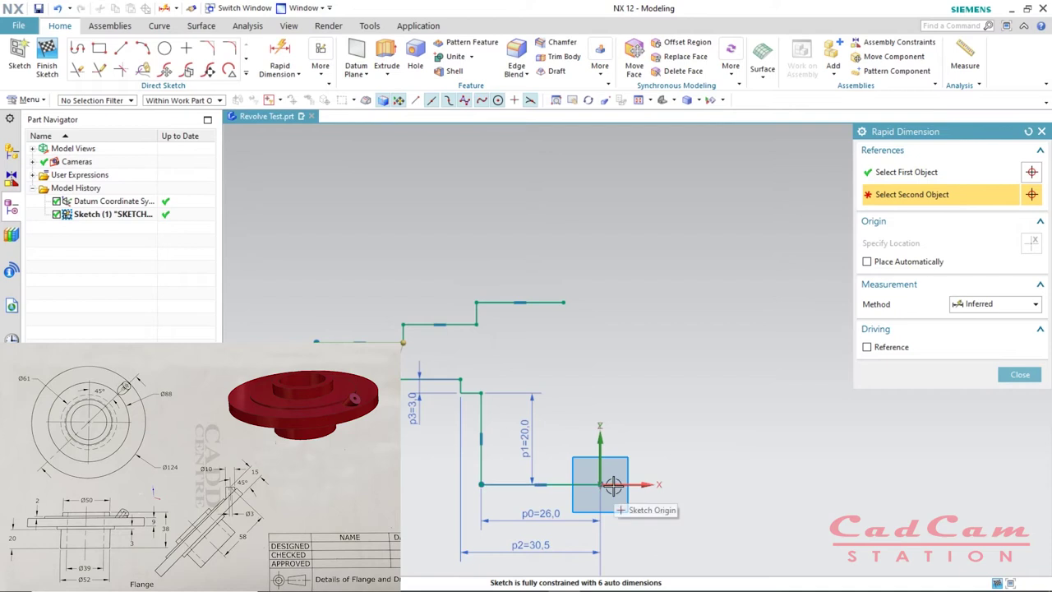
{"action": "left_click", "coordinate": [600, 484]}
{"action": "scroll", "coordinate": [537, 385], "scroll_direction": "down", "scroll_amount": 3}
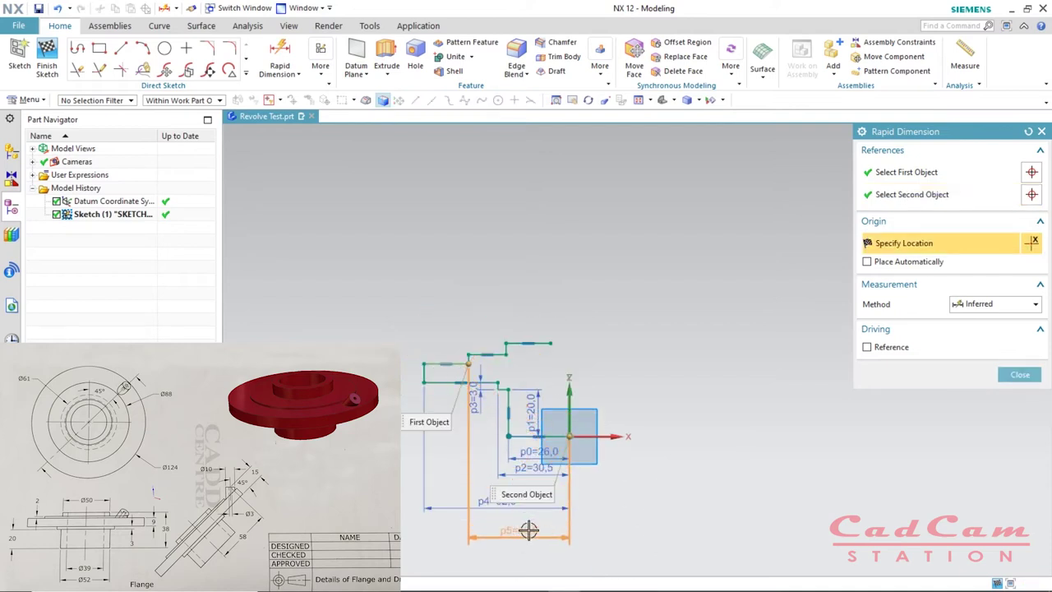
{"action": "left_click", "coordinate": [507, 287]}
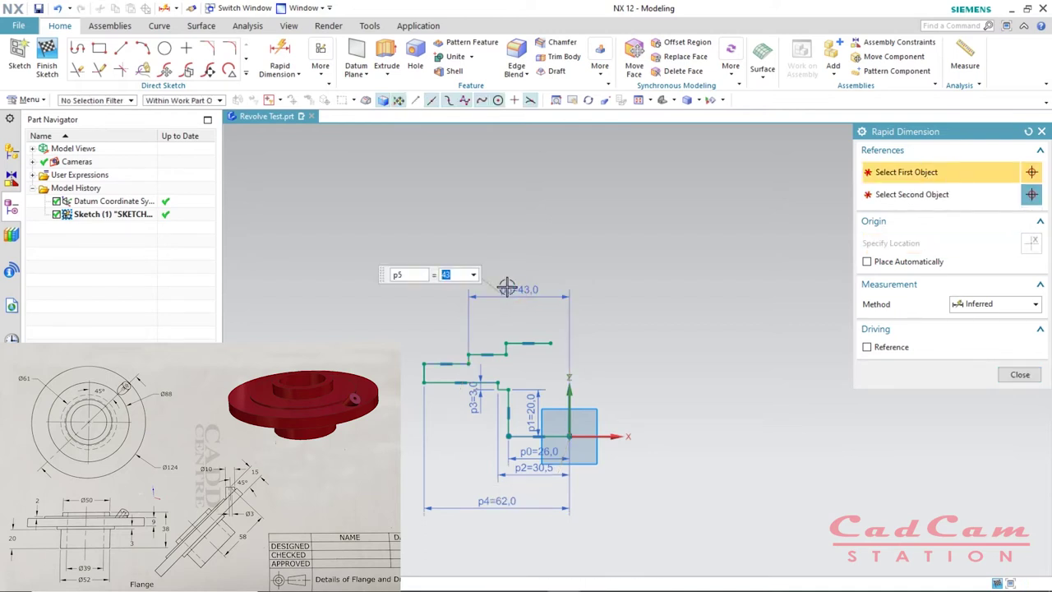
{"action": "type", "text": "44"}
{"action": "key", "text": "Return"}
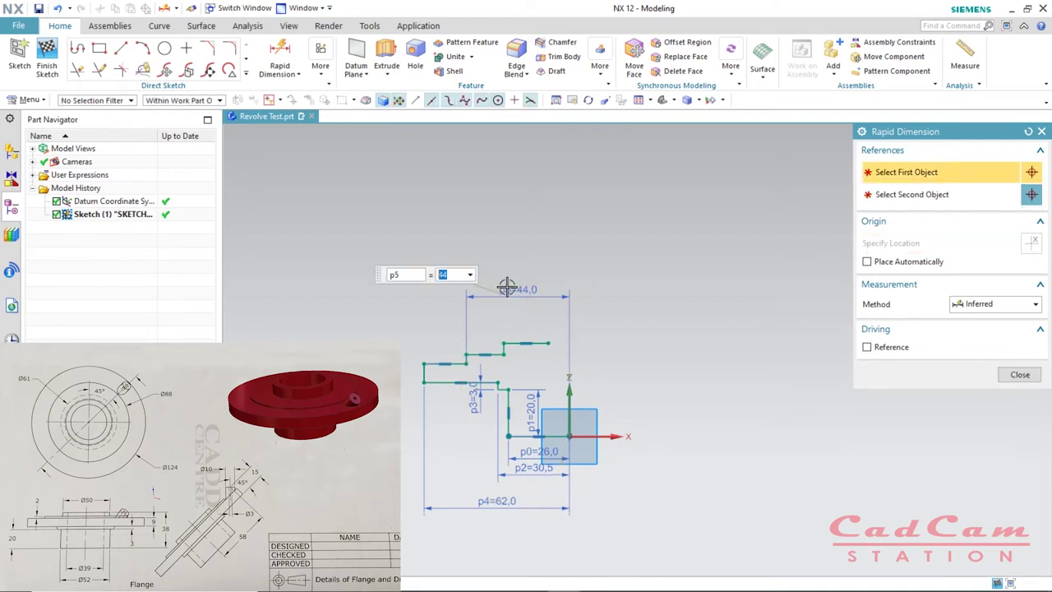
Step: Dimension the height of the first upper step's vertical edge above the flange as 2 mm
{"action": "key", "text": "Escape"}
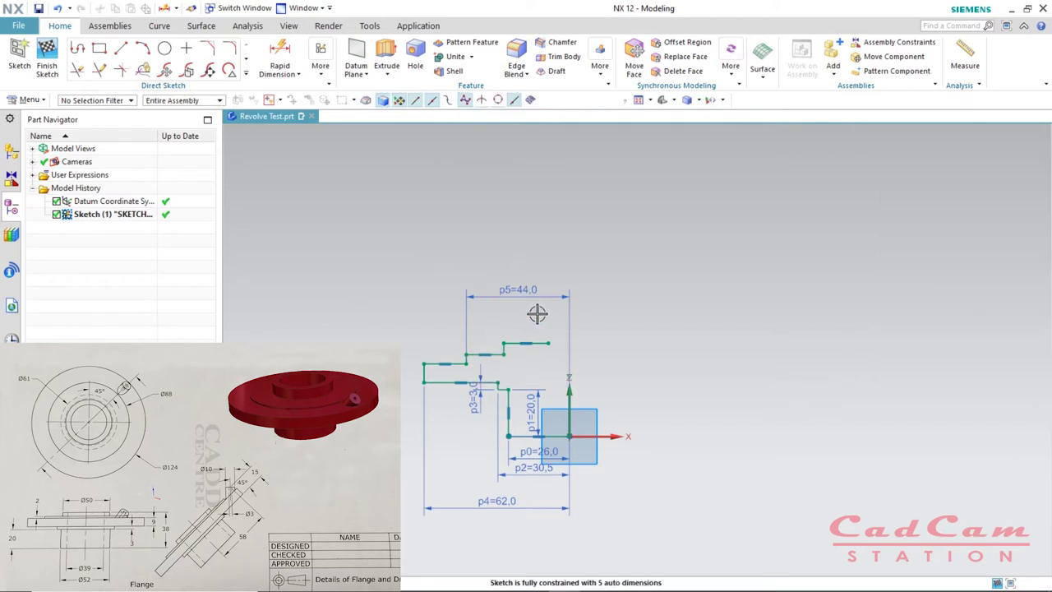
{"action": "scroll", "coordinate": [557, 308], "scroll_direction": "down", "scroll_amount": 1}
{"action": "scroll", "coordinate": [564, 312], "scroll_direction": "up", "scroll_amount": 5}
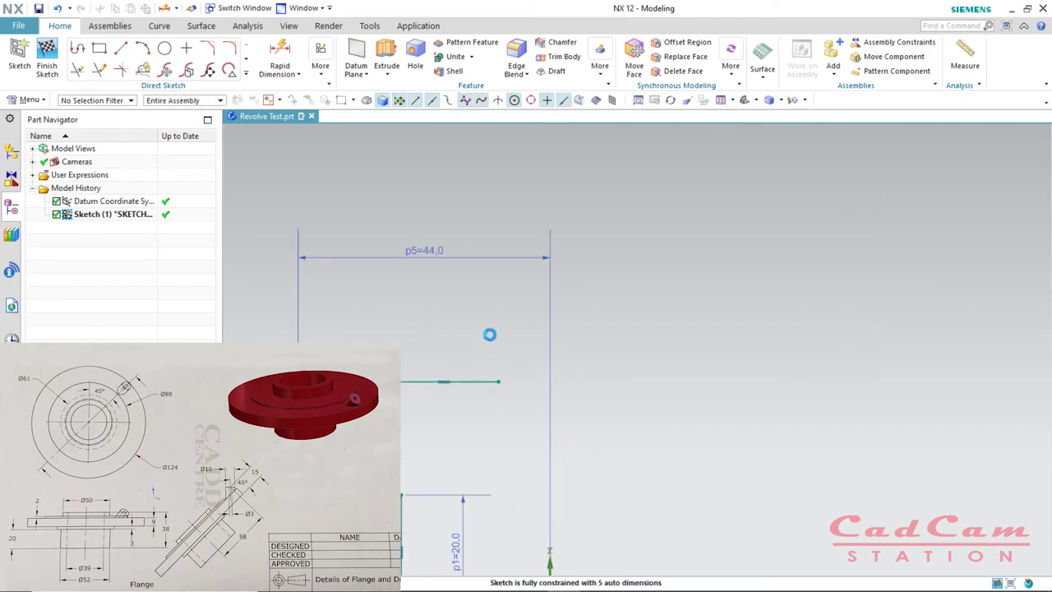
{"action": "key", "text": "d"}
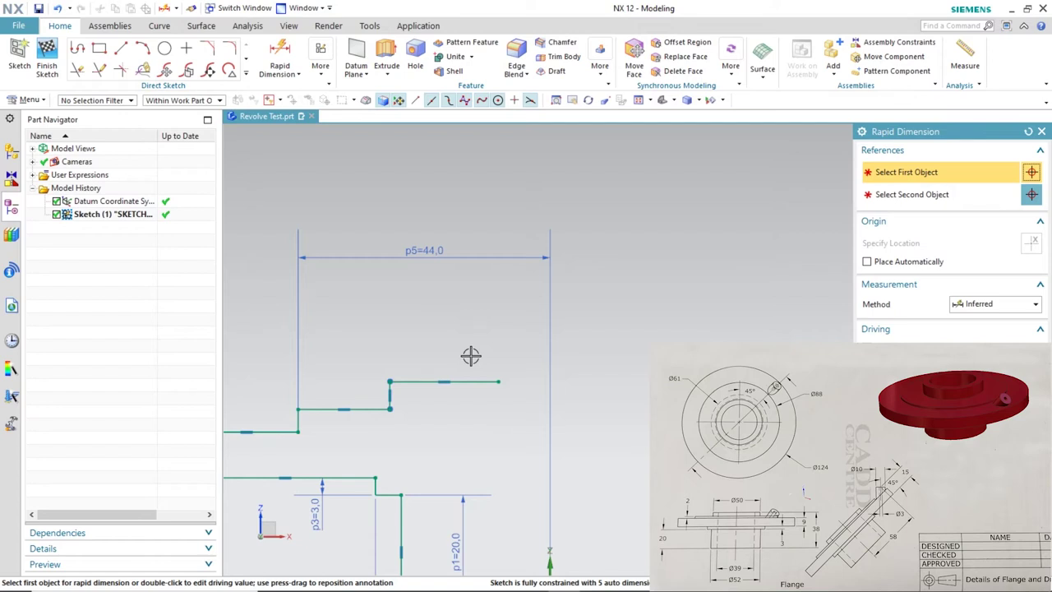
{"action": "scroll", "coordinate": [378, 393], "scroll_direction": "down", "scroll_amount": 2}
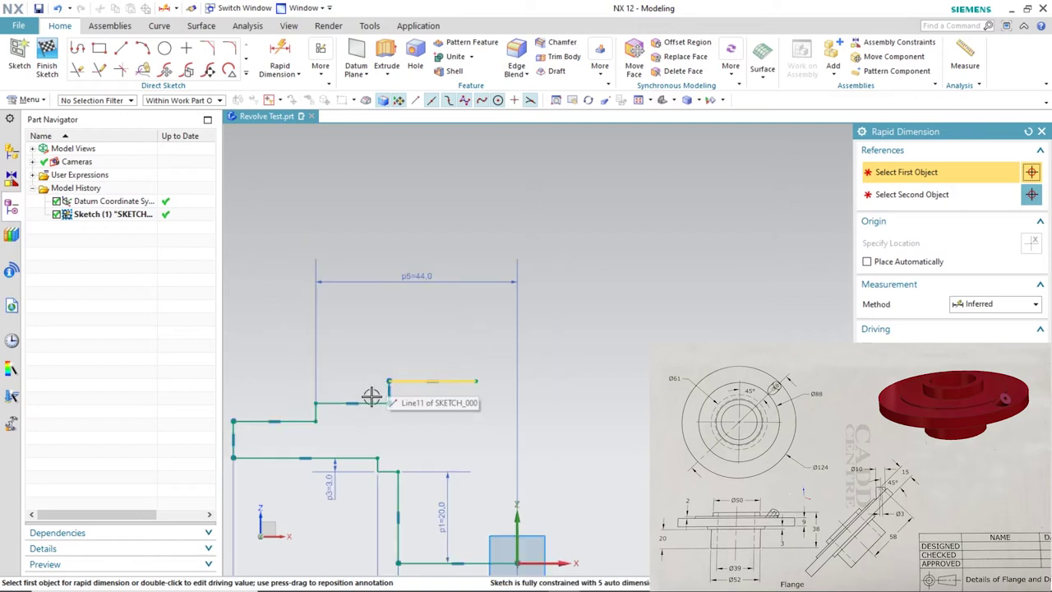
{"action": "left_click", "coordinate": [313, 422]}
{"action": "left_click", "coordinate": [317, 402]}
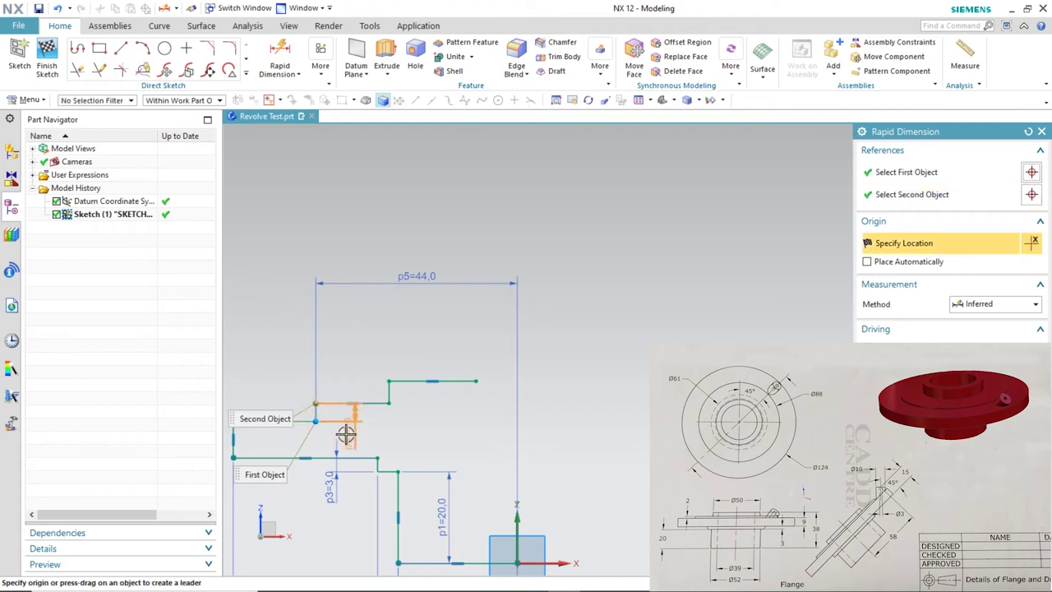
{"action": "left_click", "coordinate": [273, 428]}
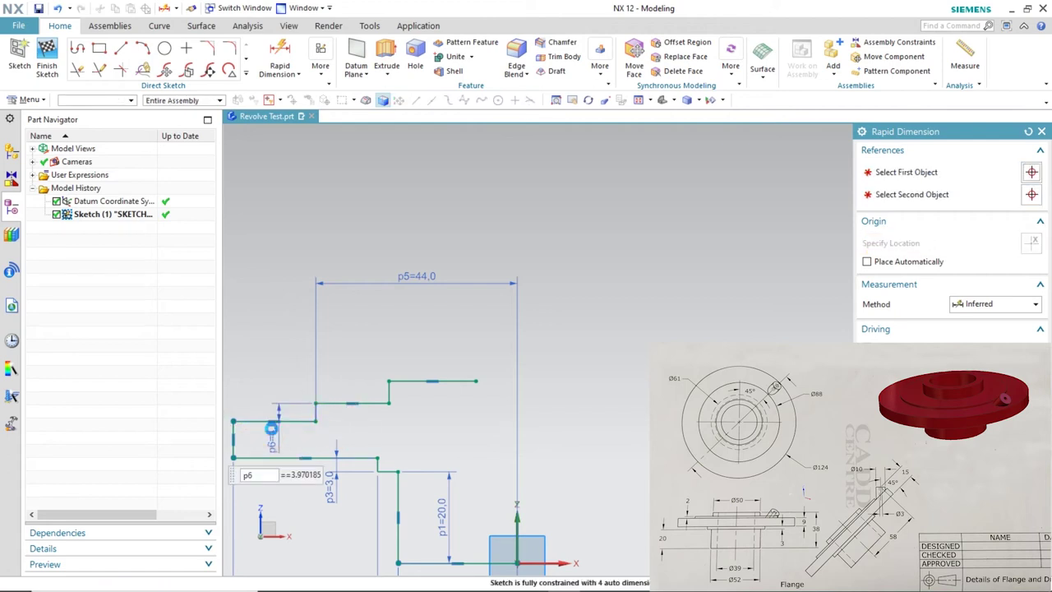
{"action": "type", "text": "2"}
{"action": "key", "text": "Return"}
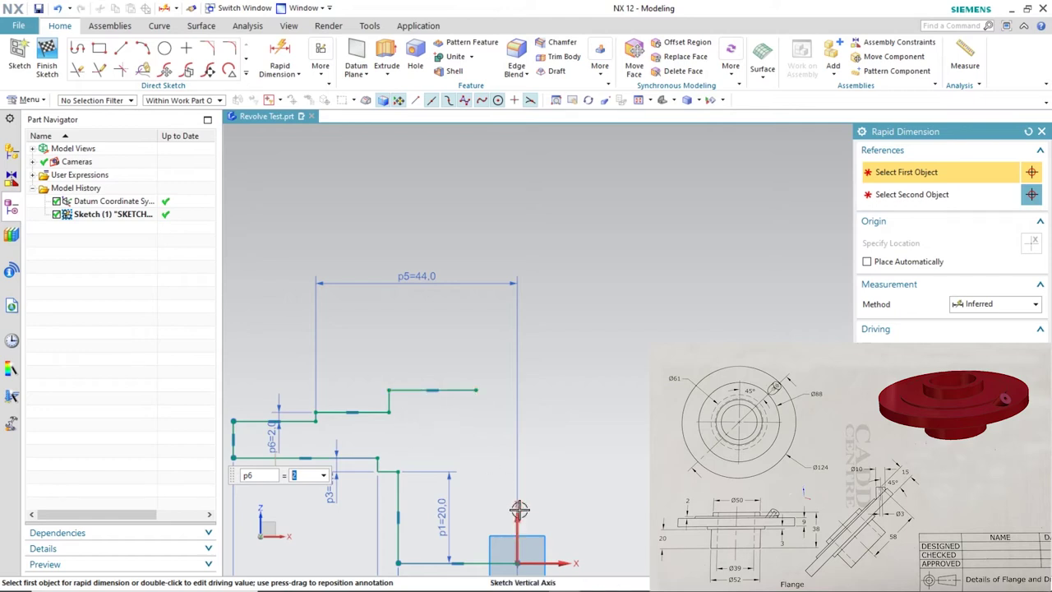
Step: Dimension the horizontal distance from the second upper step's base corner to the sketch origin as 25 mm, placed between the profile and the 44 mm dimension
{"action": "left_click", "coordinate": [383, 406]}
{"action": "scroll", "coordinate": [450, 409], "scroll_direction": "up", "scroll_amount": 1}
{"action": "scroll", "coordinate": [450, 410], "scroll_direction": "up", "scroll_amount": 1}
{"action": "left_click", "coordinate": [493, 530]}
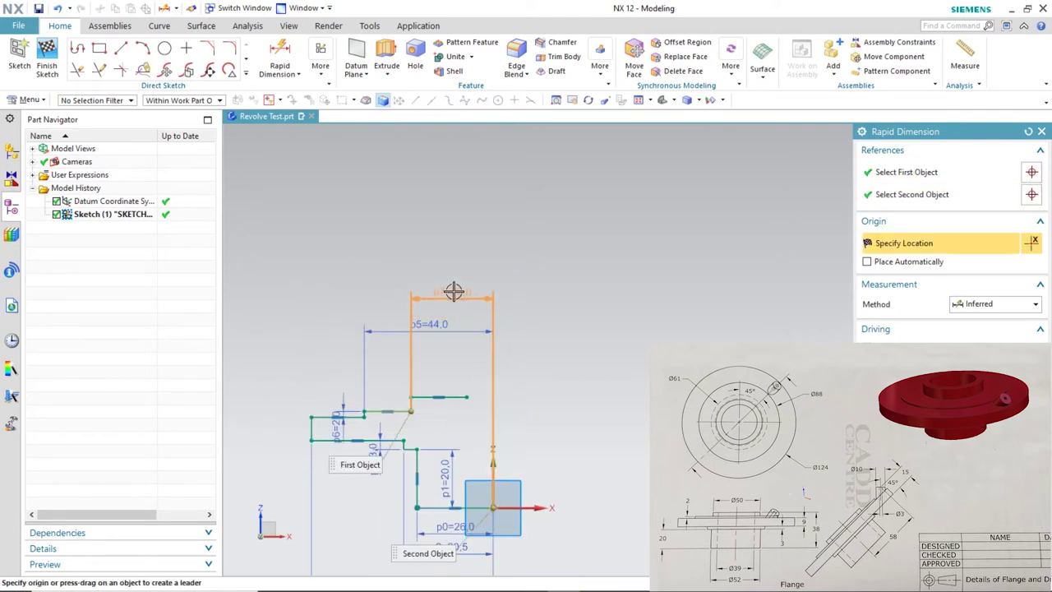
{"action": "left_click", "coordinate": [454, 291]}
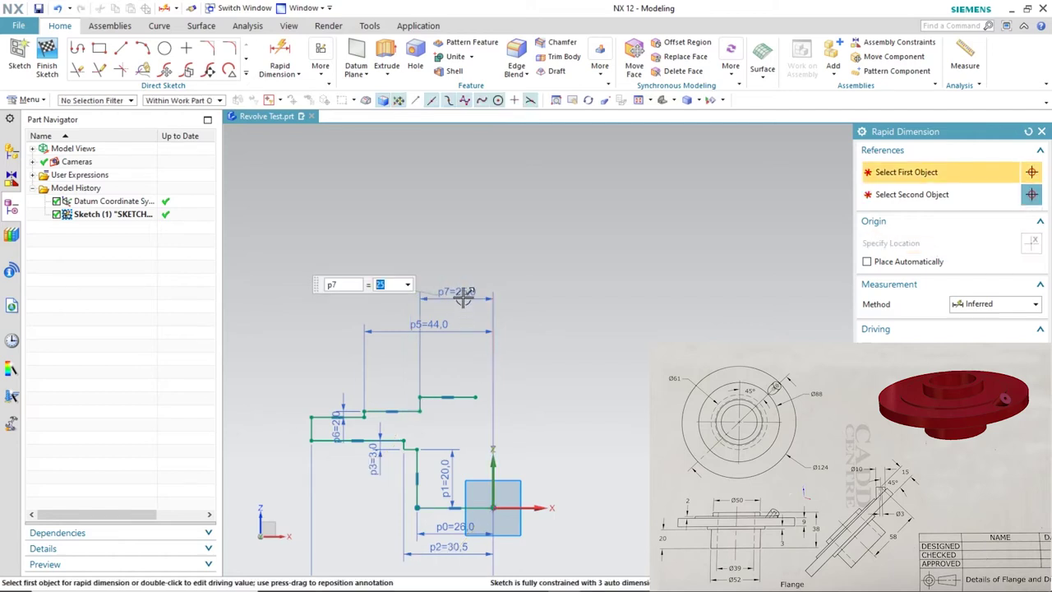
{"action": "middle_click", "coordinate": [490, 309]}
{"action": "left_click", "coordinate": [469, 362]}
{"action": "scroll", "coordinate": [523, 462], "scroll_direction": "up", "scroll_amount": 2}
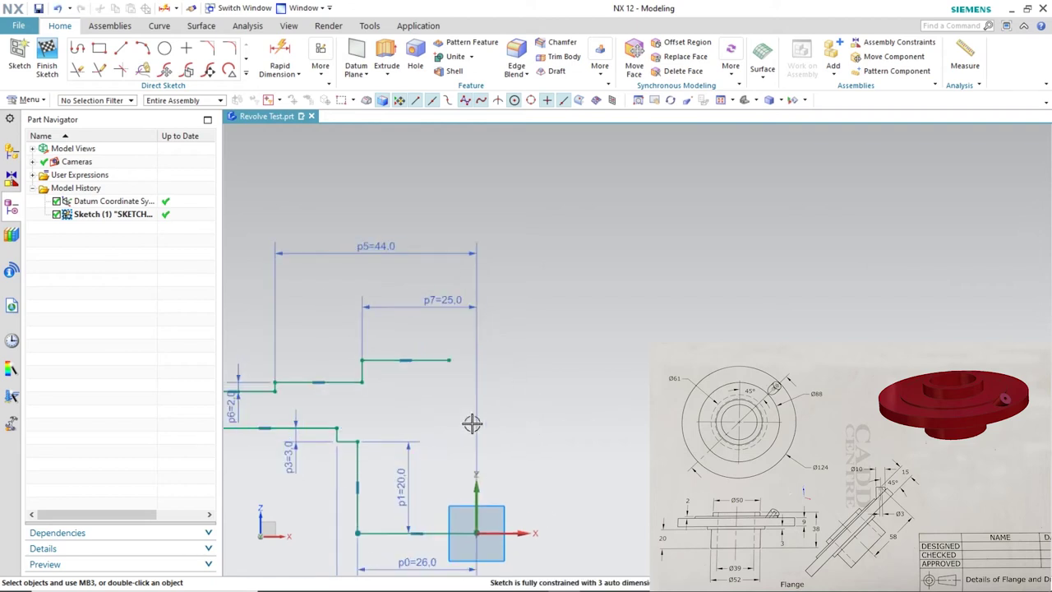
{"action": "scroll", "coordinate": [430, 327], "scroll_direction": "down", "scroll_amount": 2}
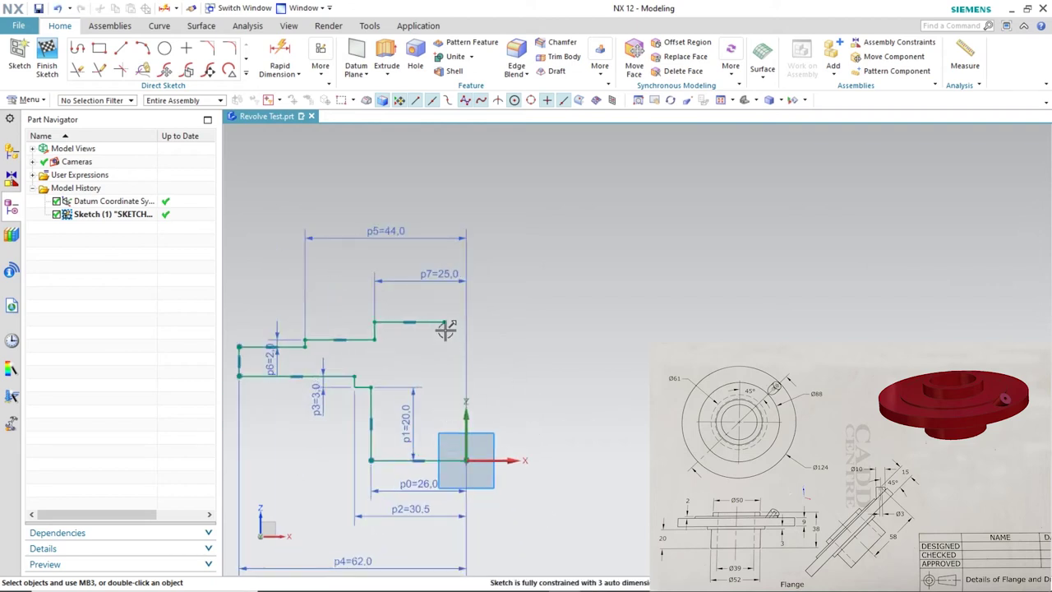
Step: Extend the top line's free end slightly toward the vertical axis and dimension the overall height from the origin to that line as 38 mm
{"action": "mouse_move", "coordinate": [445, 321]}
{"action": "left_mouse_down"}
{"action": "mouse_move", "coordinate": [411, 322]}
{"action": "mouse_move", "coordinate": [457, 320]}
{"action": "left_mouse_up"}
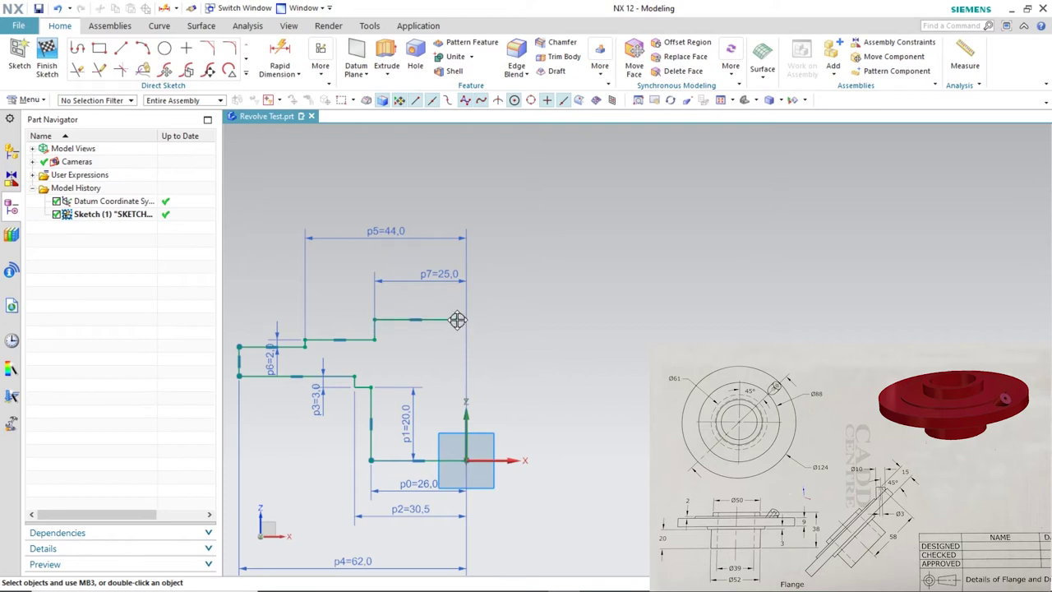
{"action": "left_click_drag", "start_coordinate": [457, 320], "coordinate": [457, 320]}
{"action": "key", "text": "d"}
{"action": "left_click", "coordinate": [441, 460]}
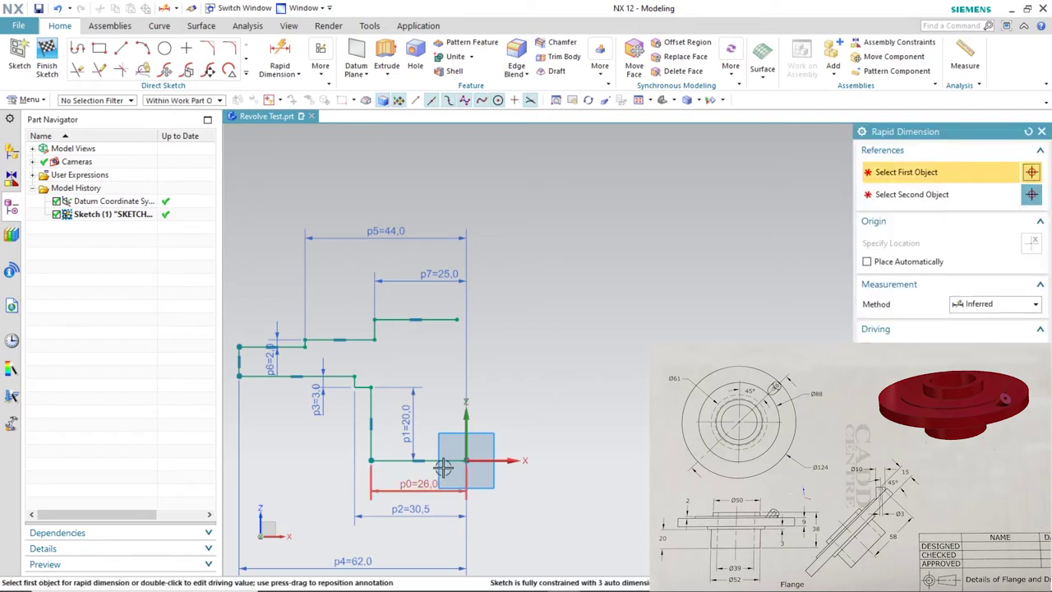
{"action": "left_click", "coordinate": [371, 461]}
{"action": "left_click", "coordinate": [441, 323]}
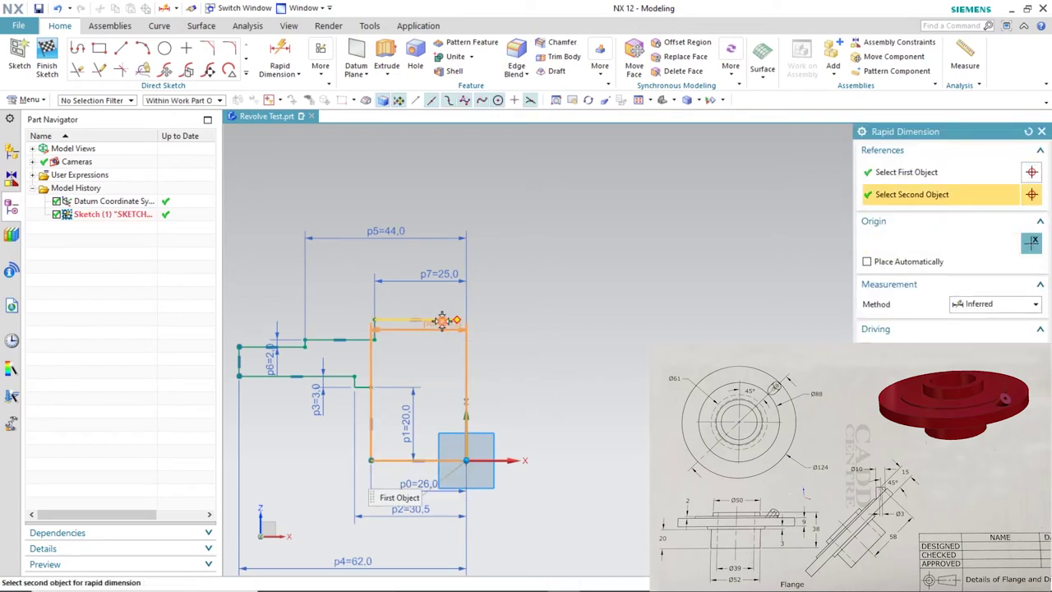
{"action": "left_click", "coordinate": [564, 391]}
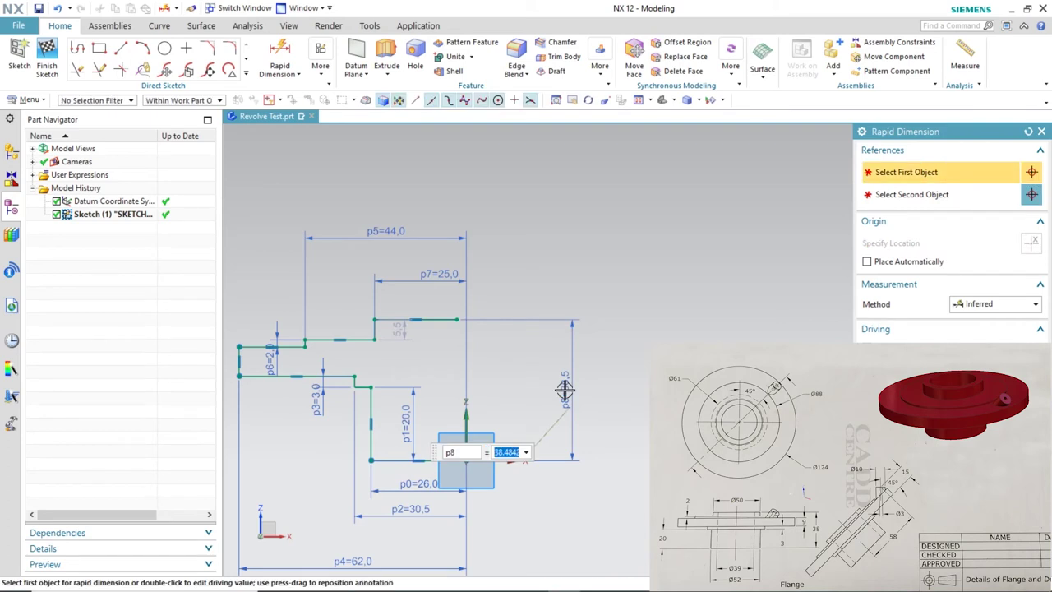
{"action": "type", "text": "38"}
{"action": "key", "text": "Return"}
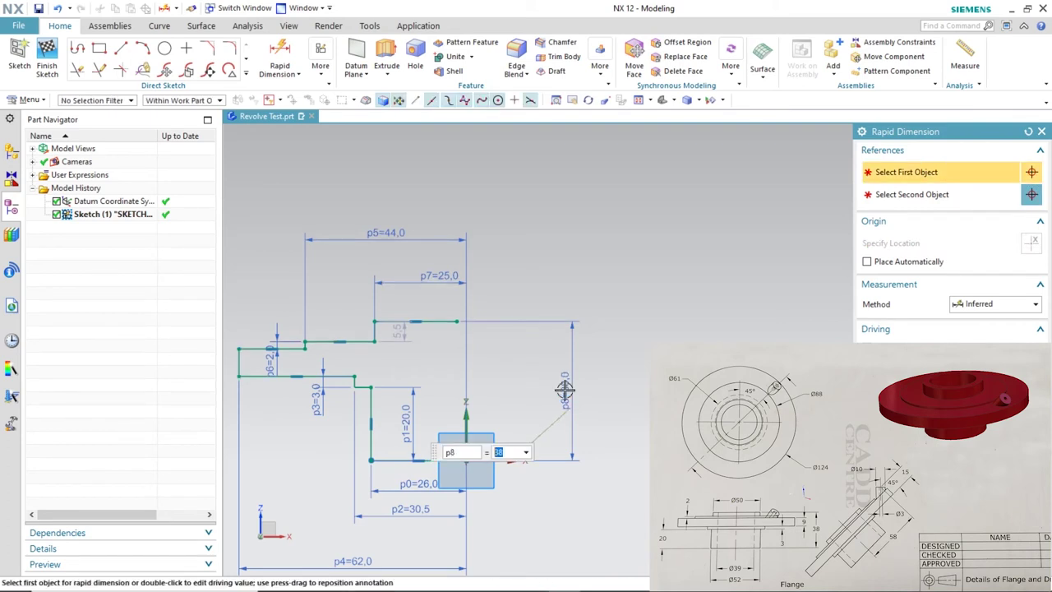
Step: Dimension the flange's outer vertical edge as 9 mm thick, following the reference drawing, and end the dimensioning
{"action": "scroll", "coordinate": [625, 429], "scroll_direction": "down", "scroll_amount": 2}
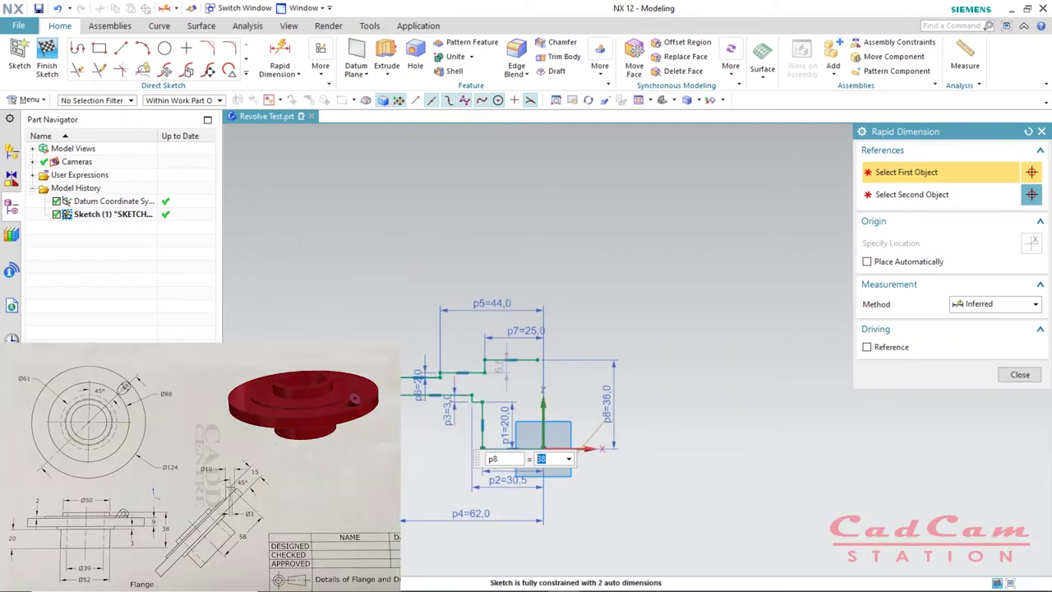
{"action": "scroll", "coordinate": [395, 387], "scroll_direction": "up", "scroll_amount": 3}
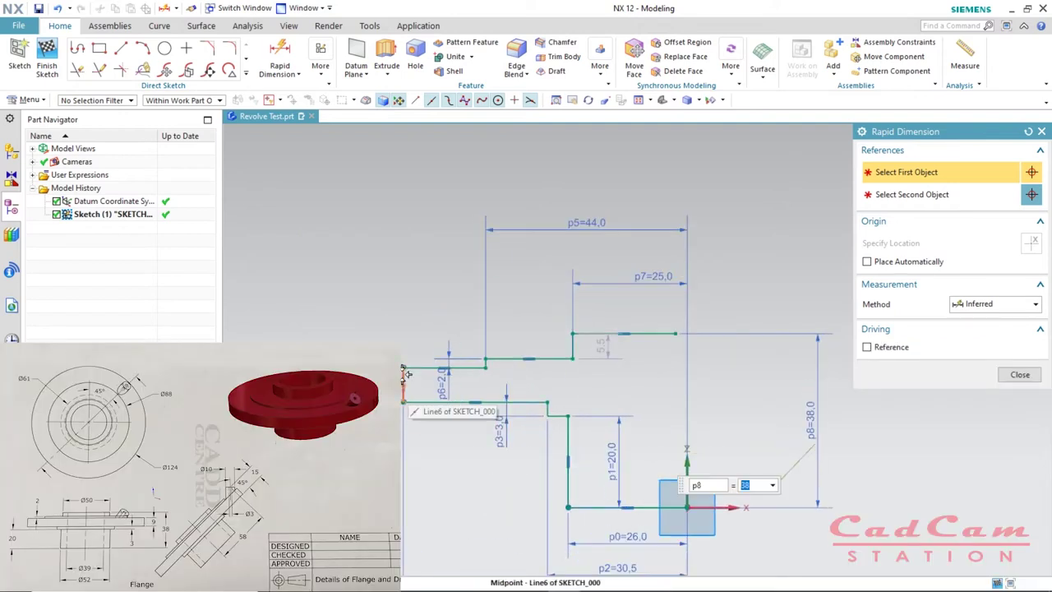
{"action": "left_click", "coordinate": [405, 398]}
{"action": "left_click", "coordinate": [406, 411]}
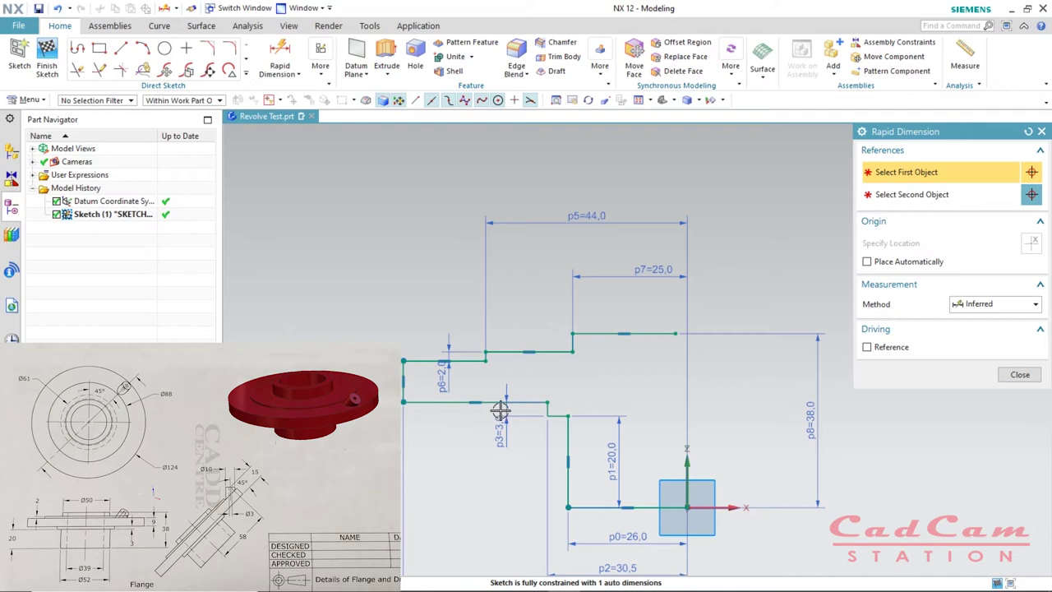
{"action": "scroll", "coordinate": [445, 370], "scroll_direction": "down", "scroll_amount": 2}
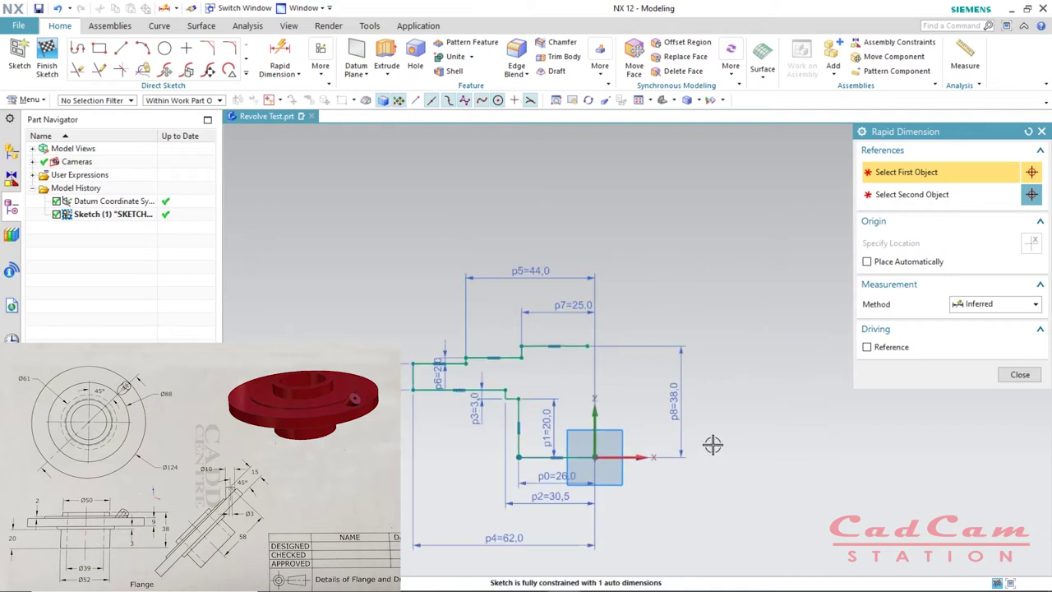
{"action": "key", "text": "Escape"}
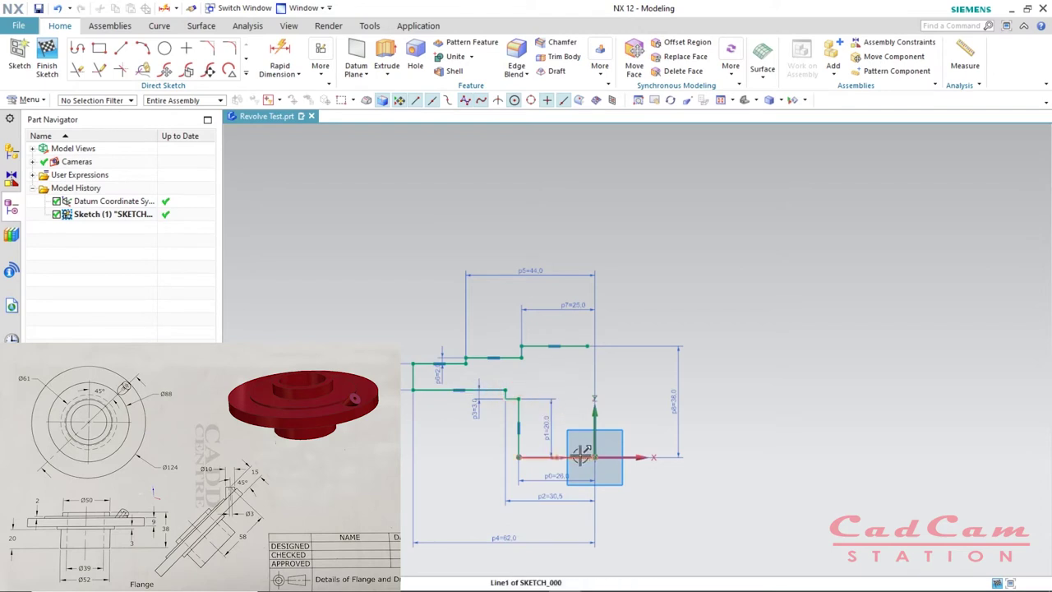
Step: Stretch the free end of the profile's top horizontal line past the vertical axis
{"action": "mouse_move", "coordinate": [589, 347]}
{"action": "left_mouse_down"}
{"action": "mouse_move", "coordinate": [640, 348]}
{"action": "mouse_move", "coordinate": [582, 348]}
{"action": "left_mouse_up"}
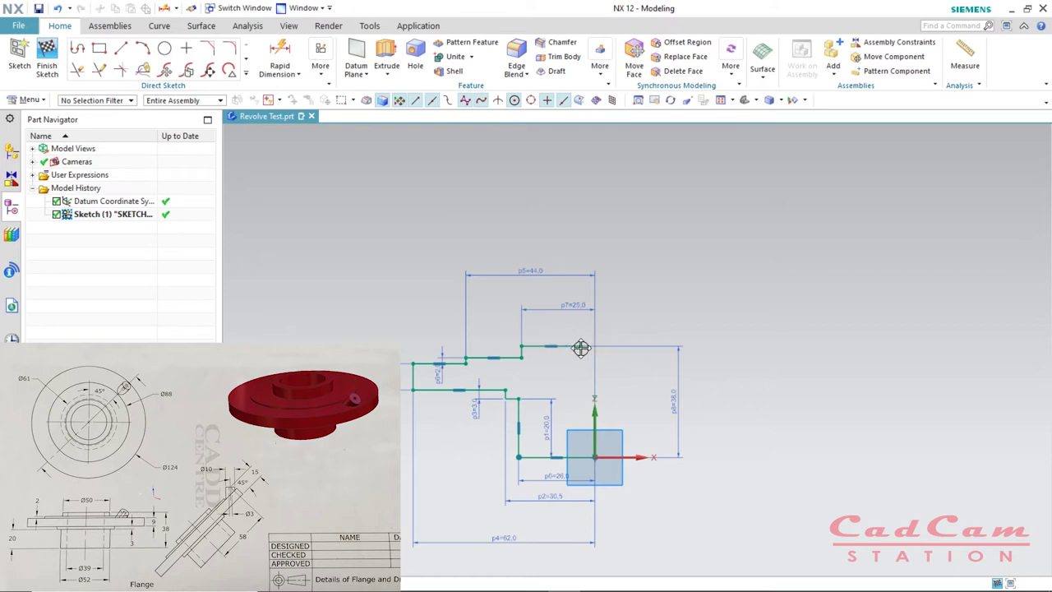
{"action": "mouse_move", "coordinate": [584, 348]}
{"action": "left_mouse_down"}
{"action": "mouse_move", "coordinate": [630, 352]}
{"action": "mouse_move", "coordinate": [619, 349]}
{"action": "left_mouse_up"}
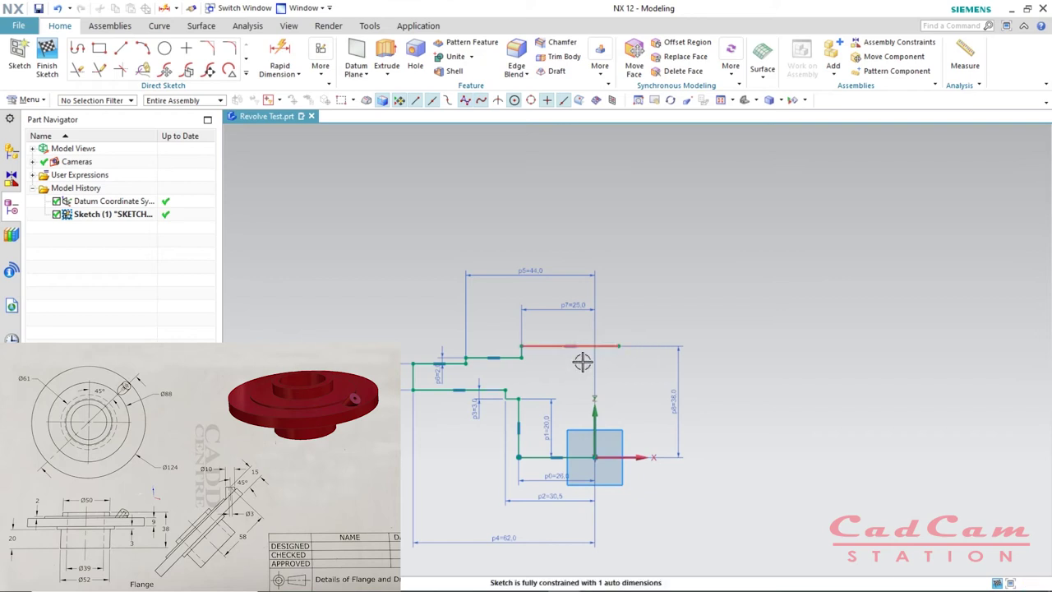
{"action": "scroll", "coordinate": [590, 400], "scroll_direction": "up", "scroll_amount": 1}
{"action": "scroll", "coordinate": [624, 433], "scroll_direction": "down", "scroll_amount": 3}
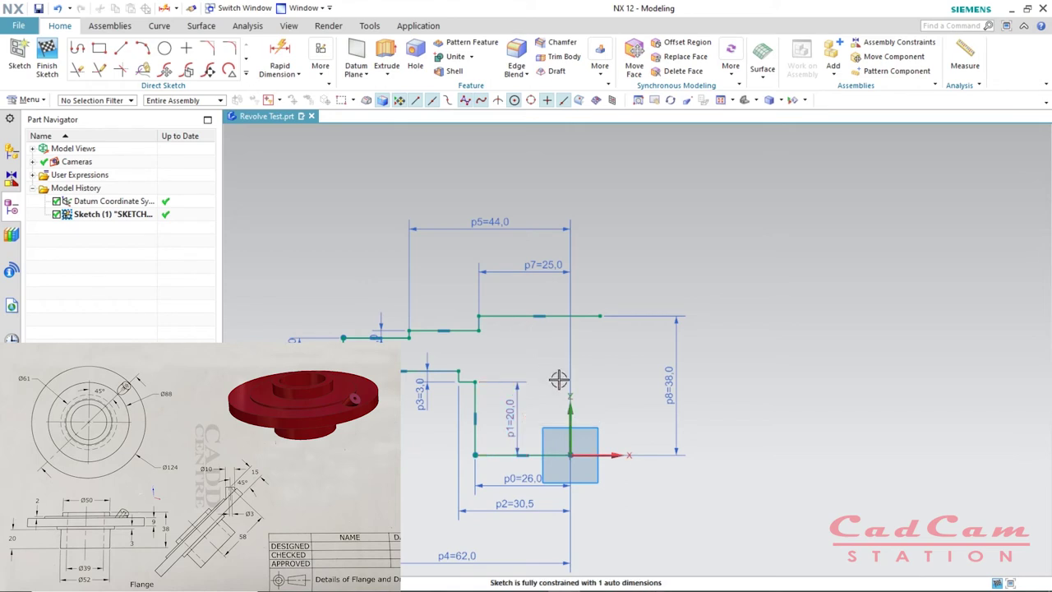
Step: Sketch a vertical line about 46 mm long, about 11 mm from the vertical axis, crossing the profile's top and bottom lines
{"action": "key", "text": "l"}
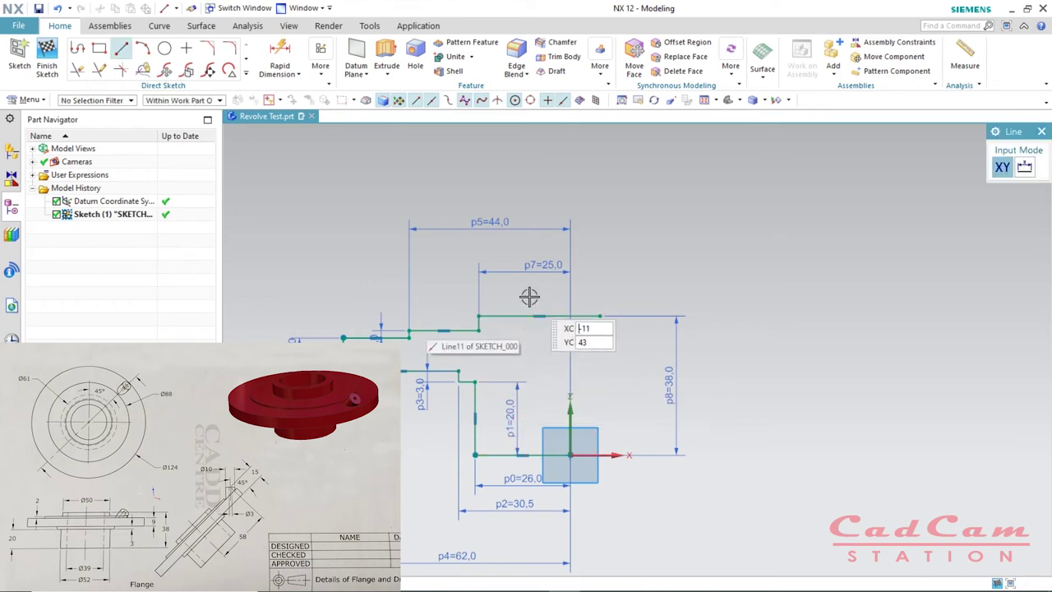
{"action": "left_click", "coordinate": [530, 358]}
{"action": "left_click", "coordinate": [531, 466]}
{"action": "key", "text": "Escape"}
Step: Trim the top and bottom lines inside the new vertical line, along with the vertical line's overhanging ends
{"action": "key", "text": "t"}
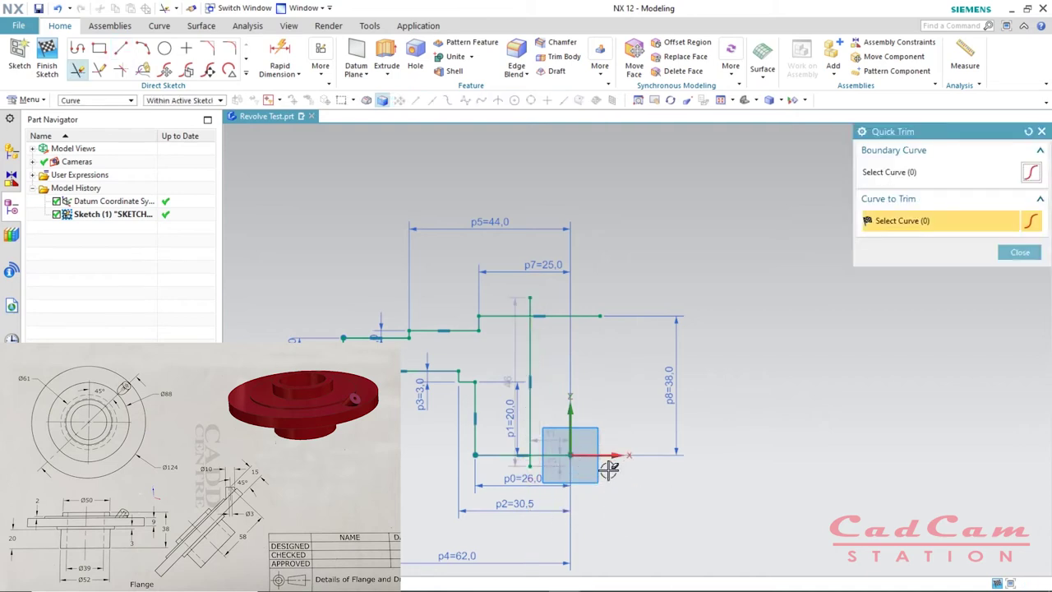
{"action": "mouse_move", "coordinate": [547, 453]}
{"action": "left_mouse_down"}
{"action": "mouse_move", "coordinate": [576, 475]}
{"action": "mouse_move", "coordinate": [559, 468]}
{"action": "left_mouse_up"}
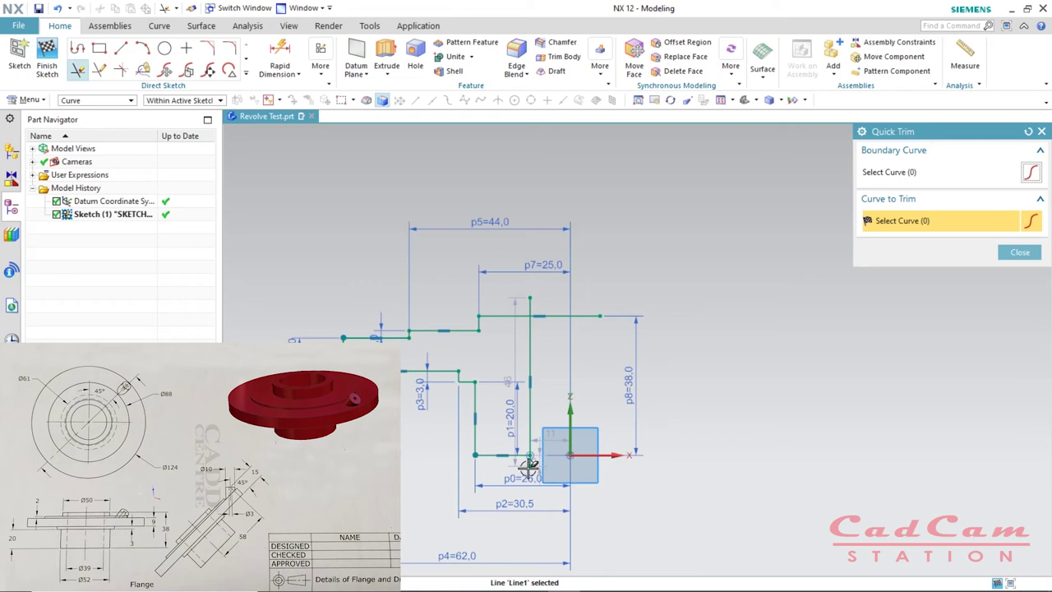
{"action": "mouse_move", "coordinate": [552, 321]}
{"action": "left_mouse_down"}
{"action": "mouse_move", "coordinate": [535, 298]}
{"action": "mouse_move", "coordinate": [547, 305]}
{"action": "left_mouse_up"}
{"action": "key", "text": "Escape"}
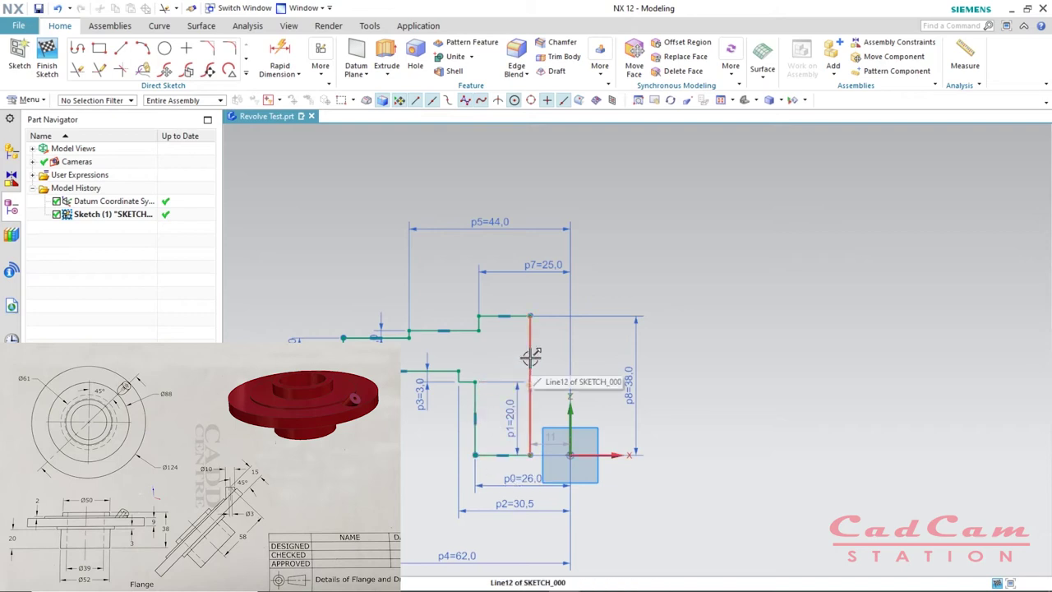
Step: Reposition the bore line's distance dimension higher up and set the line's distance from the vertical axis to 39/2
{"action": "mouse_move", "coordinate": [535, 354]}
{"action": "left_mouse_down"}
{"action": "mouse_move", "coordinate": [584, 357]}
{"action": "mouse_move", "coordinate": [541, 384]}
{"action": "left_mouse_up"}
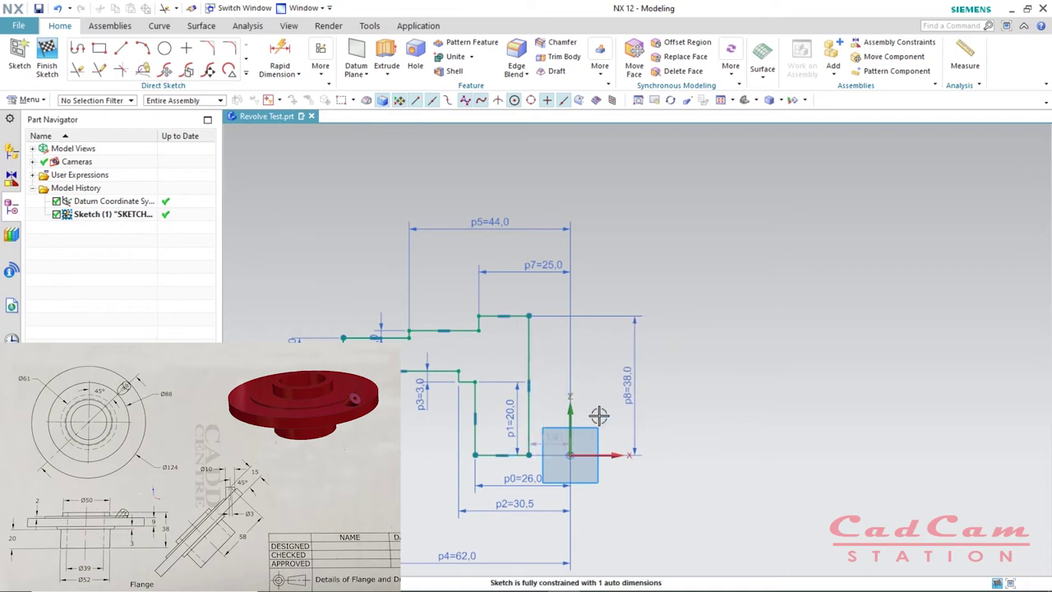
{"action": "left_click", "coordinate": [552, 439]}
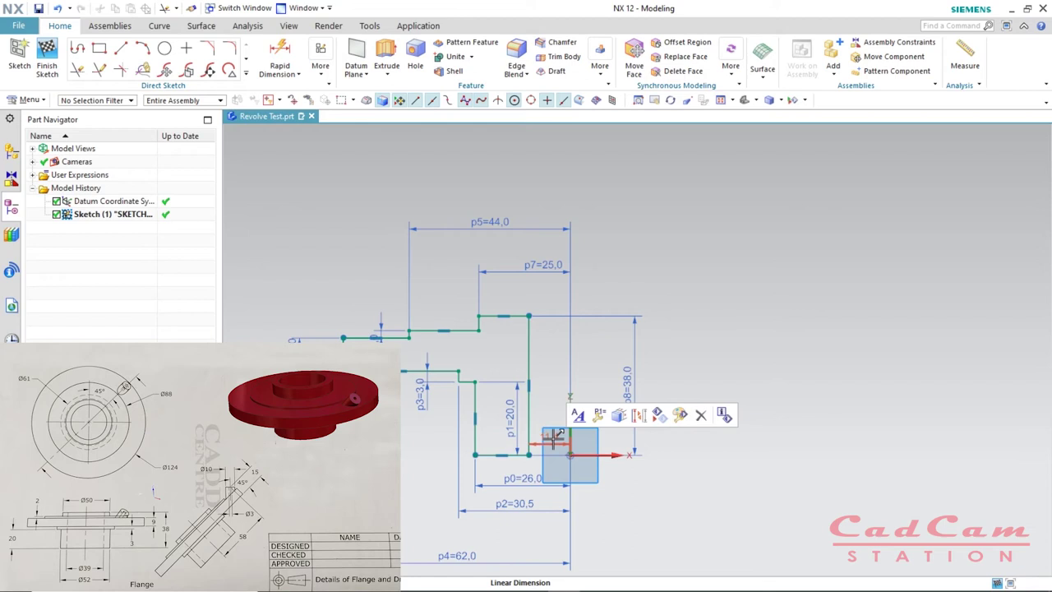
{"action": "left_click_drag", "start_coordinate": [553, 439], "coordinate": [556, 376]}
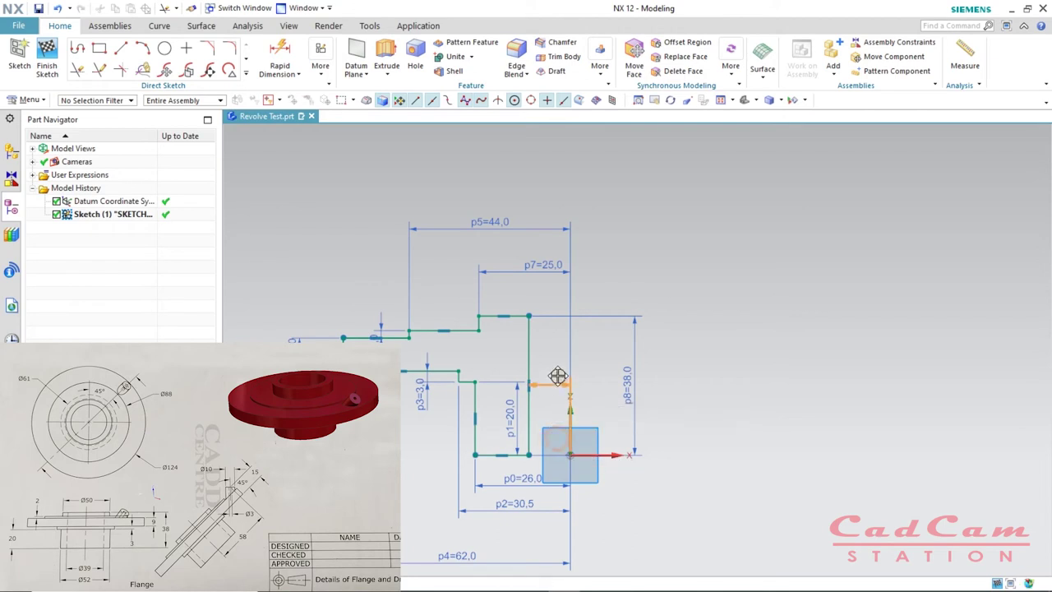
{"action": "double_click", "coordinate": [557, 376]}
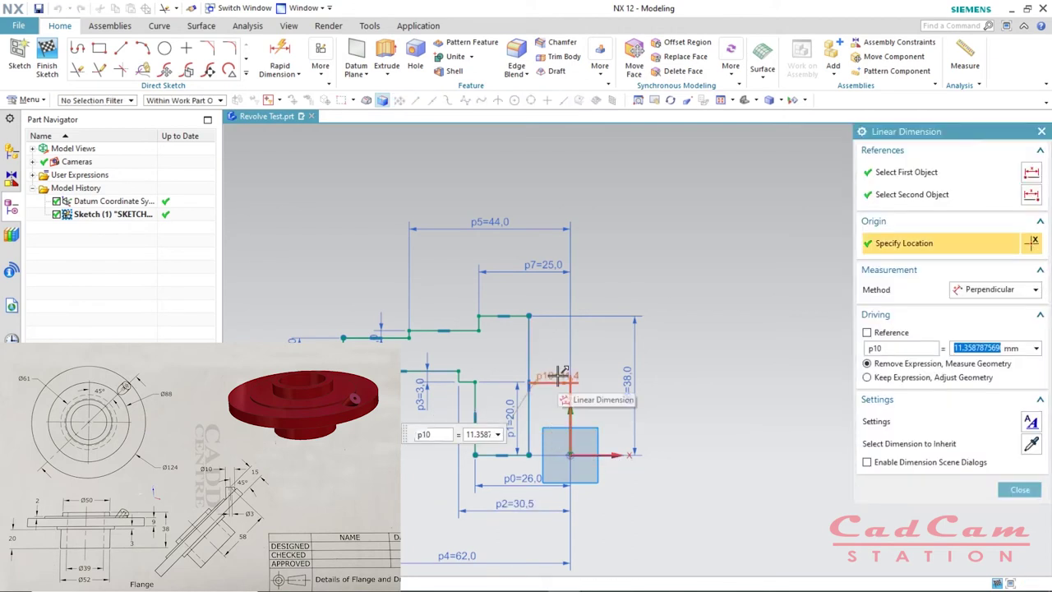
{"action": "type", "text": "39/2"}
{"action": "key", "text": "Return"}
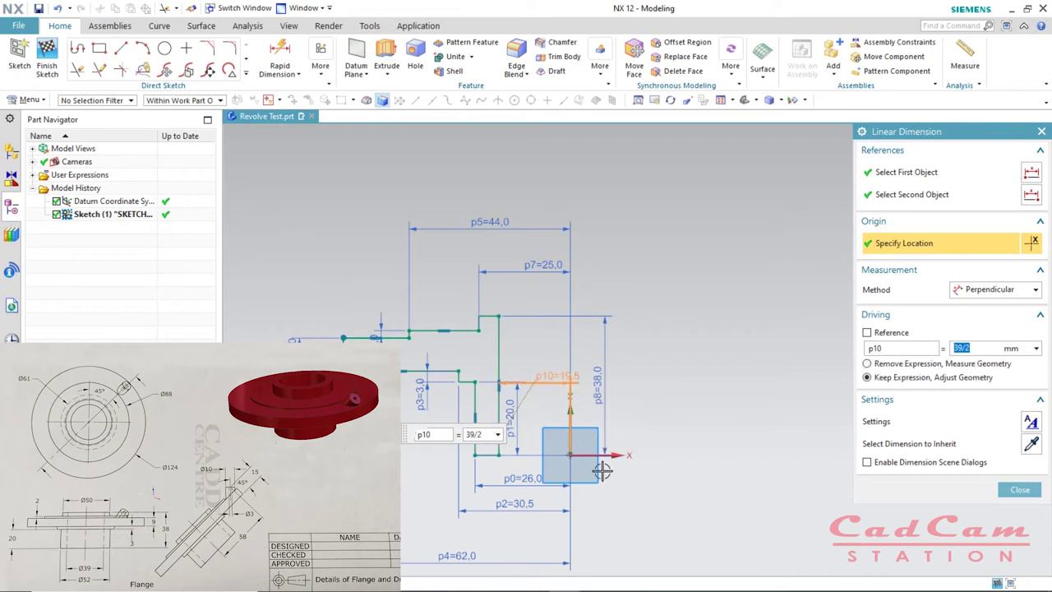
{"action": "left_click", "coordinate": [1019, 490]}
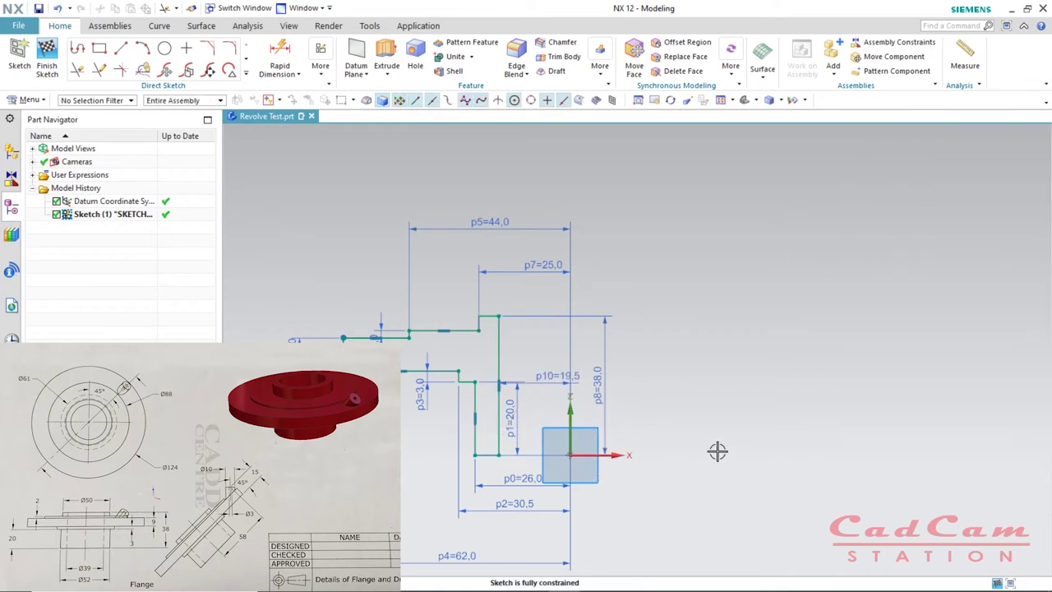
{"action": "scroll", "coordinate": [288, 403], "scroll_direction": "down", "scroll_amount": 4}
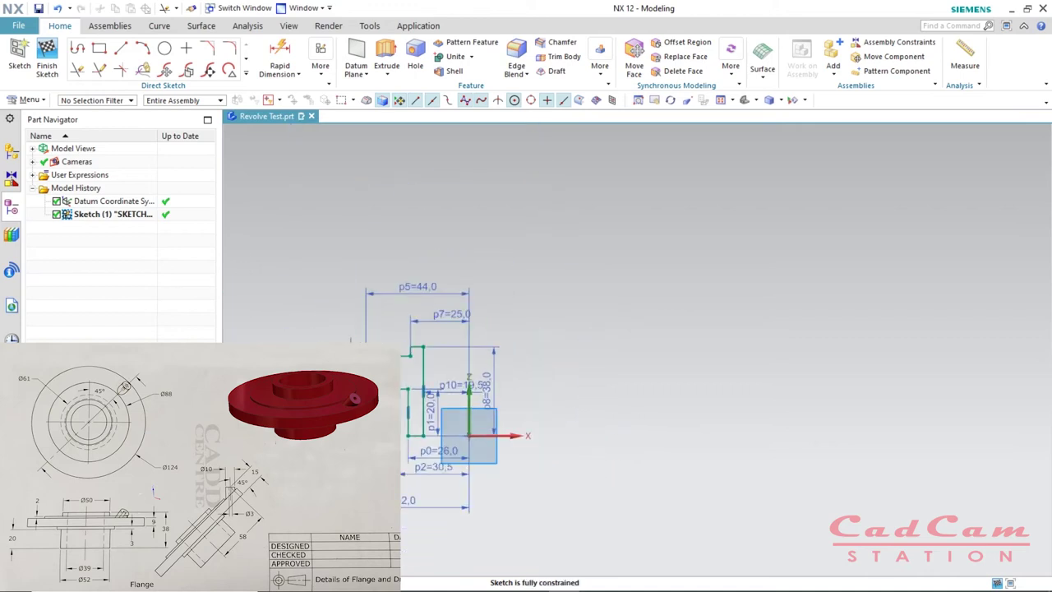
Step: Hide all PMI objects so the dimensions no longer cover the profile sketch
{"action": "scroll", "coordinate": [405, 364], "scroll_direction": "up", "scroll_amount": 2}
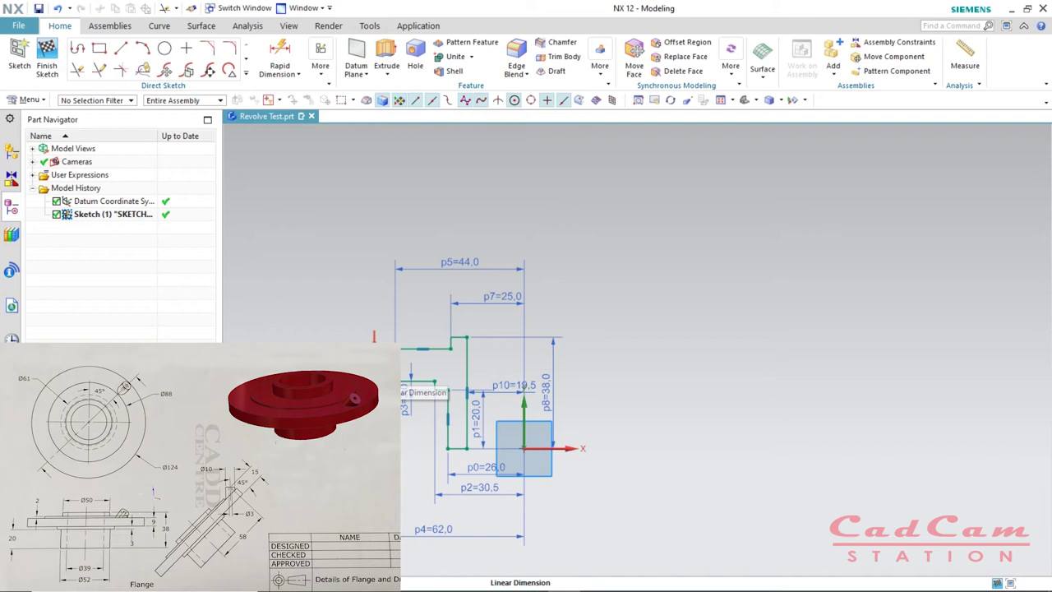
{"action": "left_click", "coordinate": [353, 308]}
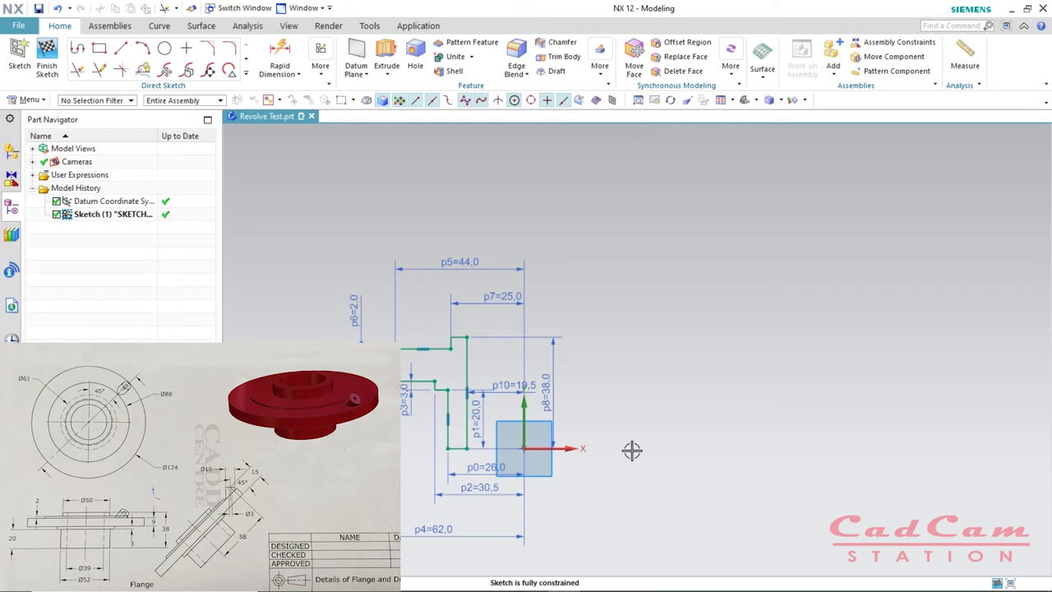
{"action": "key", "text": "ctrl+w"}
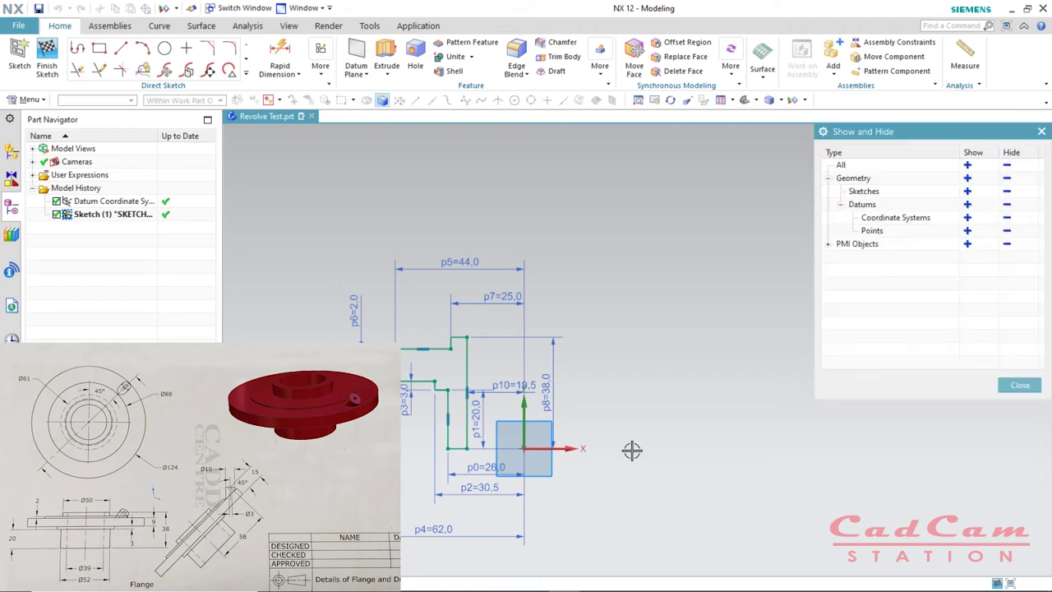
{"action": "left_click", "coordinate": [1007, 246]}
{"action": "left_click", "coordinate": [1020, 385]}
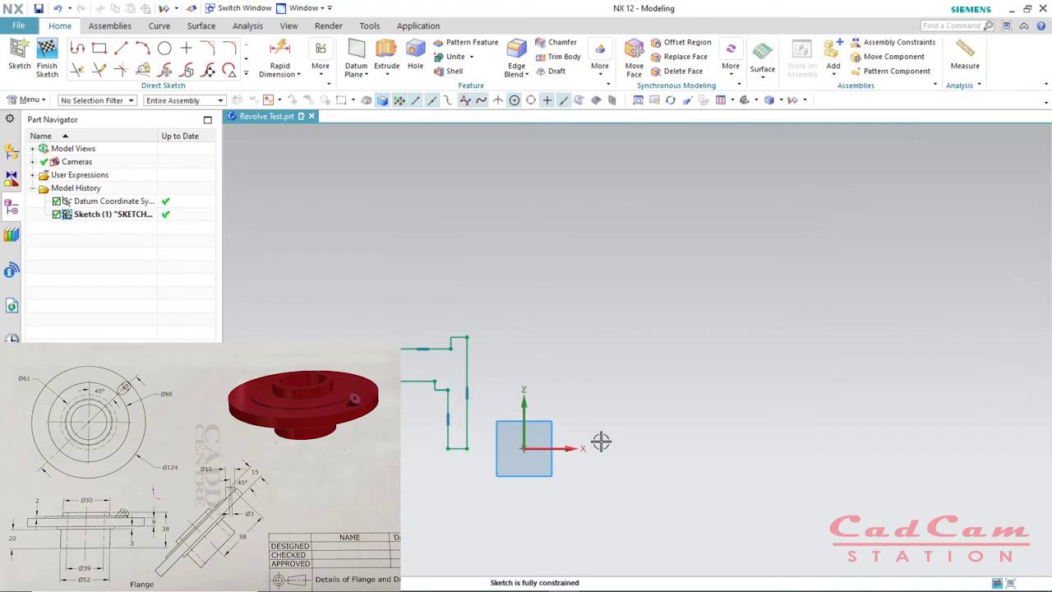
Step: Finish the fully constrained flange profile sketch and leave it unselected
{"action": "mouse_move", "coordinate": [594, 425]}
{"action": "middle_mouse_down"}
{"action": "mouse_move", "coordinate": [595, 387]}
{"action": "mouse_move", "coordinate": [571, 409]}
{"action": "mouse_move", "coordinate": [540, 402]}
{"action": "mouse_move", "coordinate": [603, 397]}
{"action": "mouse_move", "coordinate": [543, 402]}
{"action": "mouse_move", "coordinate": [593, 400]}
{"action": "mouse_move", "coordinate": [547, 394]}
{"action": "mouse_move", "coordinate": [568, 399]}
{"action": "mouse_move", "coordinate": [536, 432]}
{"action": "mouse_move", "coordinate": [567, 423]}
{"action": "mouse_move", "coordinate": [589, 403]}
{"action": "mouse_move", "coordinate": [520, 423]}
{"action": "middle_mouse_up"}
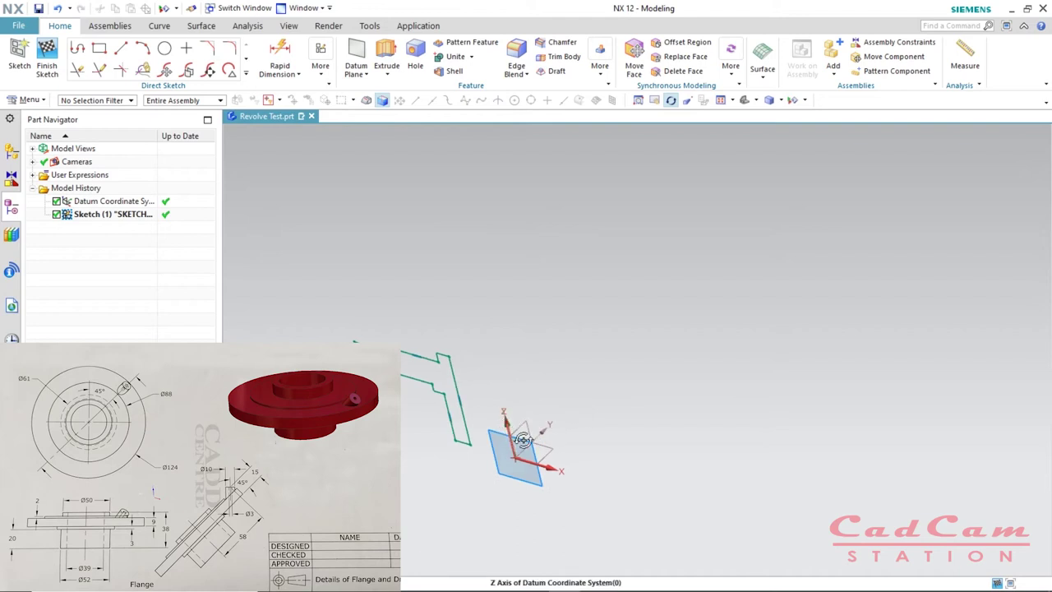
{"action": "middle_click_drag", "start_coordinate": [556, 380], "coordinate": [562, 414]}
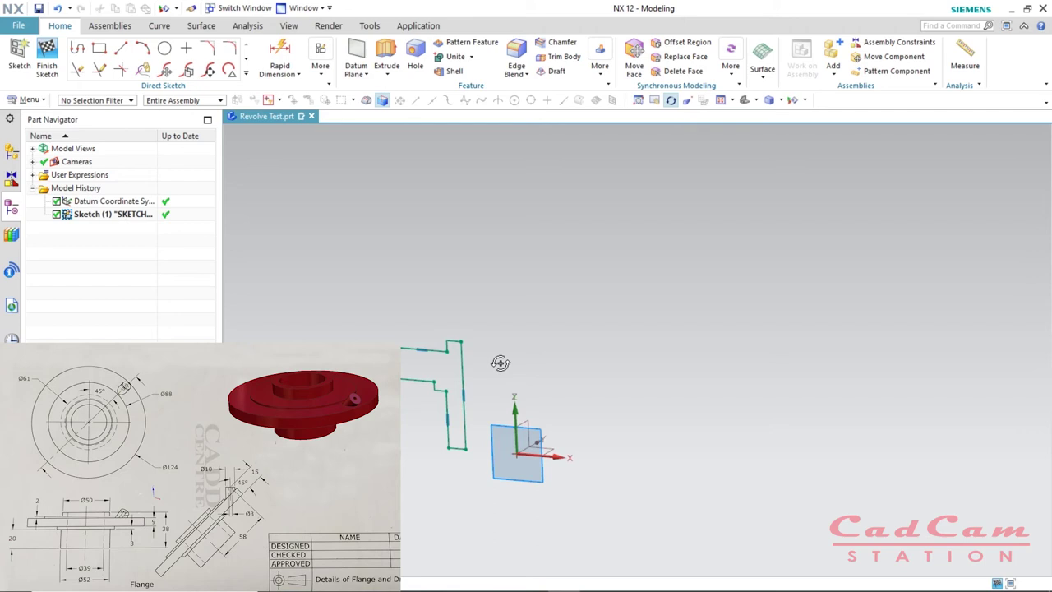
{"action": "key", "text": "ctrl+q"}
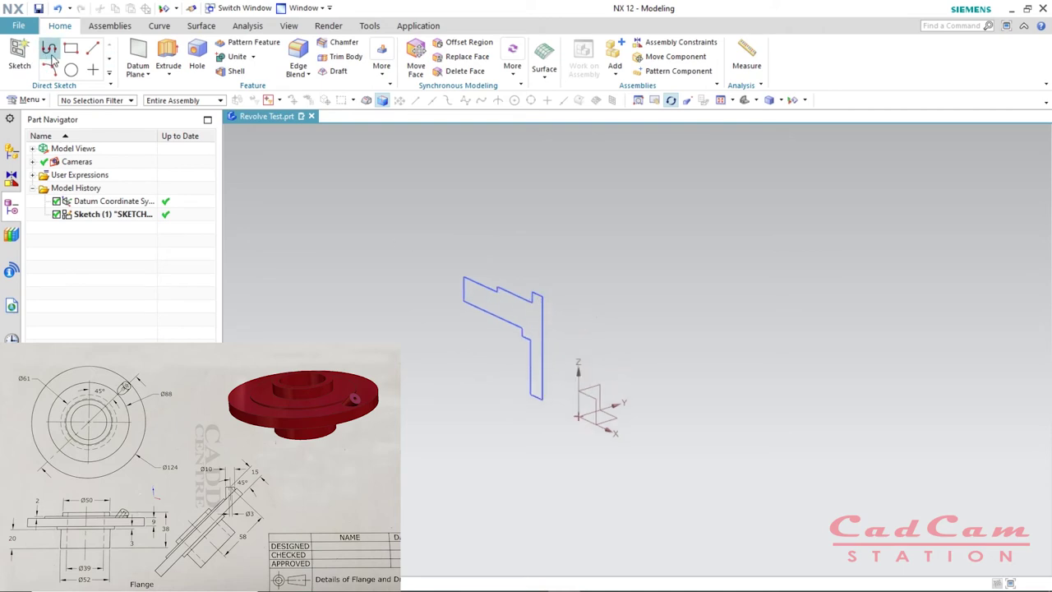
{"action": "left_click", "coordinate": [543, 329]}
{"action": "key", "text": "Escape"}
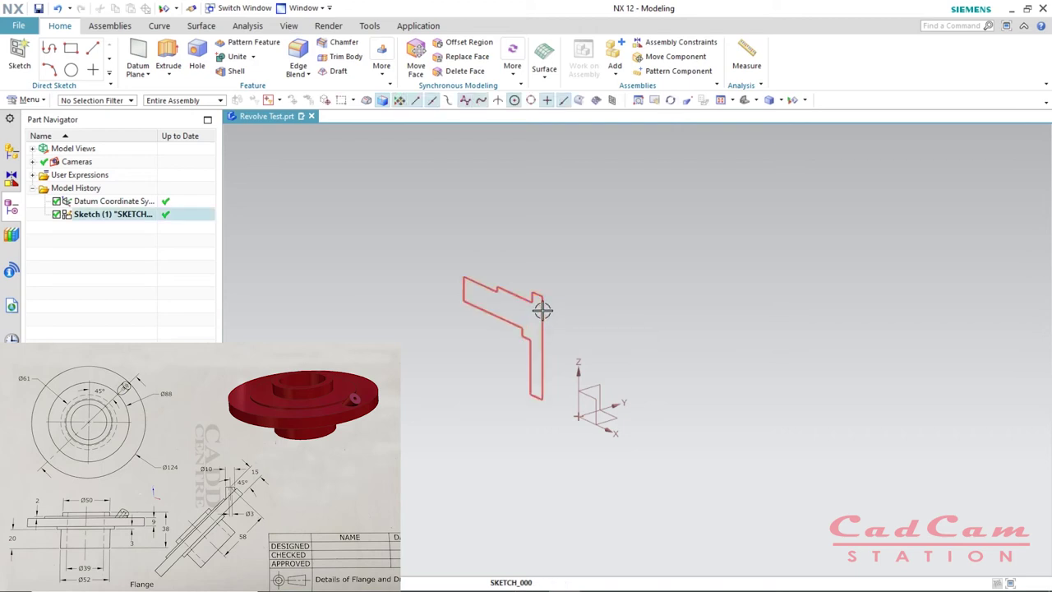
Step: Reopen the profile sketch to check its closed outline, and exit it again
{"action": "left_click", "coordinate": [540, 305]}
{"action": "key", "text": "Home"}
{"action": "double_click", "coordinate": [547, 285]}
{"action": "scroll", "coordinate": [728, 324], "scroll_direction": "down", "scroll_amount": 4}
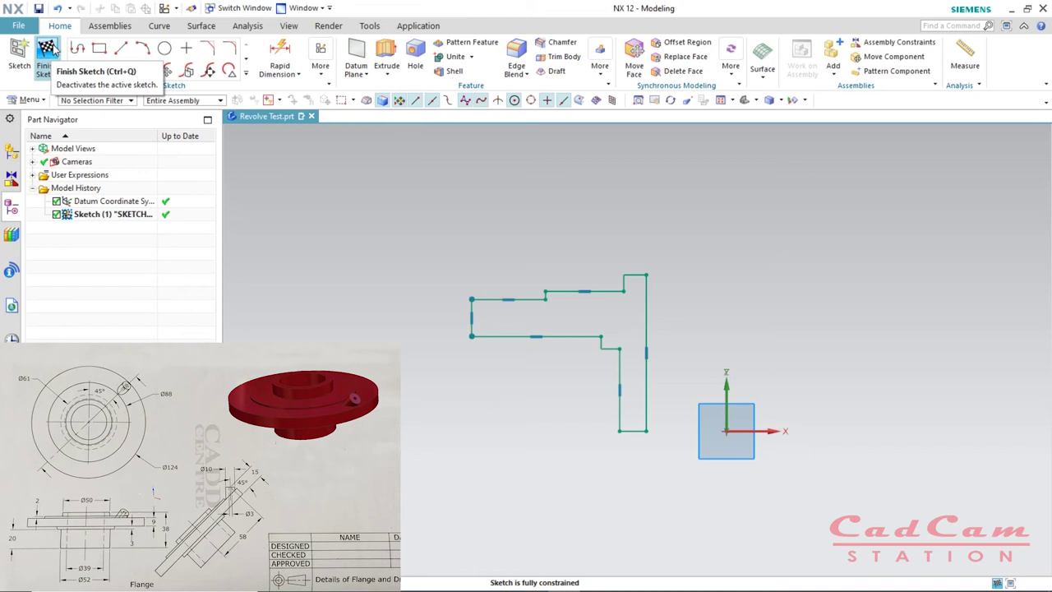
{"action": "left_click", "coordinate": [47, 50]}
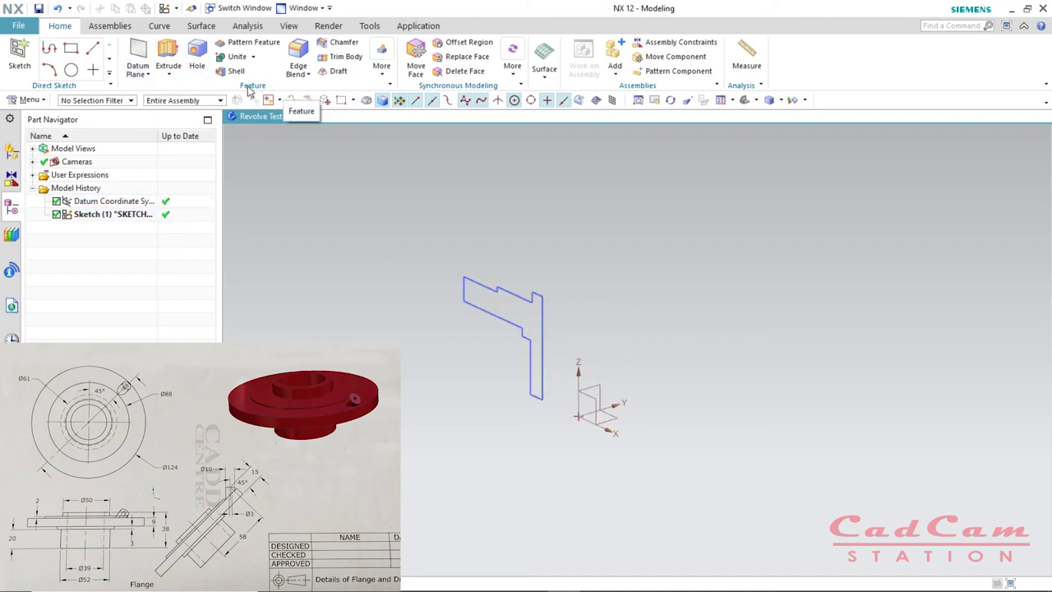
Step: Revolve the closed profile from 0° to 360° about the datum Z axis to create the flange body
{"action": "left_click", "coordinate": [169, 76]}
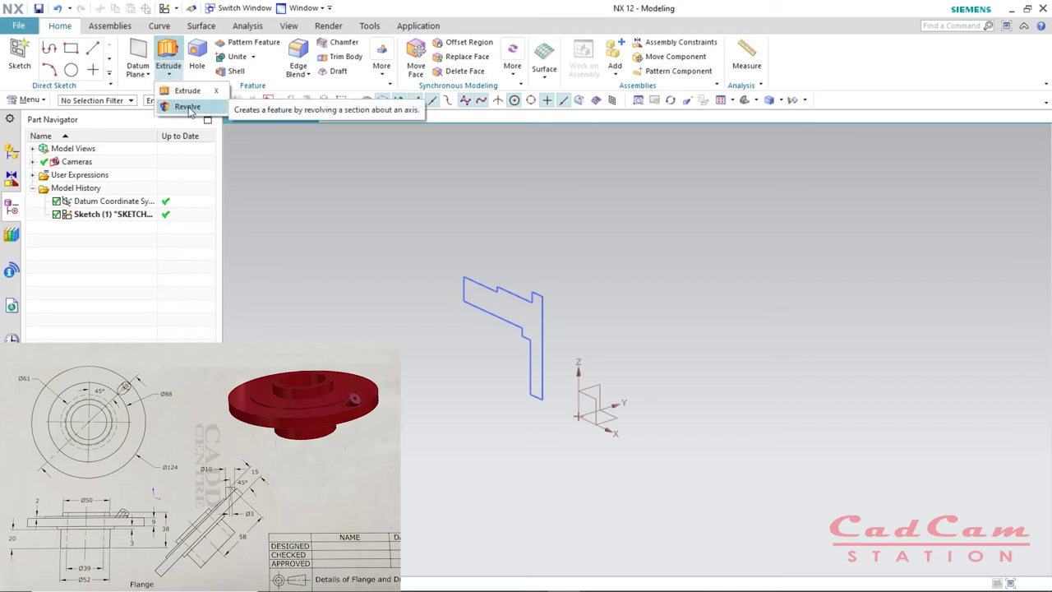
{"action": "left_click", "coordinate": [188, 107]}
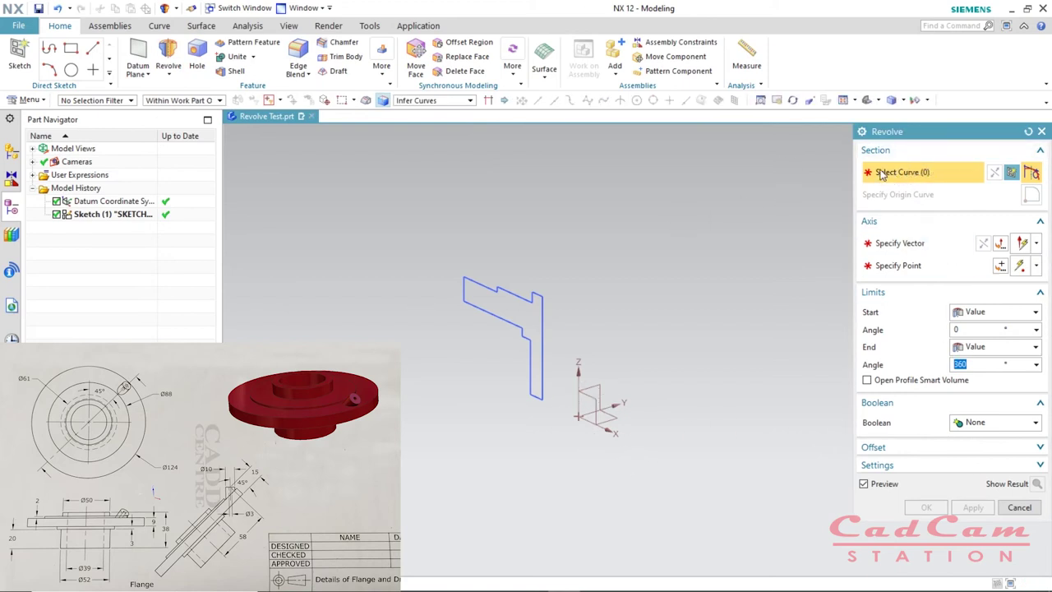
{"action": "left_click", "coordinate": [544, 311]}
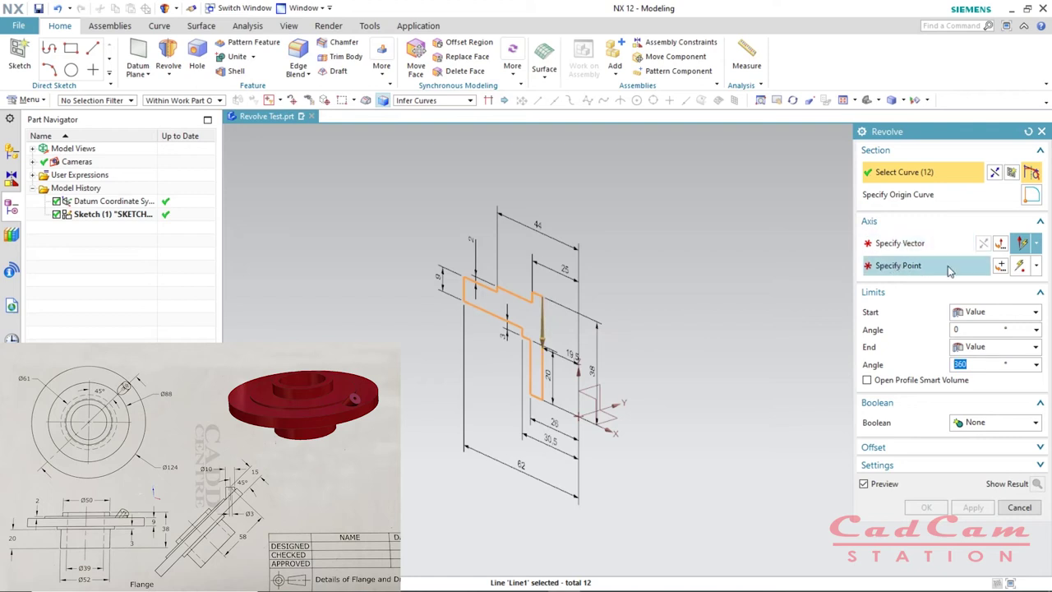
{"action": "left_click", "coordinate": [921, 244]}
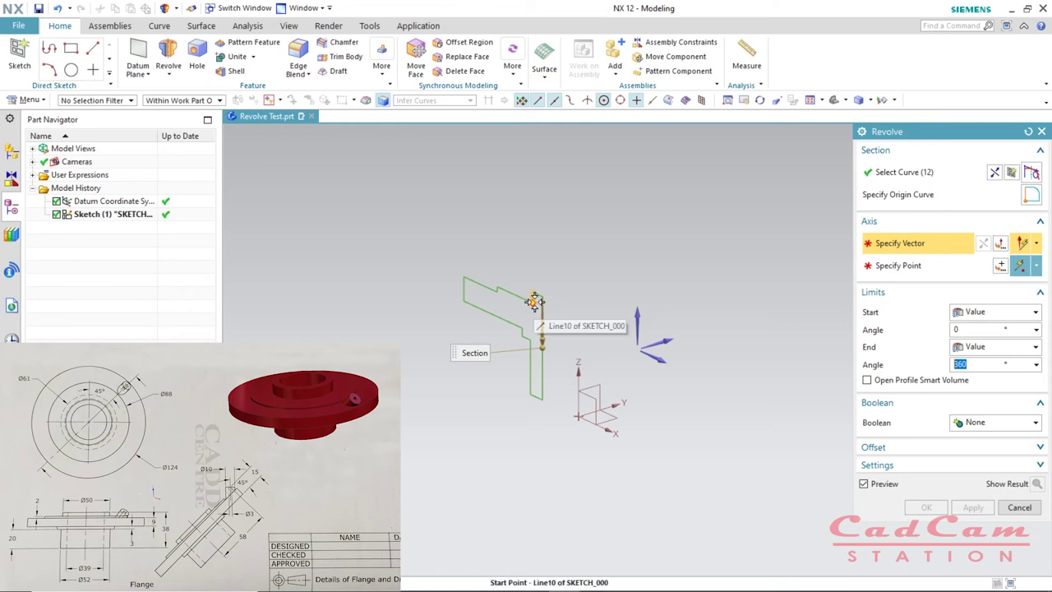
{"action": "left_click", "coordinate": [579, 373]}
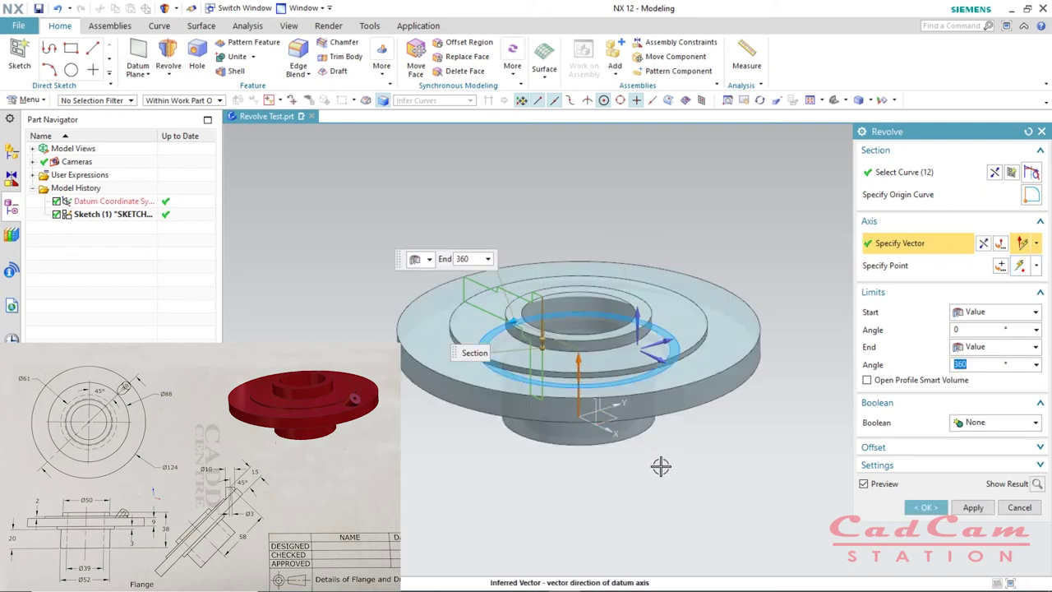
{"action": "left_click", "coordinate": [927, 507]}
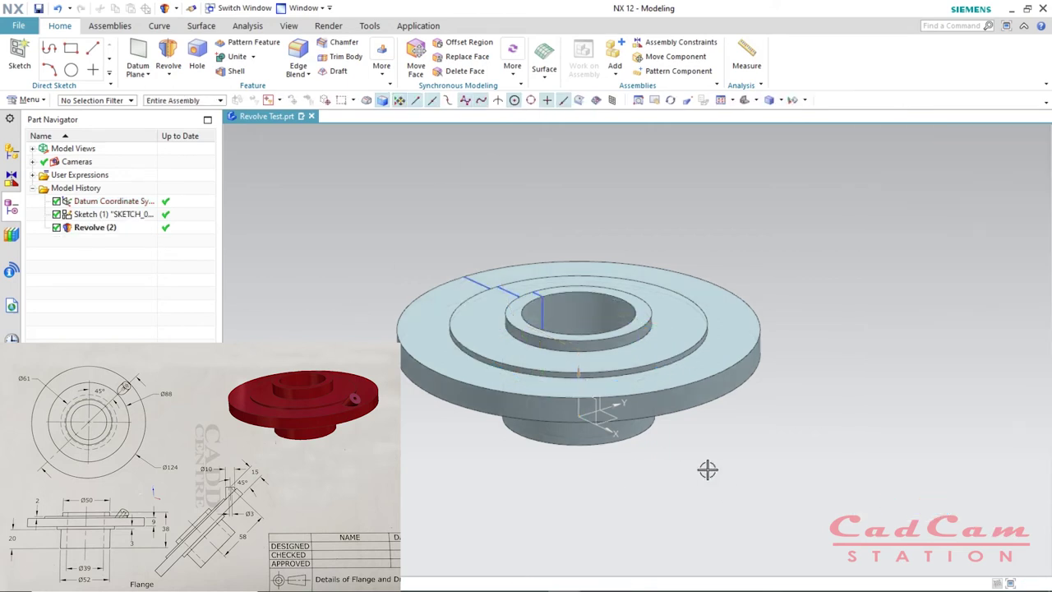
Step: Start a new sketch on the XZ plane of the datum coordinate system, using the work part origin
{"action": "middle_click_drag", "start_coordinate": [682, 443], "coordinate": [724, 426]}
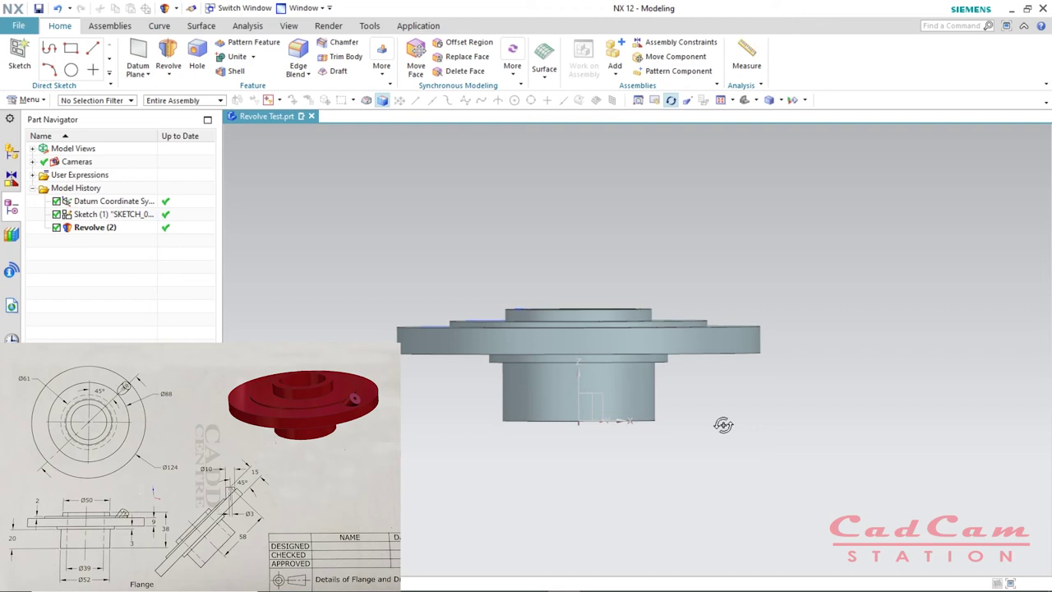
{"action": "middle_click_drag", "start_coordinate": [806, 395], "coordinate": [814, 416]}
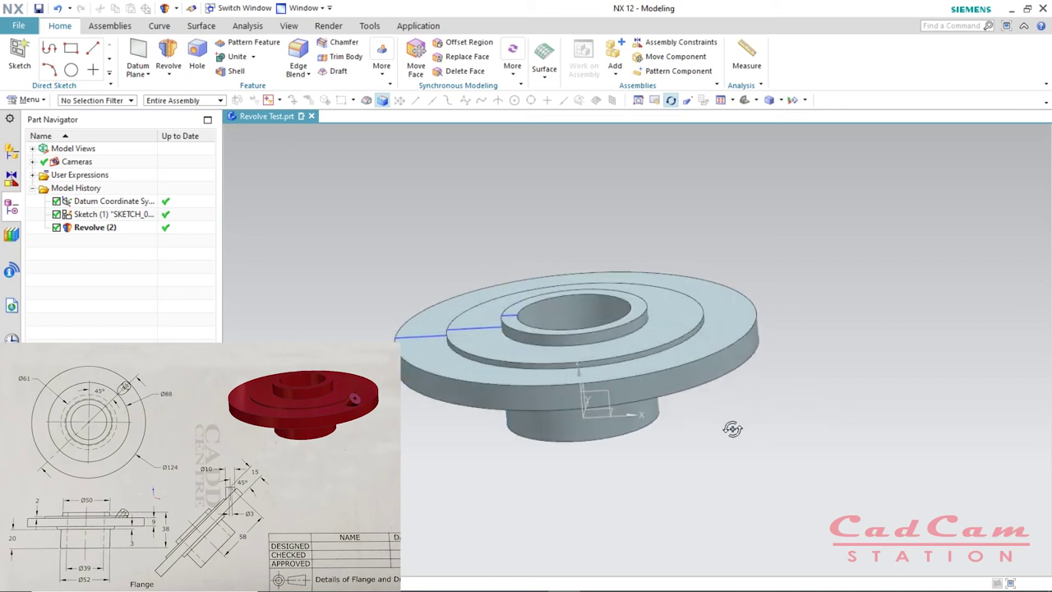
{"action": "middle_click_drag", "start_coordinate": [731, 432], "coordinate": [701, 433]}
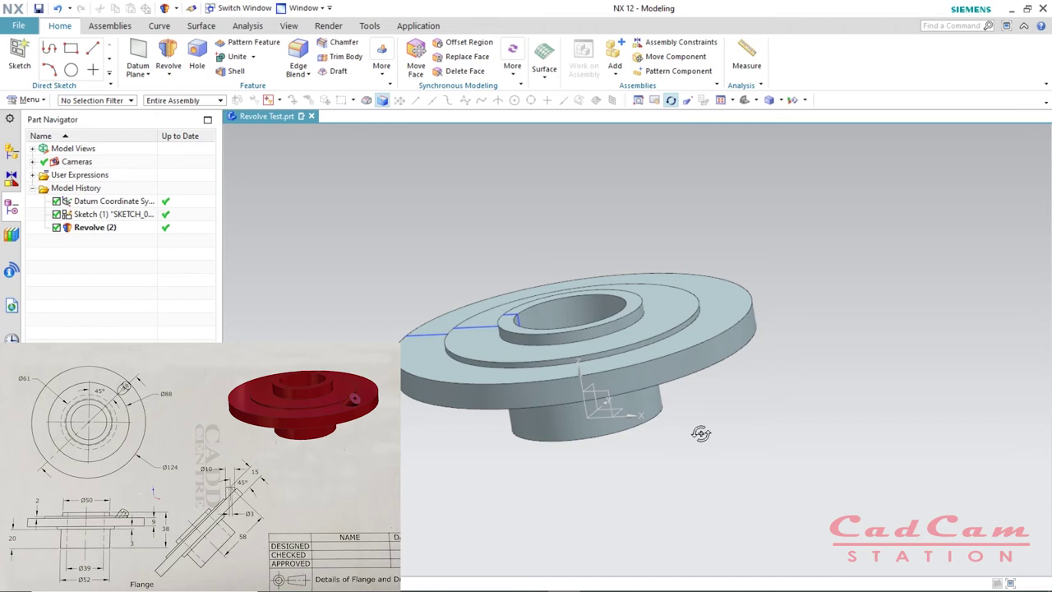
{"action": "left_click", "coordinate": [19, 53]}
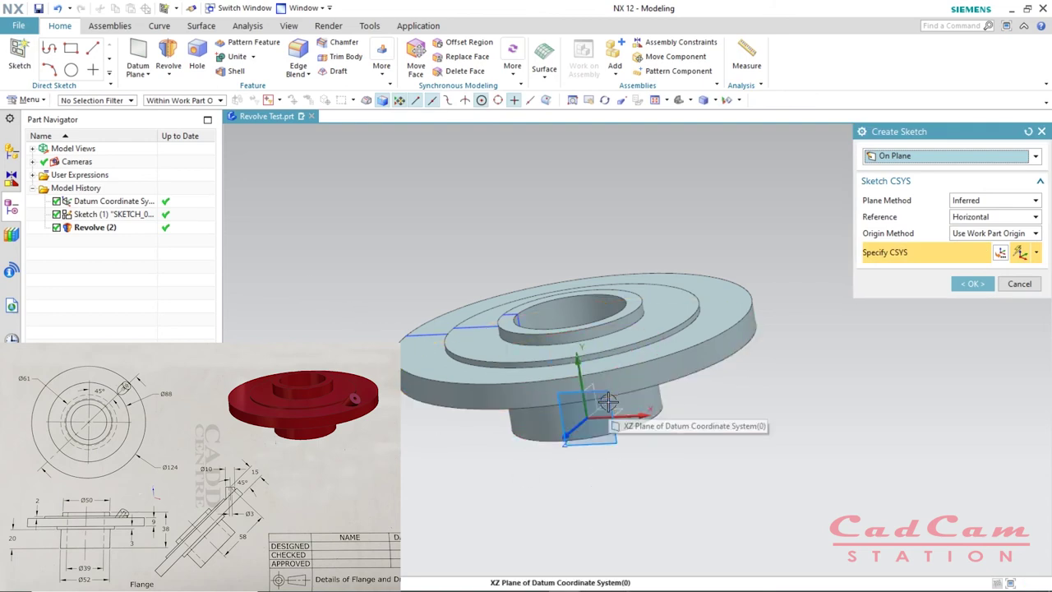
{"action": "left_click", "coordinate": [608, 407]}
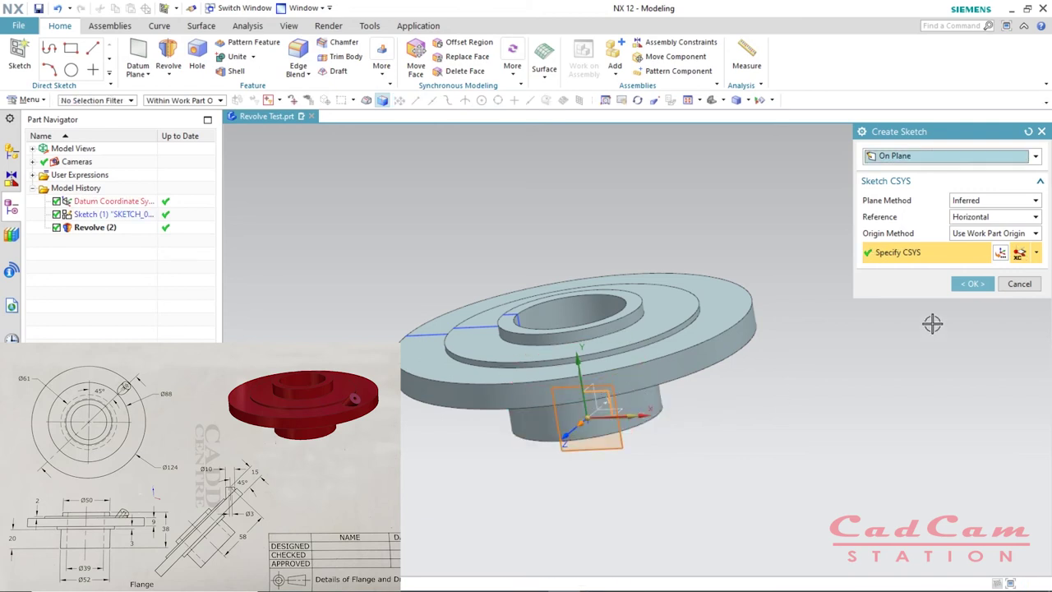
{"action": "middle_click_drag", "start_coordinate": [822, 416], "coordinate": [794, 398]}
{"action": "left_click", "coordinate": [972, 284]}
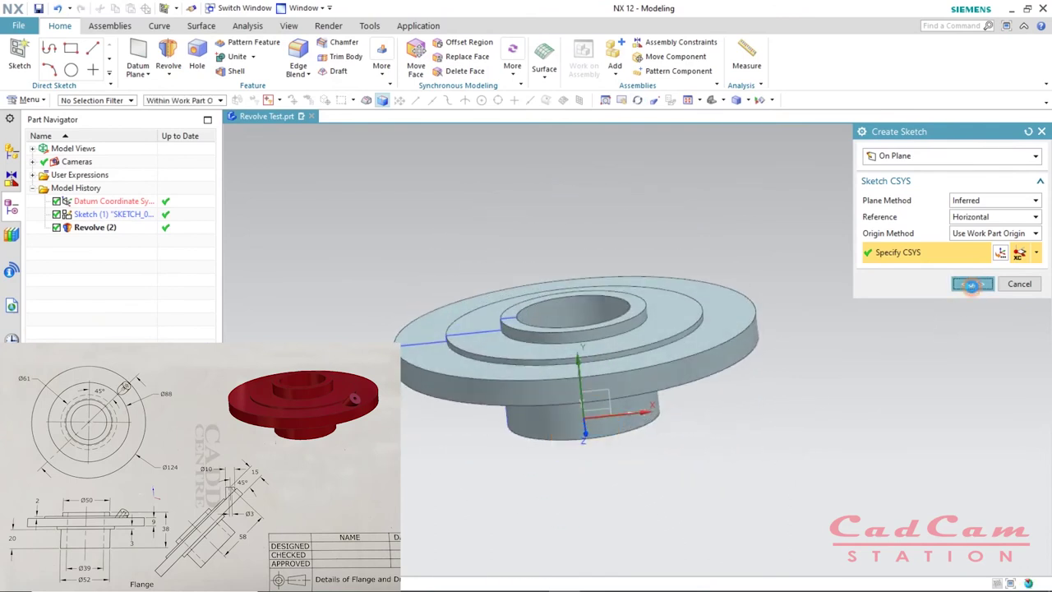
{"action": "scroll", "coordinate": [765, 277], "scroll_direction": "up", "scroll_amount": 2}
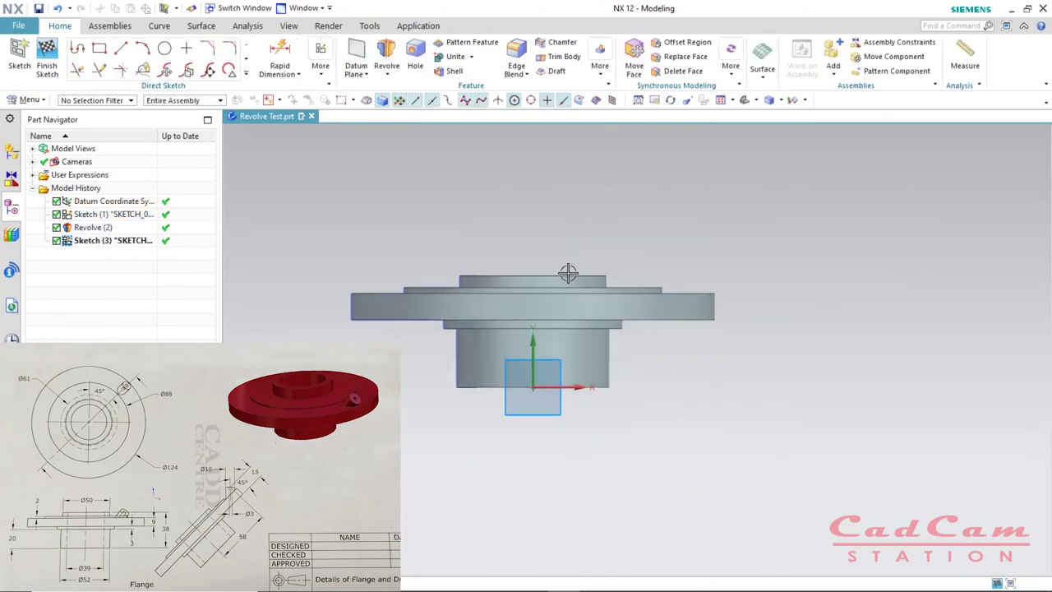
{"action": "scroll", "coordinate": [722, 278], "scroll_direction": "up", "scroll_amount": 1}
{"action": "scroll", "coordinate": [456, 288], "scroll_direction": "down", "scroll_amount": 1}
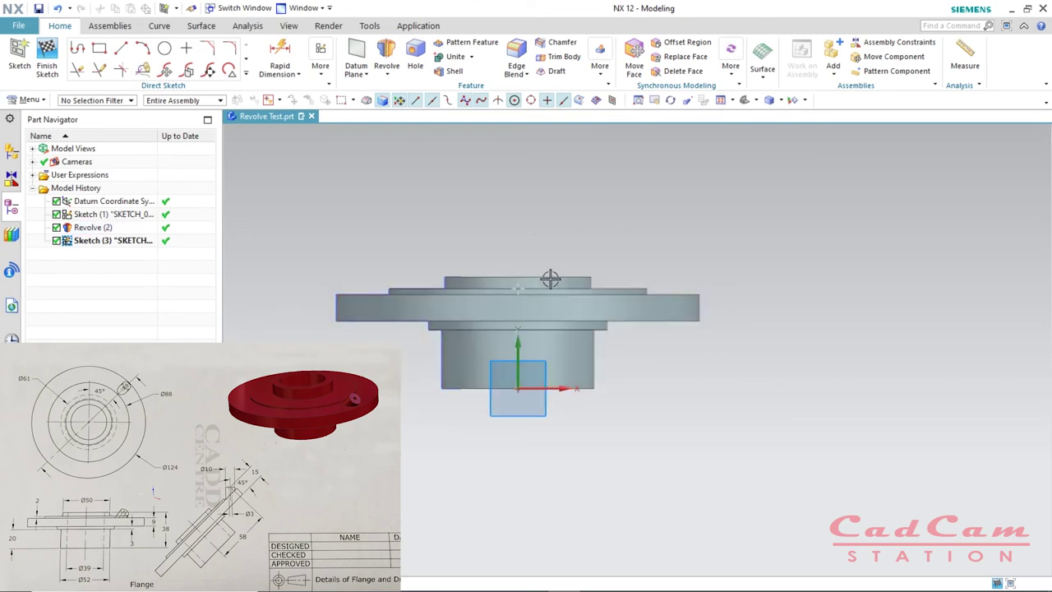
{"action": "left_click", "coordinate": [121, 51]}
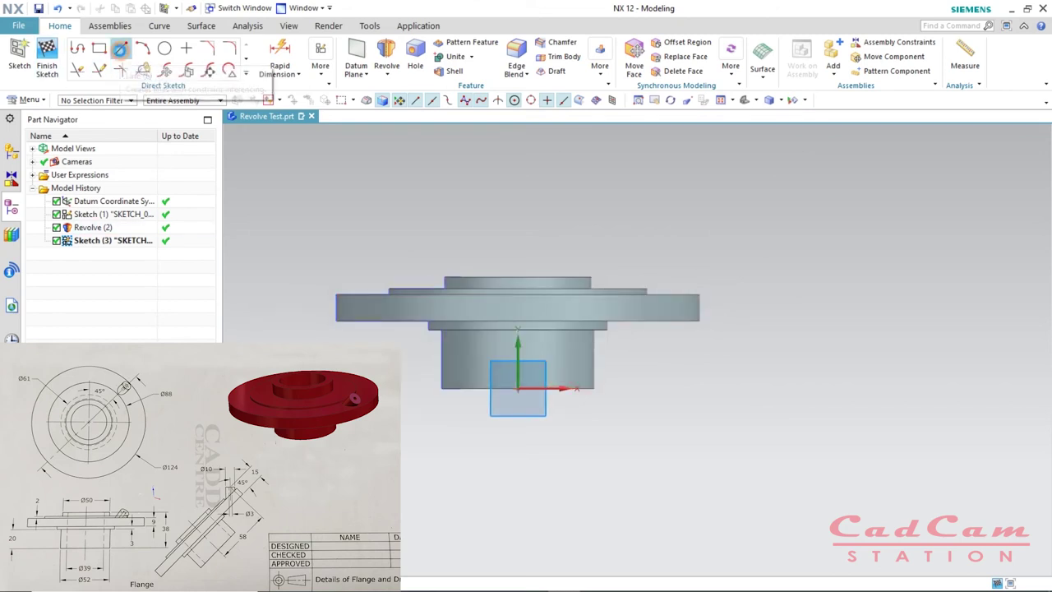
{"action": "left_click", "coordinate": [649, 311]}
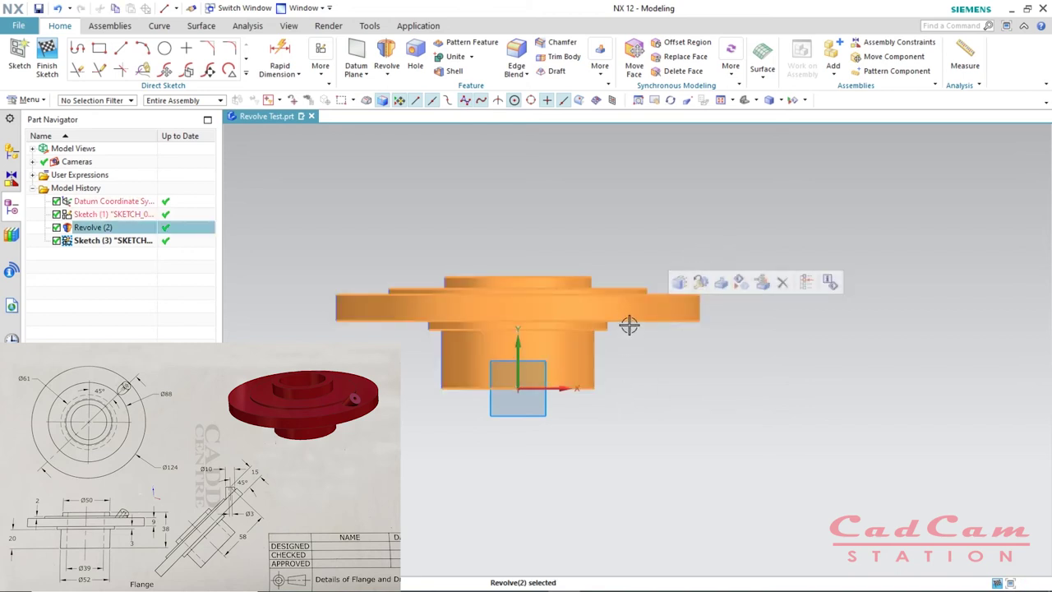
{"action": "key", "text": "Escape"}
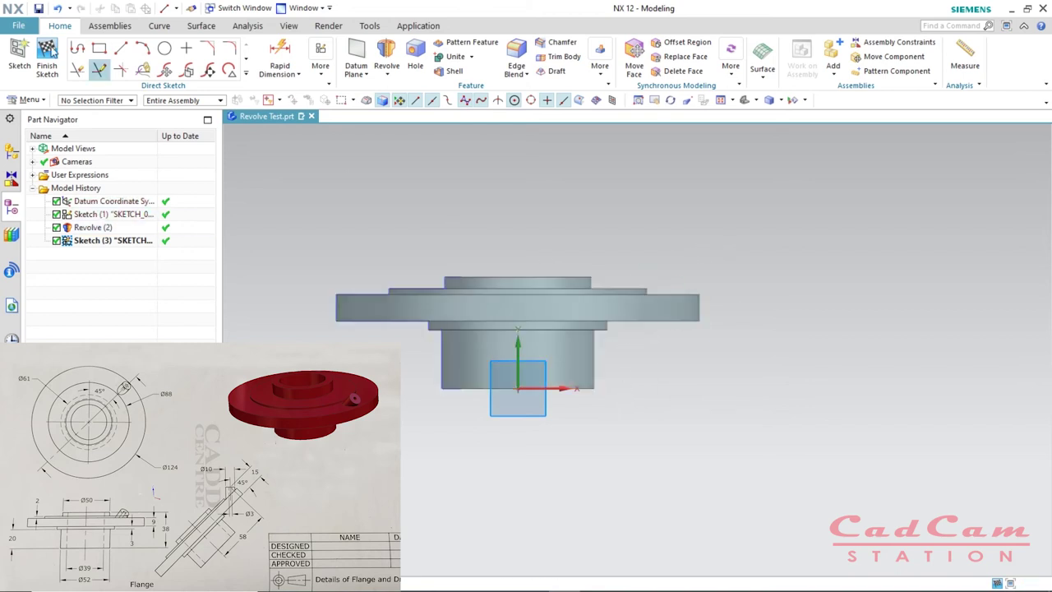
Step: Sketch a slanted line about 33 mm long at about 44°, rising from inside the flange disc on its +X side
{"action": "left_click", "coordinate": [121, 51]}
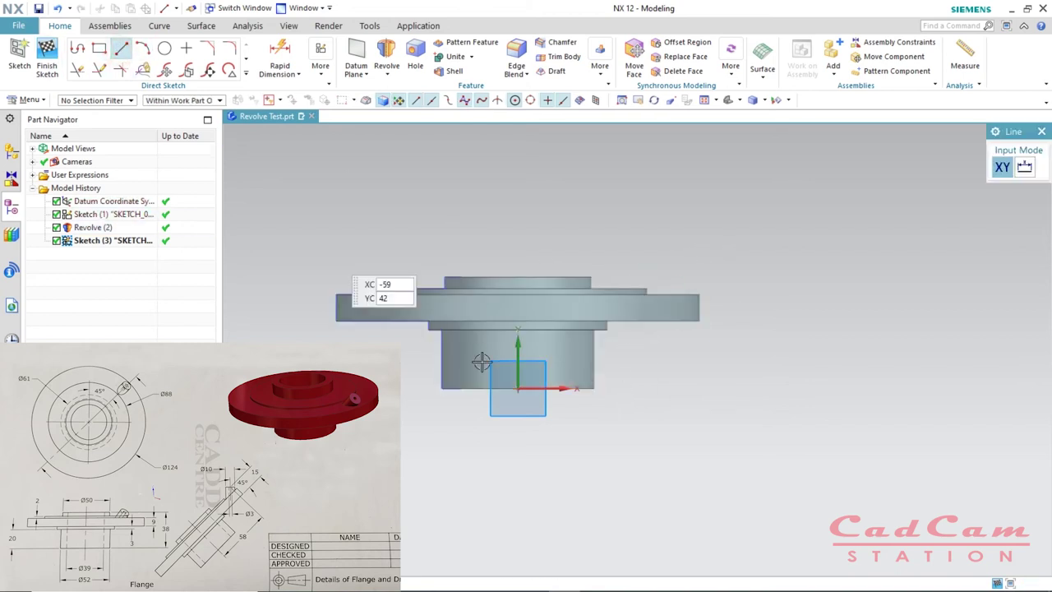
{"action": "left_click", "coordinate": [640, 310]}
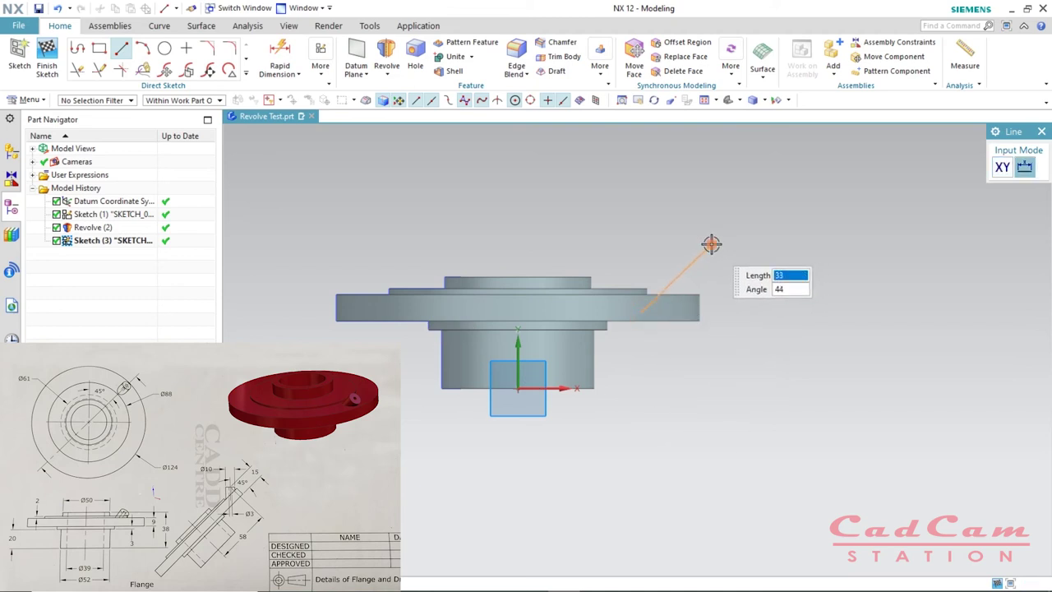
{"action": "left_click", "coordinate": [710, 245]}
{"action": "key", "text": "Escape"}
Step: Reposition the slanted line's angle dimension farther out and set the angle to 45°
{"action": "mouse_move", "coordinate": [680, 366]}
{"action": "left_mouse_down"}
{"action": "mouse_move", "coordinate": [747, 336]}
{"action": "mouse_move", "coordinate": [722, 343]}
{"action": "left_mouse_up"}
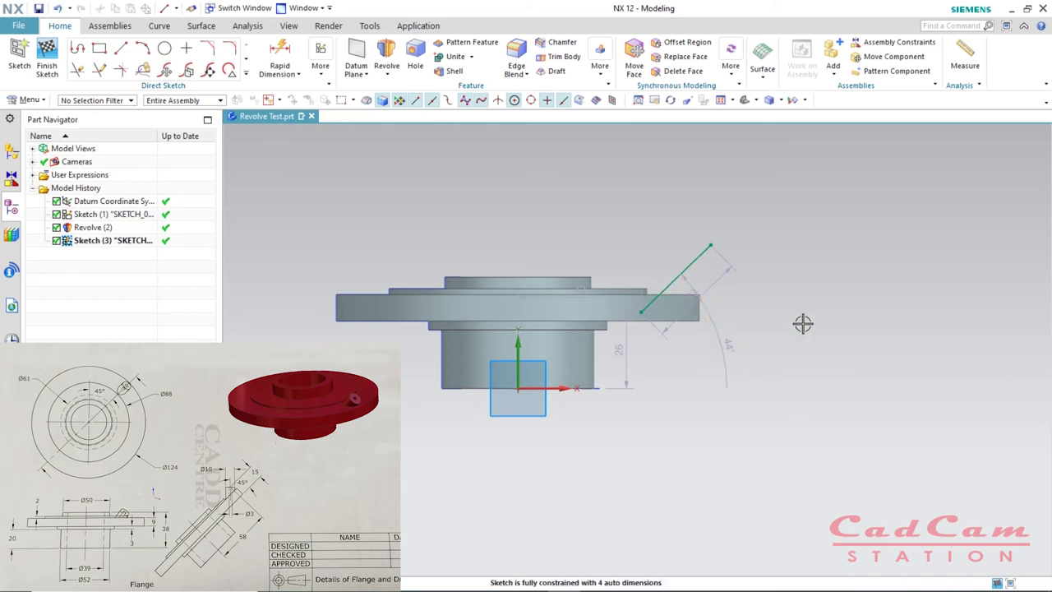
{"action": "left_click", "coordinate": [738, 346]}
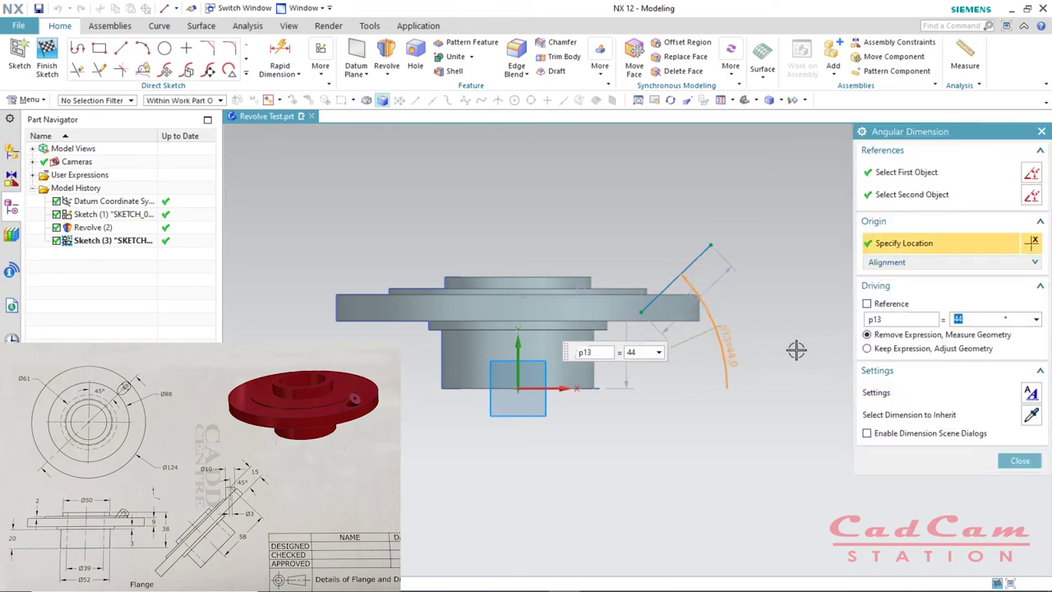
{"action": "type", "text": "45"}
{"action": "key", "text": "Return"}
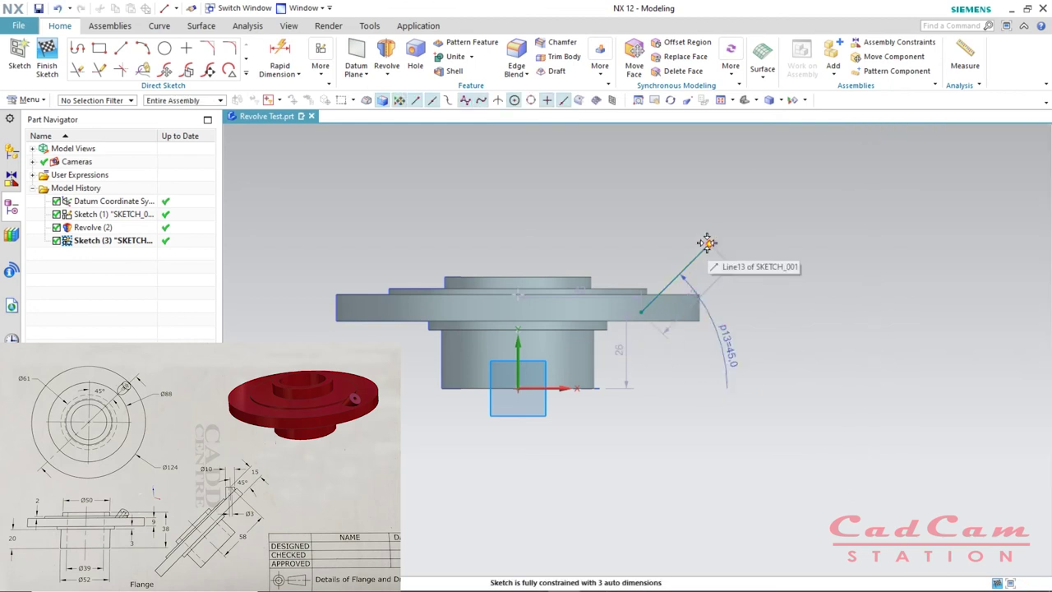
Step: Shorten the slanted line by moving its upper endpoint down along its direction to just above the flange disc
{"action": "left_click_drag", "start_coordinate": [708, 243], "coordinate": [702, 258]}
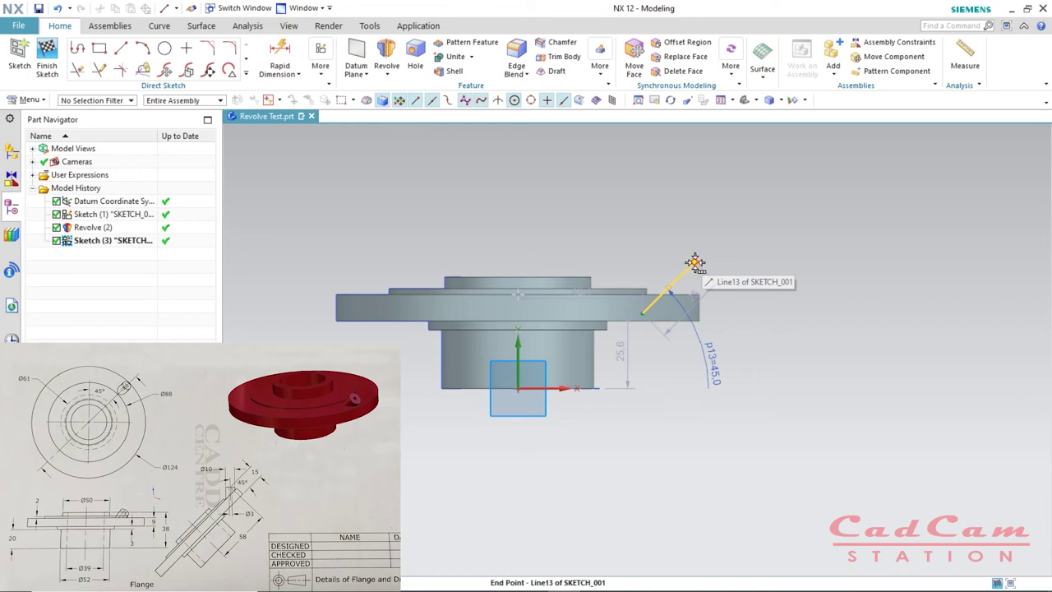
{"action": "mouse_move", "coordinate": [696, 262]}
{"action": "left_mouse_down"}
{"action": "mouse_move", "coordinate": [676, 282]}
{"action": "mouse_move", "coordinate": [666, 278]}
{"action": "mouse_move", "coordinate": [683, 277]}
{"action": "left_mouse_up"}
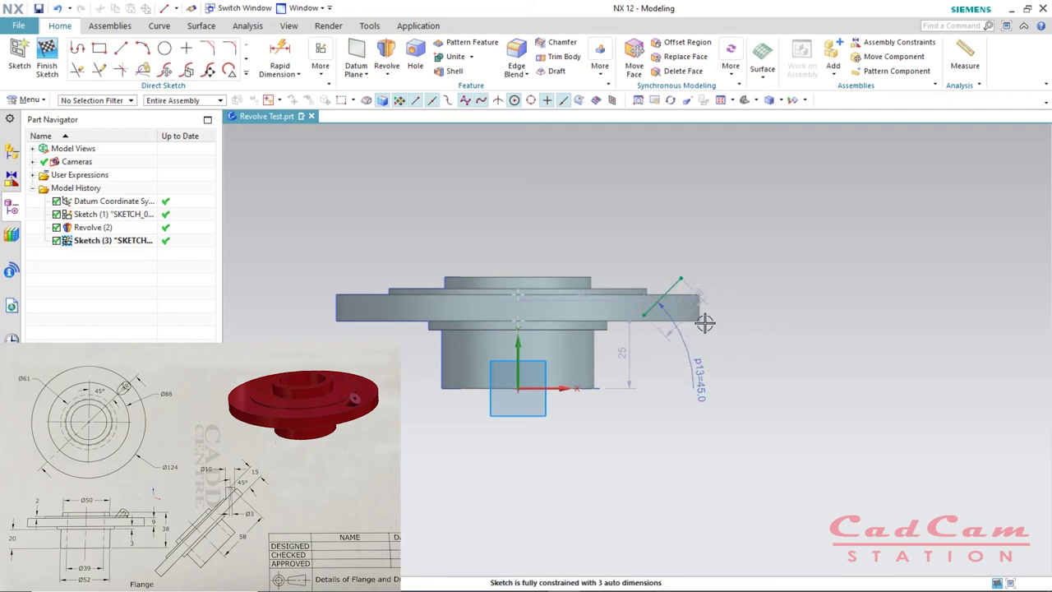
{"action": "mouse_move", "coordinate": [681, 280]}
{"action": "left_mouse_down"}
{"action": "mouse_move", "coordinate": [699, 279]}
{"action": "mouse_move", "coordinate": [683, 276]}
{"action": "left_mouse_up"}
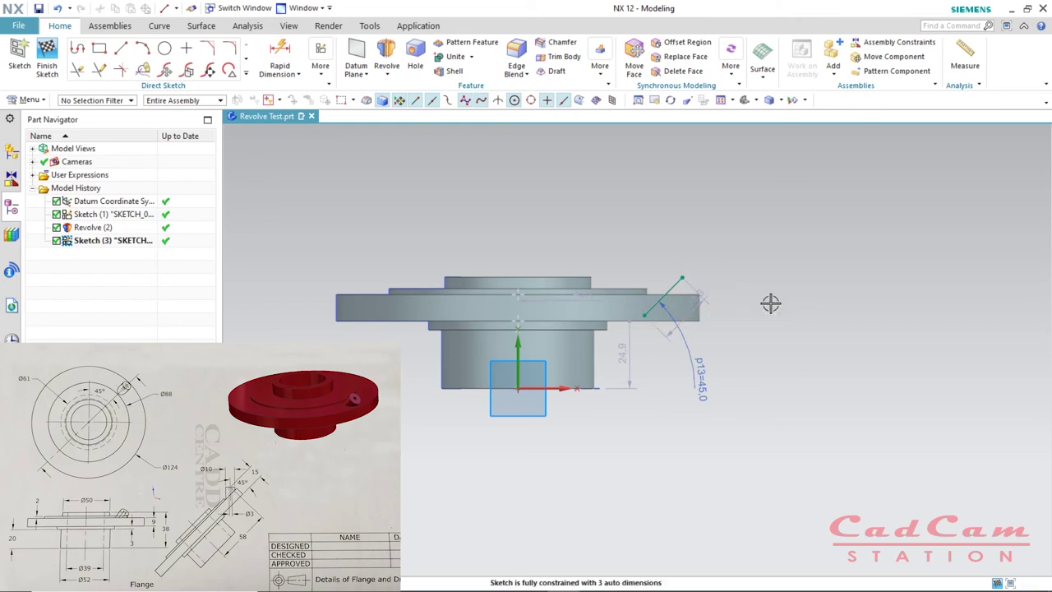
{"action": "key", "text": "d"}
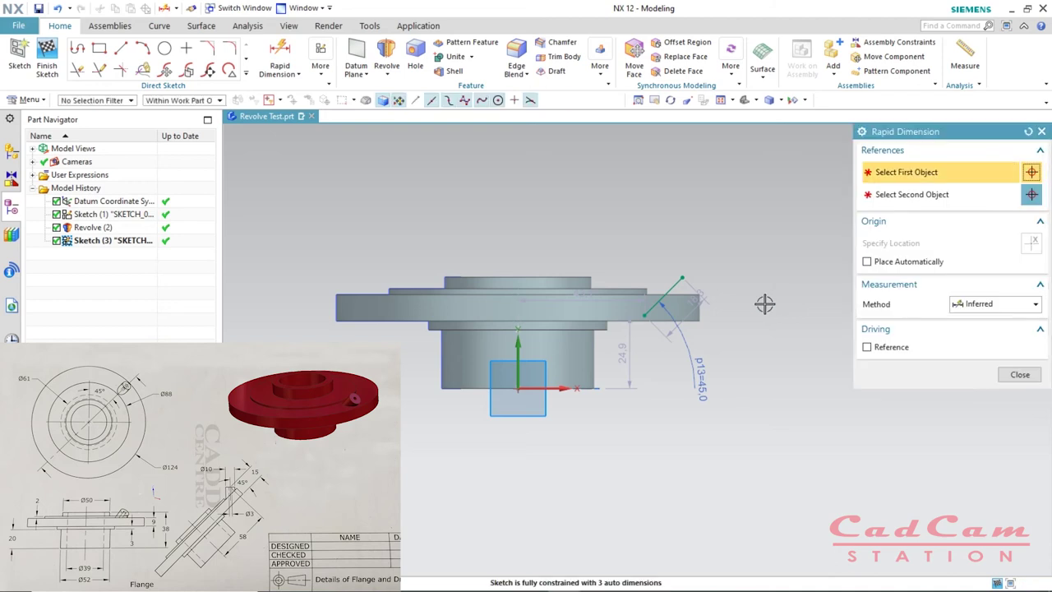
{"action": "left_click", "coordinate": [683, 279]}
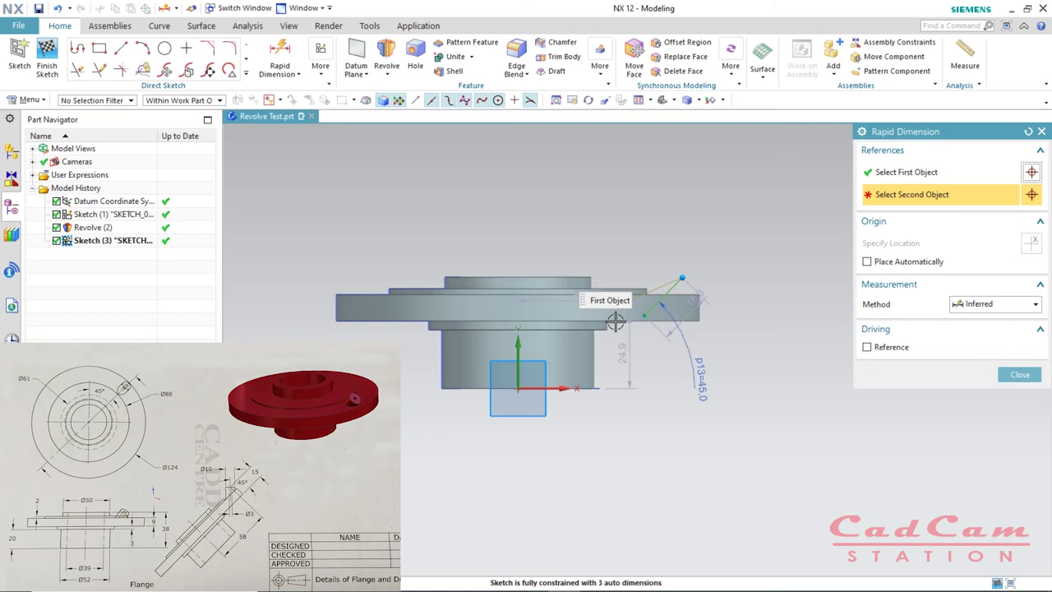
{"action": "scroll", "coordinate": [638, 326], "scroll_direction": "up", "scroll_amount": 3}
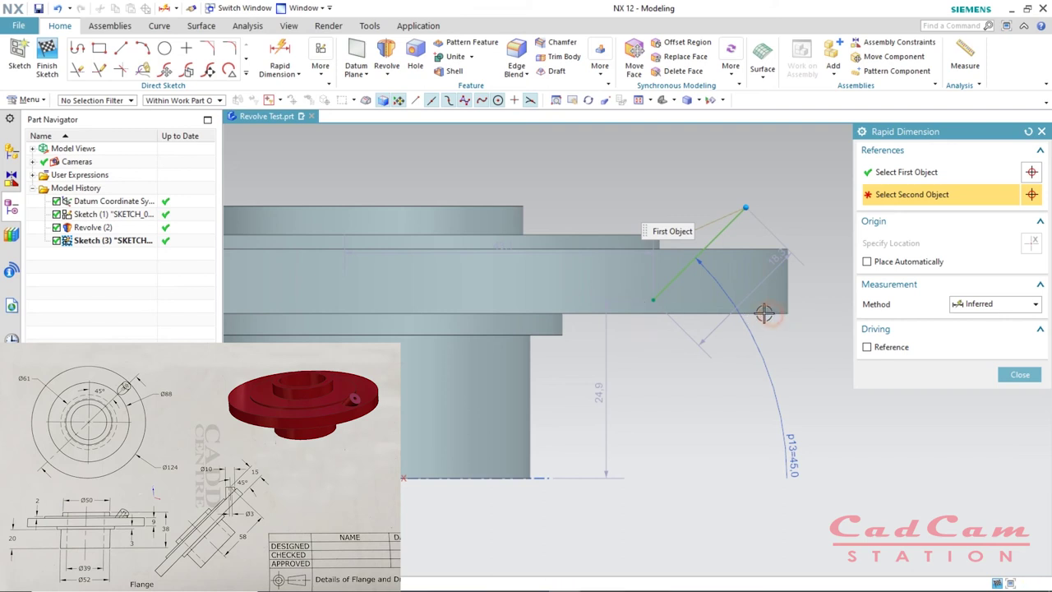
{"action": "scroll", "coordinate": [708, 290], "scroll_direction": "down", "scroll_amount": 2}
{"action": "scroll", "coordinate": [709, 289], "scroll_direction": "down", "scroll_amount": 1}
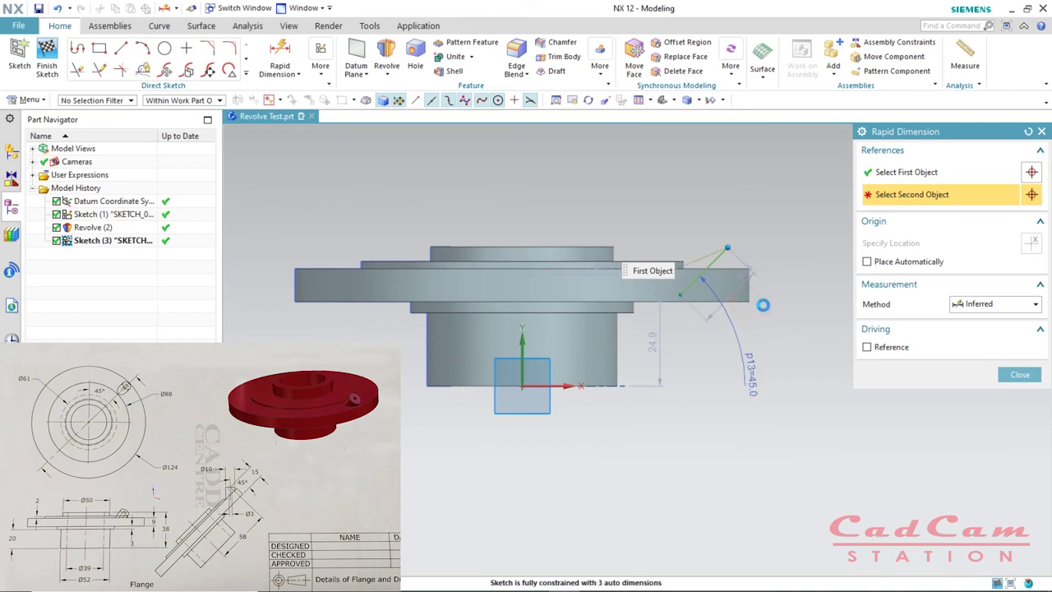
{"action": "key", "text": "Escape"}
Step: Dimension the height of the slanted line's upper endpoint above the flange disc's underside and set it to 15 mm
{"action": "key", "text": "d"}
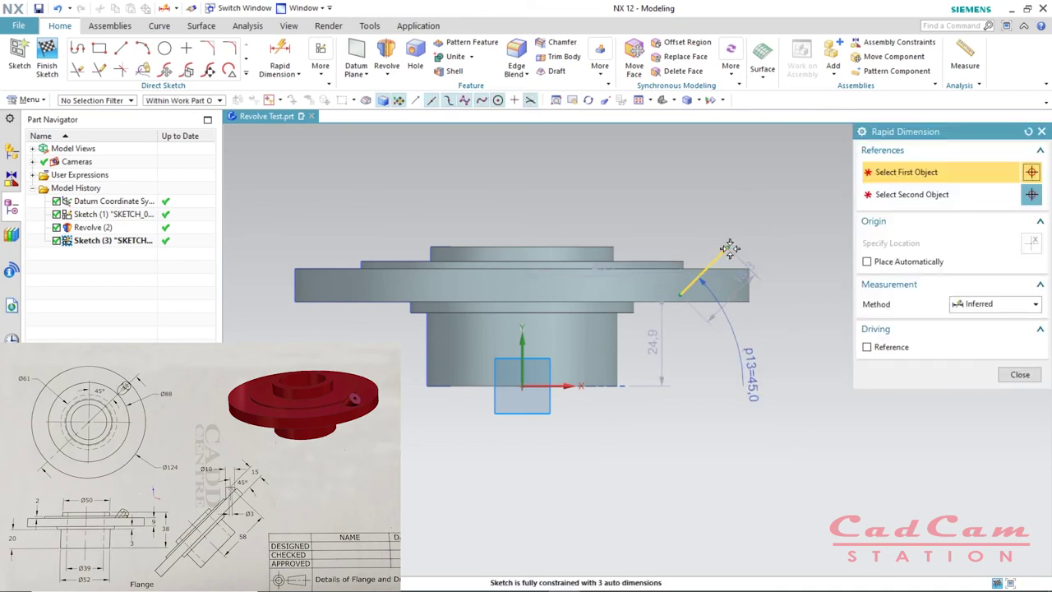
{"action": "left_click", "coordinate": [728, 248]}
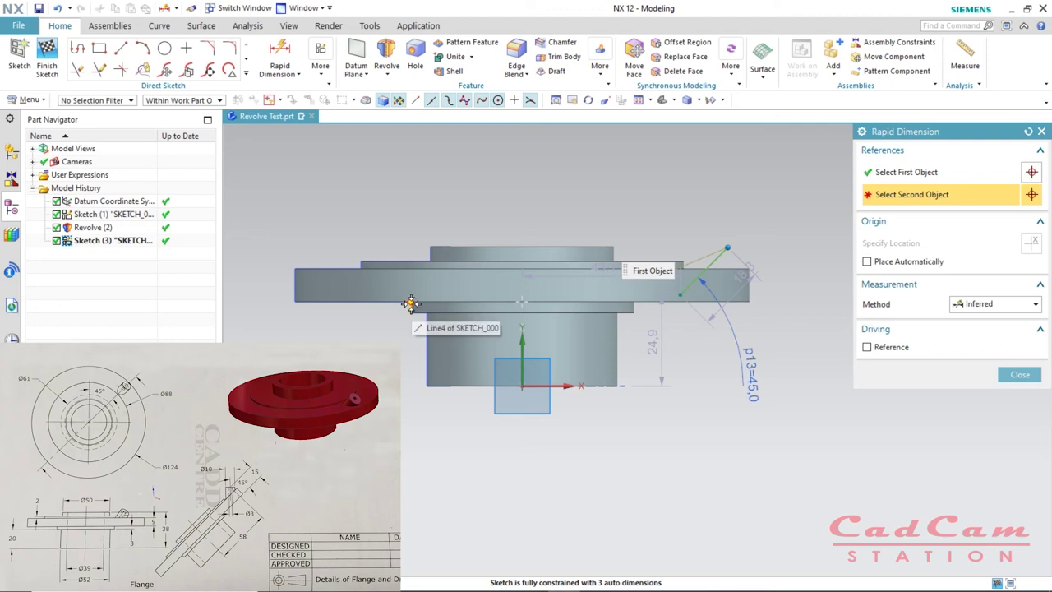
{"action": "left_click", "coordinate": [411, 304]}
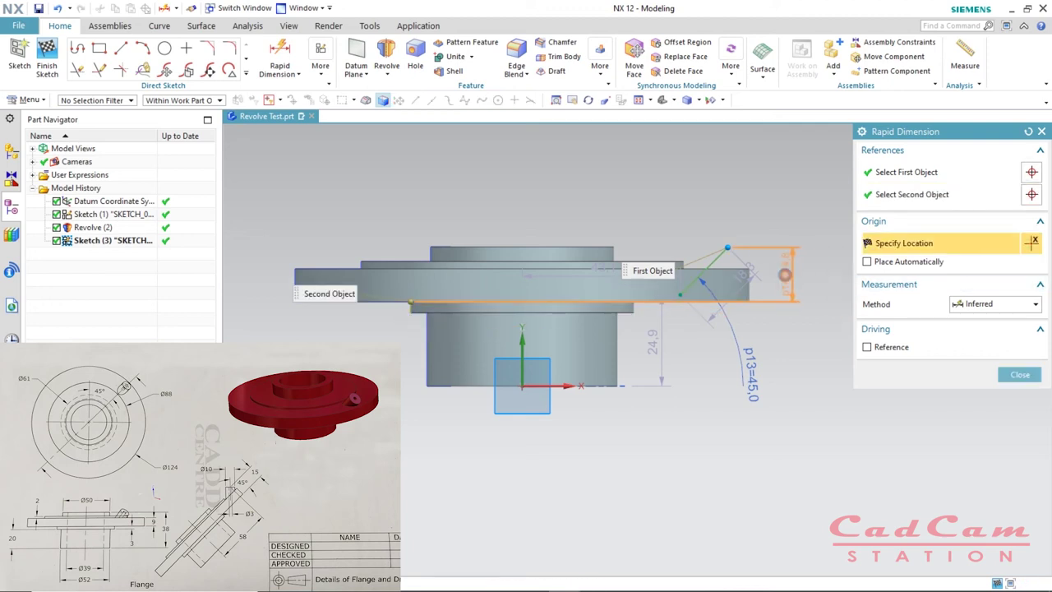
{"action": "left_click", "coordinate": [785, 275]}
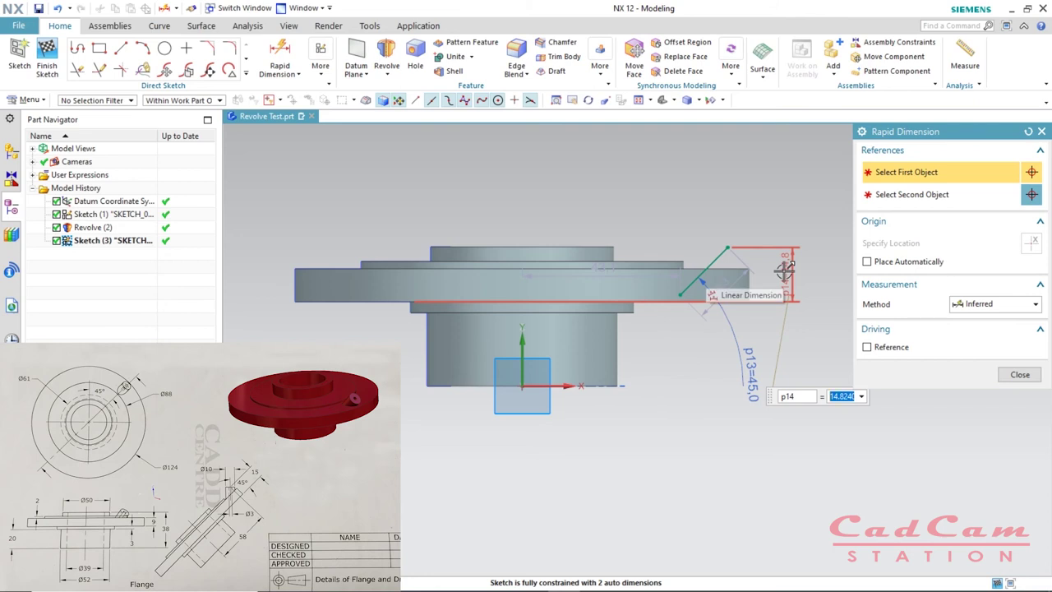
{"action": "type", "text": "15"}
{"action": "key", "text": "Return"}
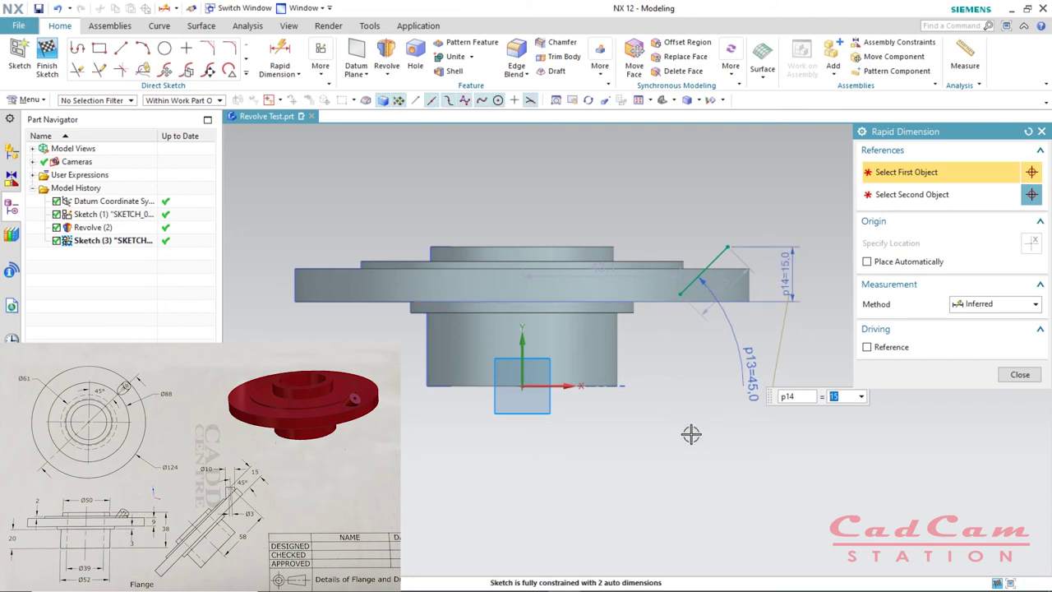
{"action": "middle_click", "coordinate": [690, 434]}
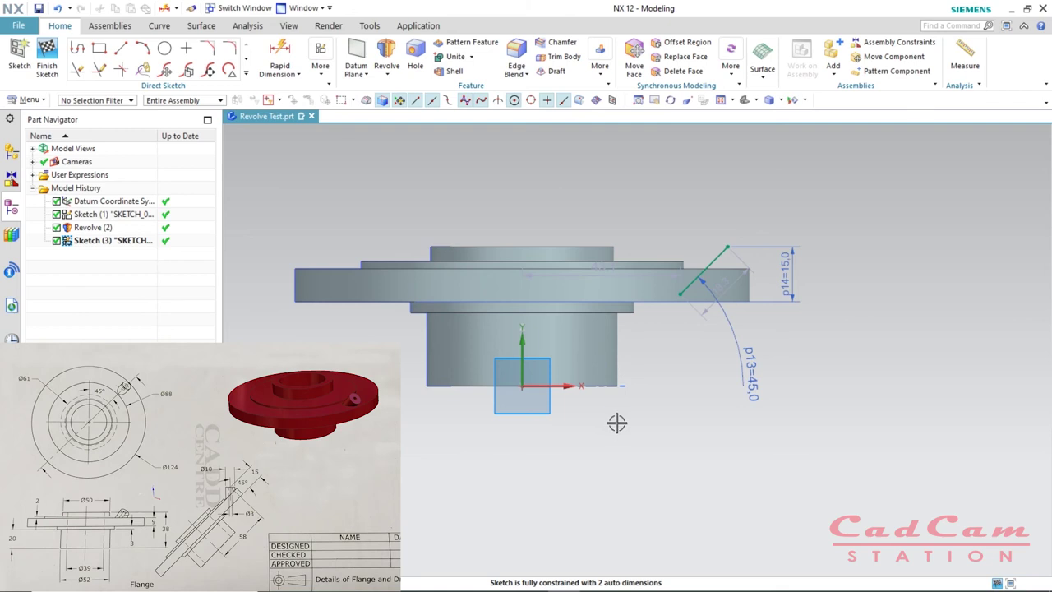
Step: Dimension the horizontal distance from the sketch origin to the slanted line's upper endpoint as 58 mm and finish the sketch
{"action": "key", "text": "d"}
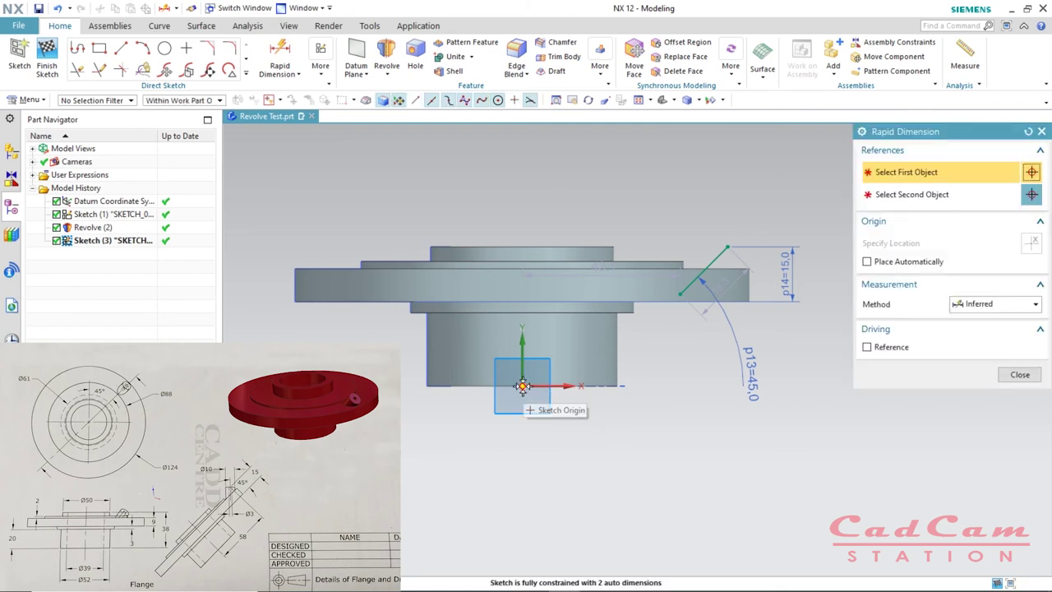
{"action": "left_click", "coordinate": [522, 385]}
{"action": "left_click", "coordinate": [728, 245]}
{"action": "left_click", "coordinate": [641, 188]}
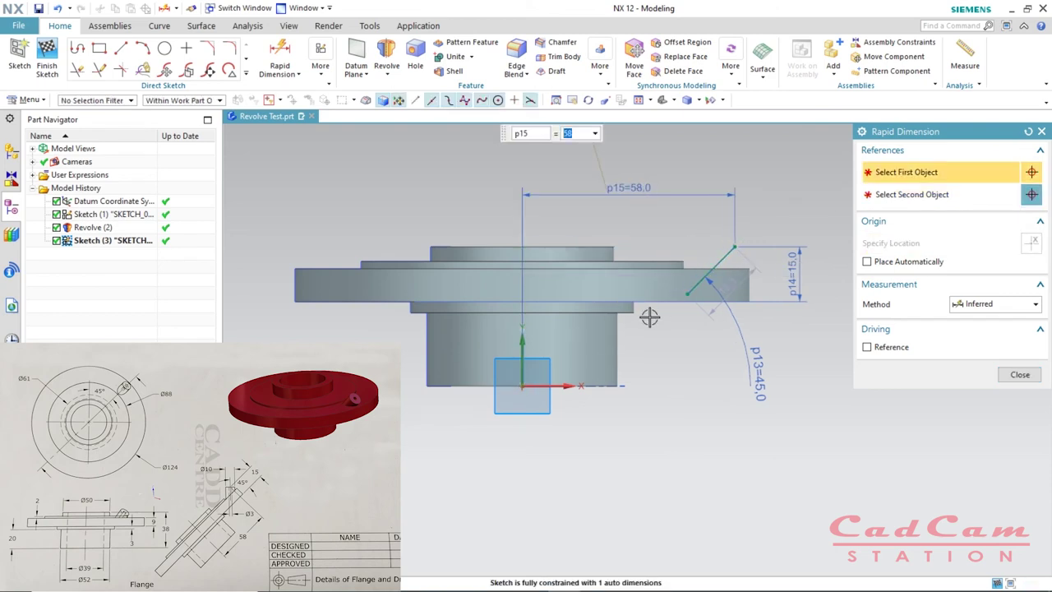
{"action": "key", "text": "Escape"}
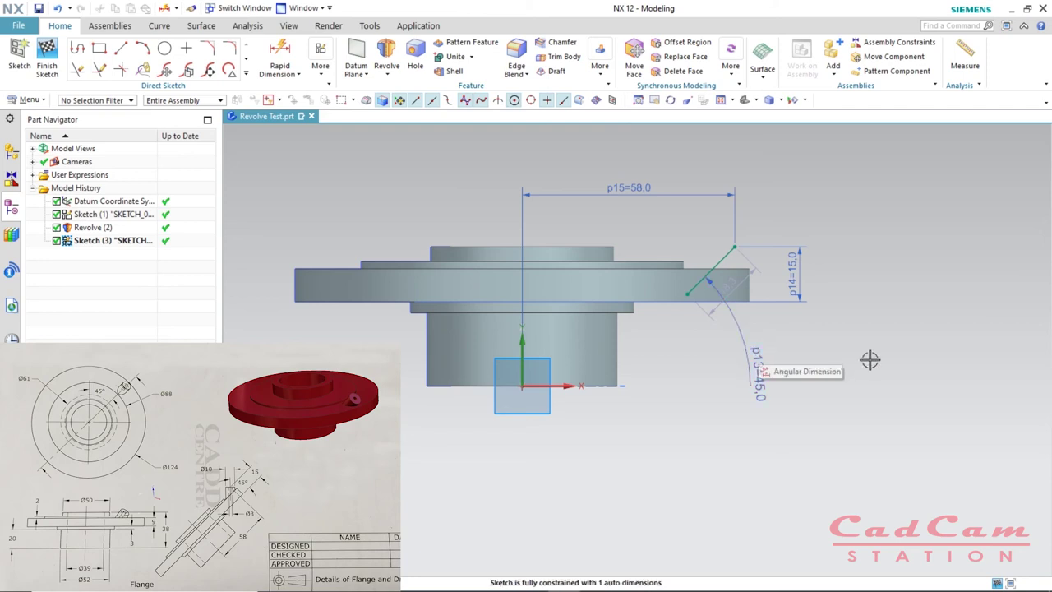
{"action": "left_click", "coordinate": [735, 250]}
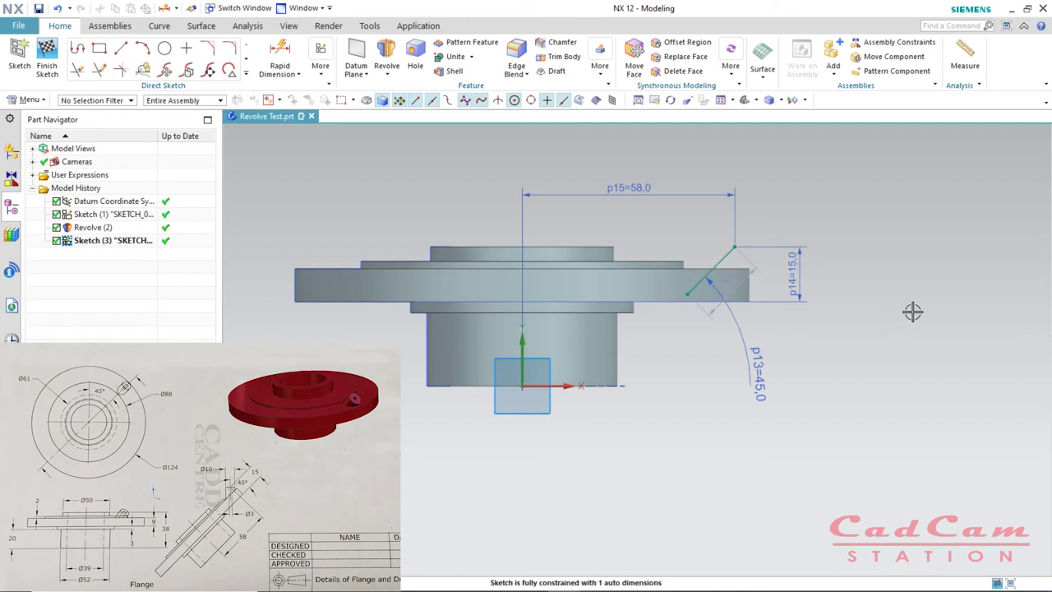
{"action": "middle_click_drag", "start_coordinate": [864, 301], "coordinate": [863, 323]}
{"action": "key", "text": "ctrl+q"}
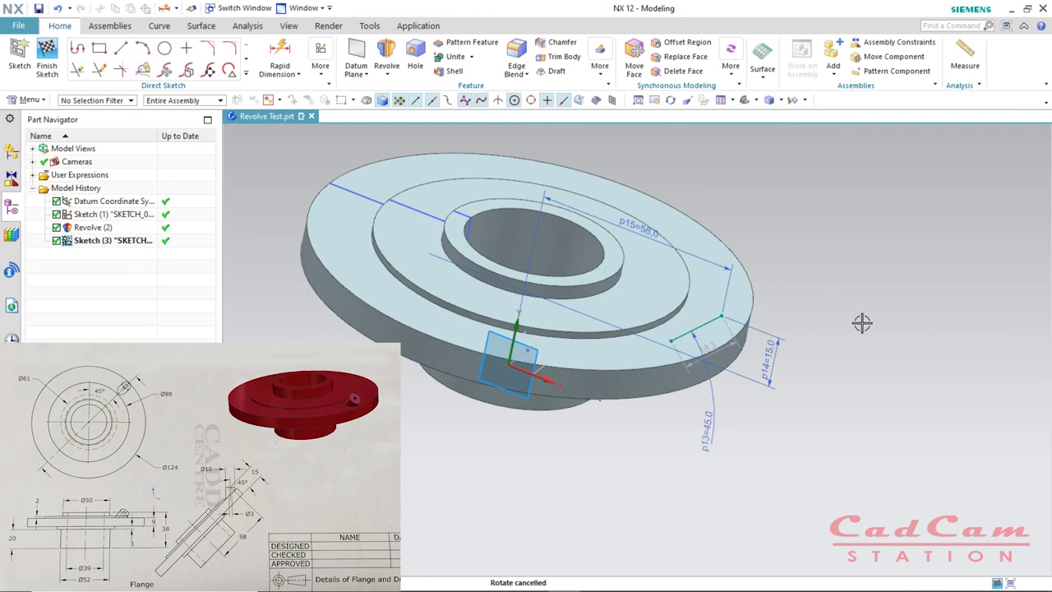
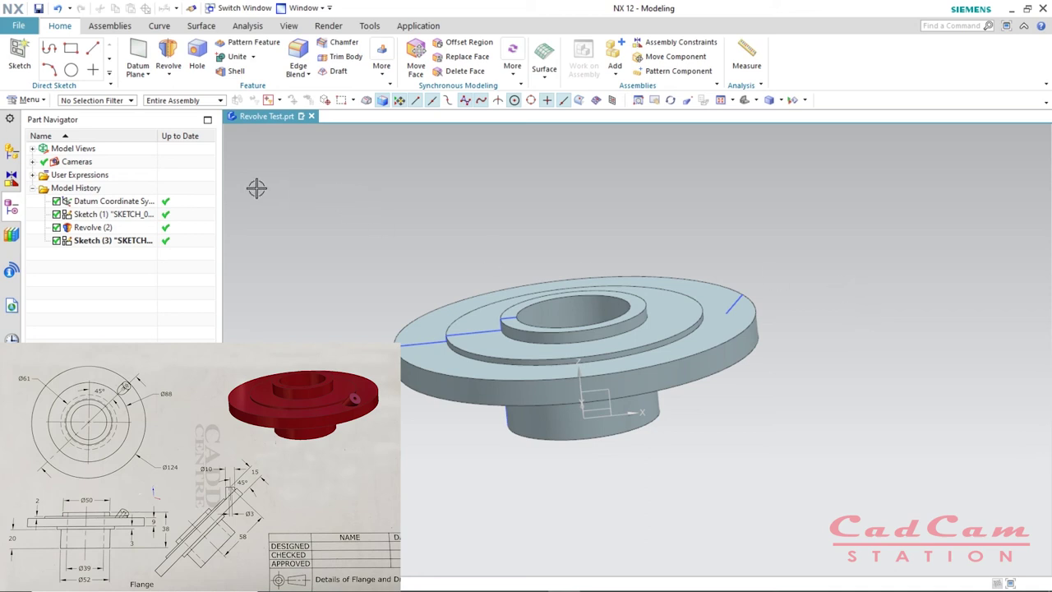
Step: Create a Point and Direction datum plane through the slanted line's upper endpoint, normal to the line, with its direction reversed toward the disc
{"action": "left_click", "coordinate": [146, 72]}
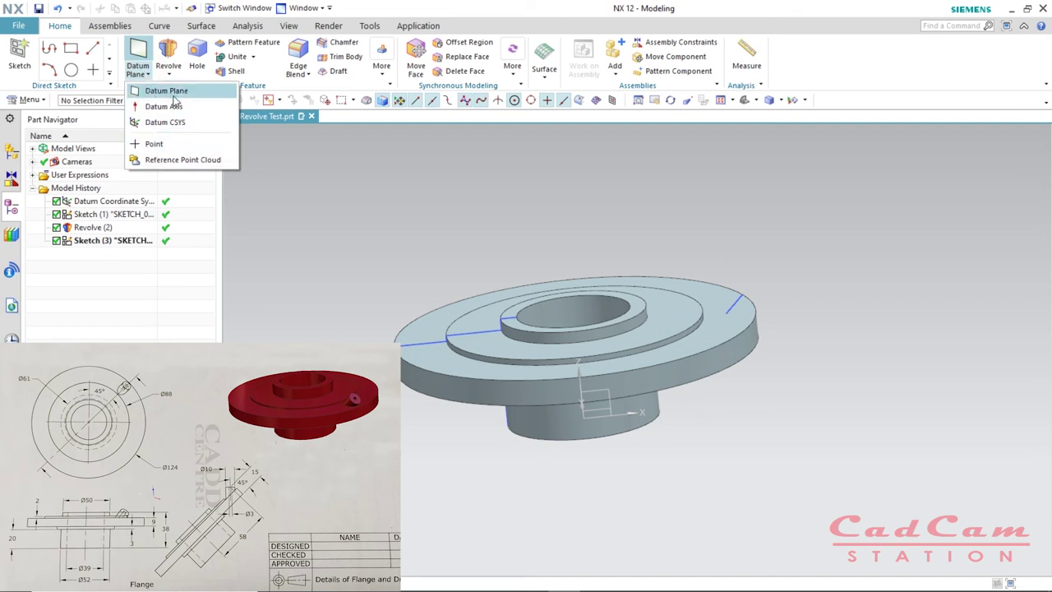
{"action": "left_click", "coordinate": [165, 95]}
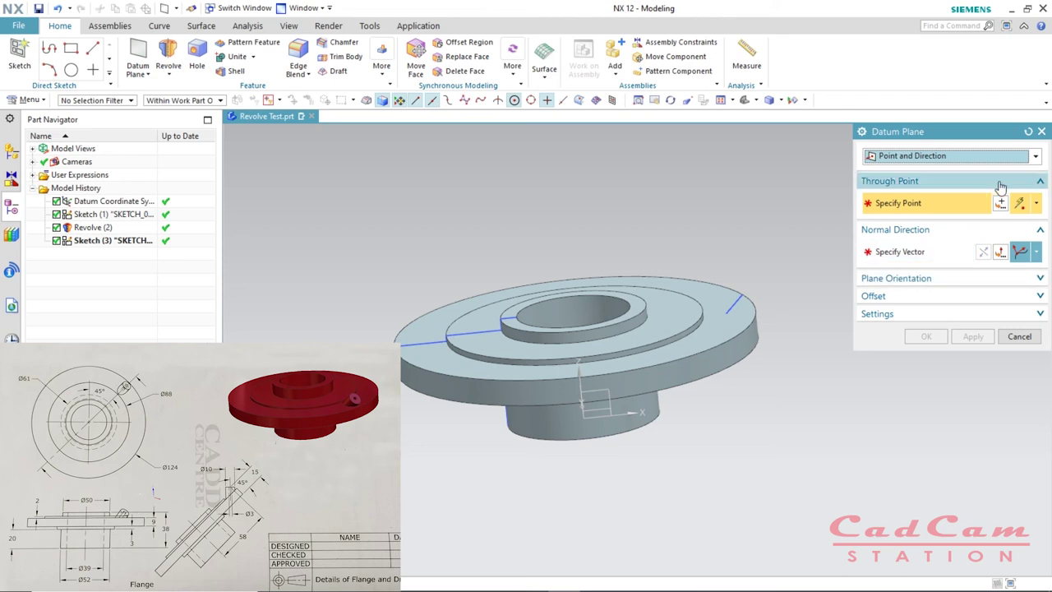
{"action": "left_click", "coordinate": [1036, 157]}
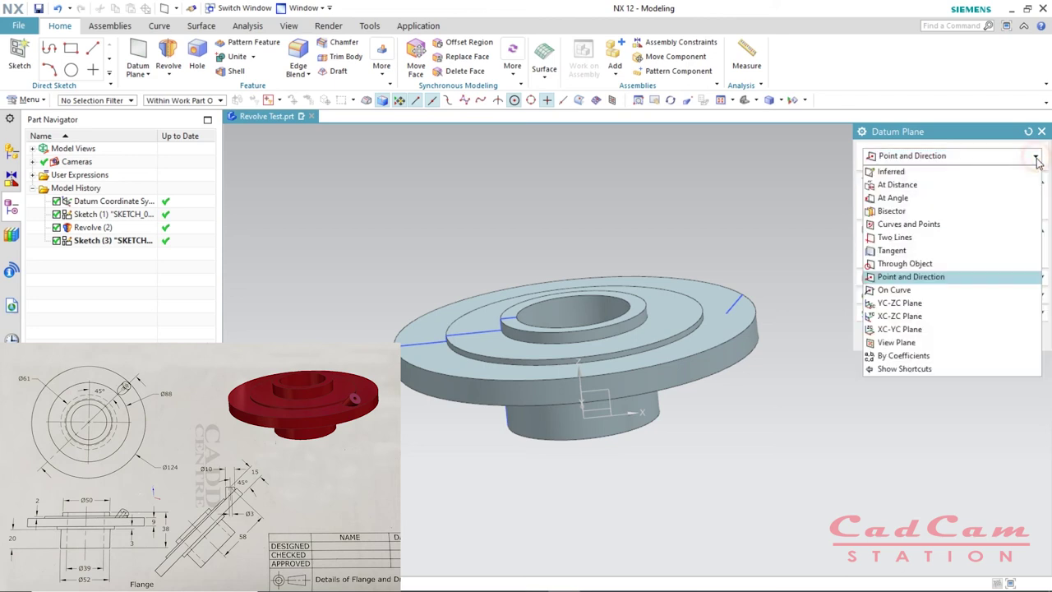
{"action": "left_click", "coordinate": [918, 279]}
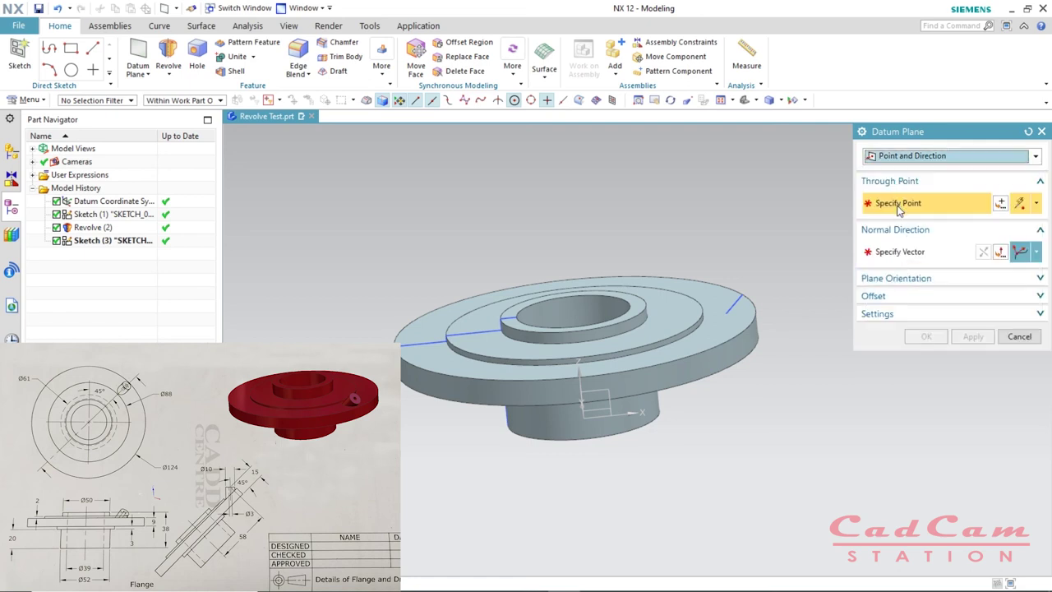
{"action": "left_click", "coordinate": [743, 295]}
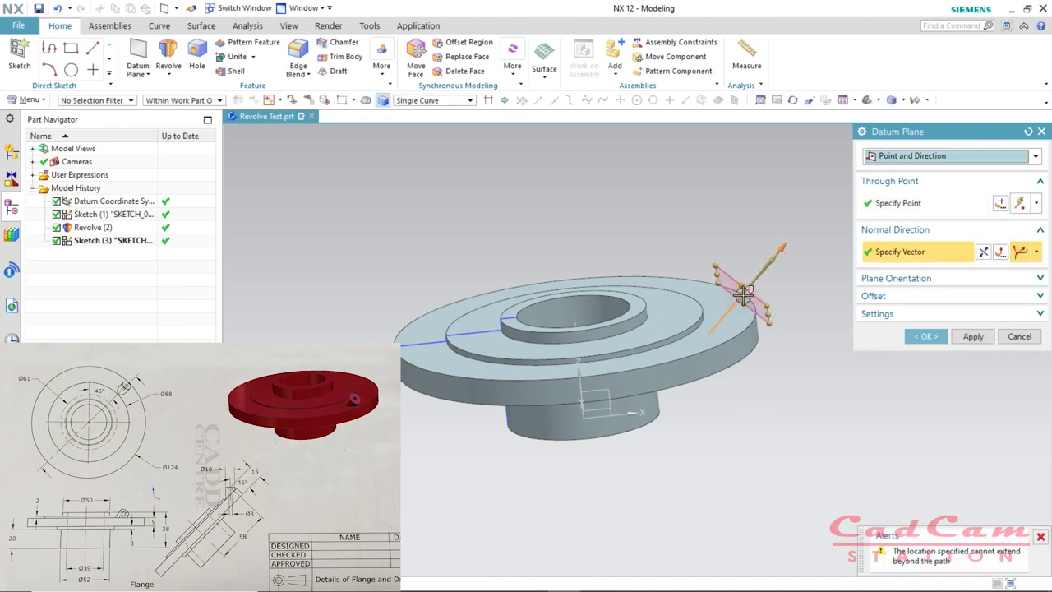
{"action": "left_click", "coordinate": [983, 252]}
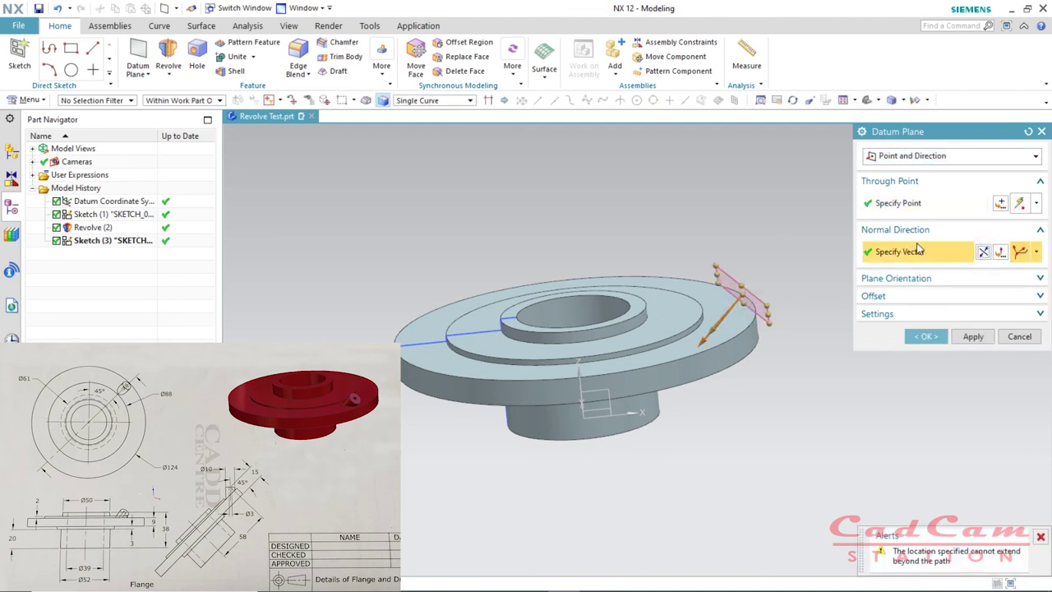
{"action": "left_click", "coordinate": [937, 339]}
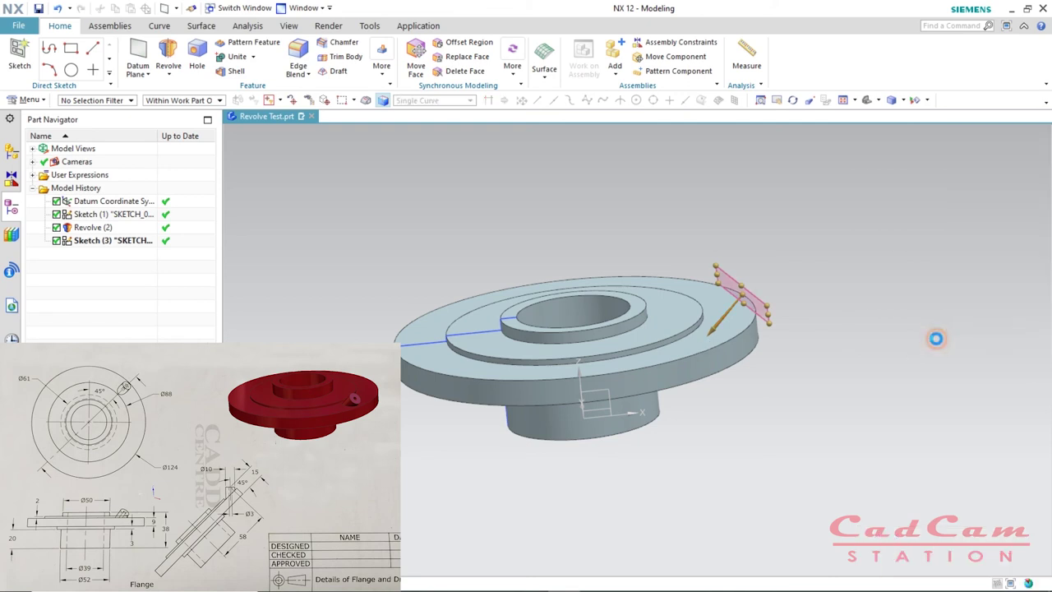
Step: Start a new sketch on the angled datum plane at the slanted line's end, using the work part origin
{"action": "scroll", "coordinate": [774, 289], "scroll_direction": "down", "scroll_amount": 3}
{"action": "scroll", "coordinate": [773, 289], "scroll_direction": "up", "scroll_amount": 5}
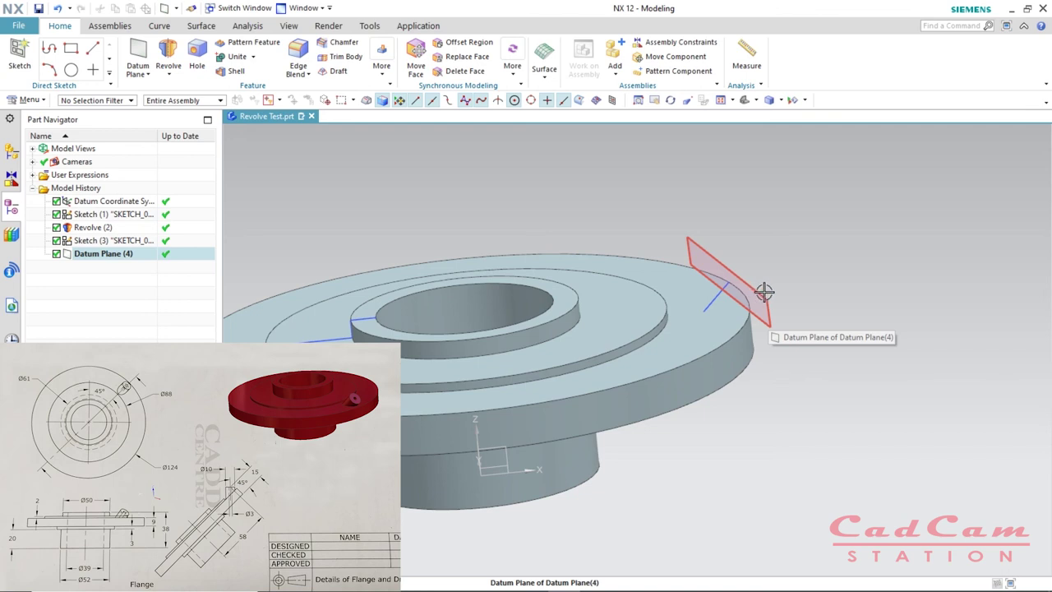
{"action": "left_click", "coordinate": [20, 56]}
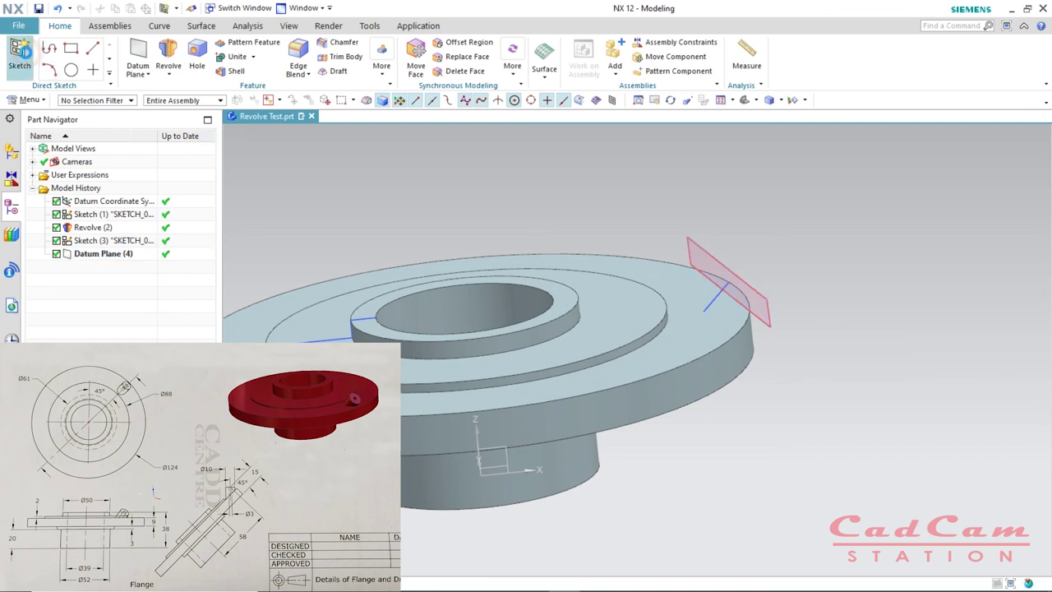
{"action": "left_click", "coordinate": [764, 307]}
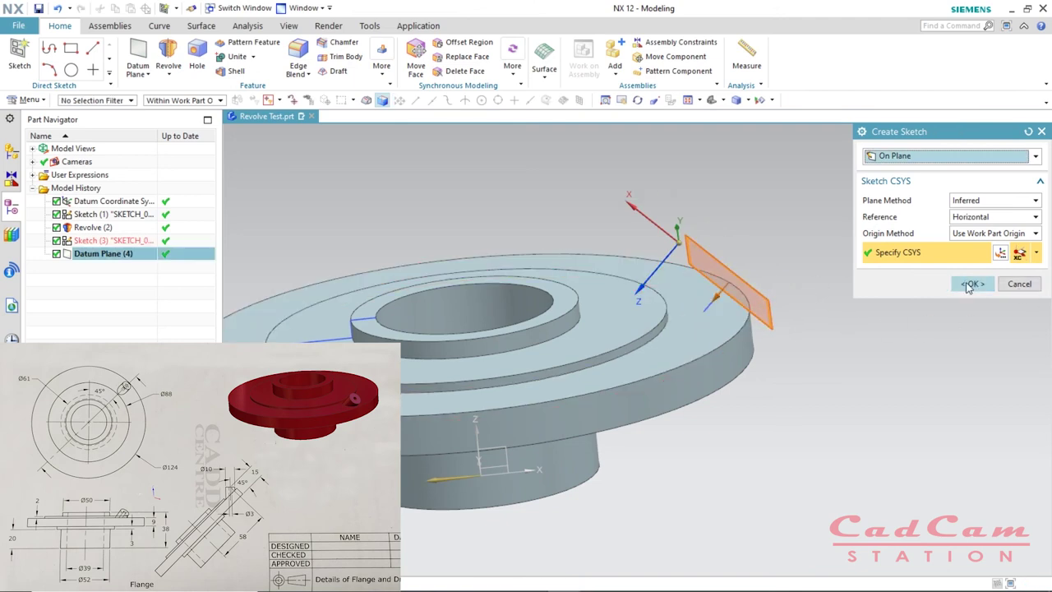
{"action": "left_click", "coordinate": [971, 284]}
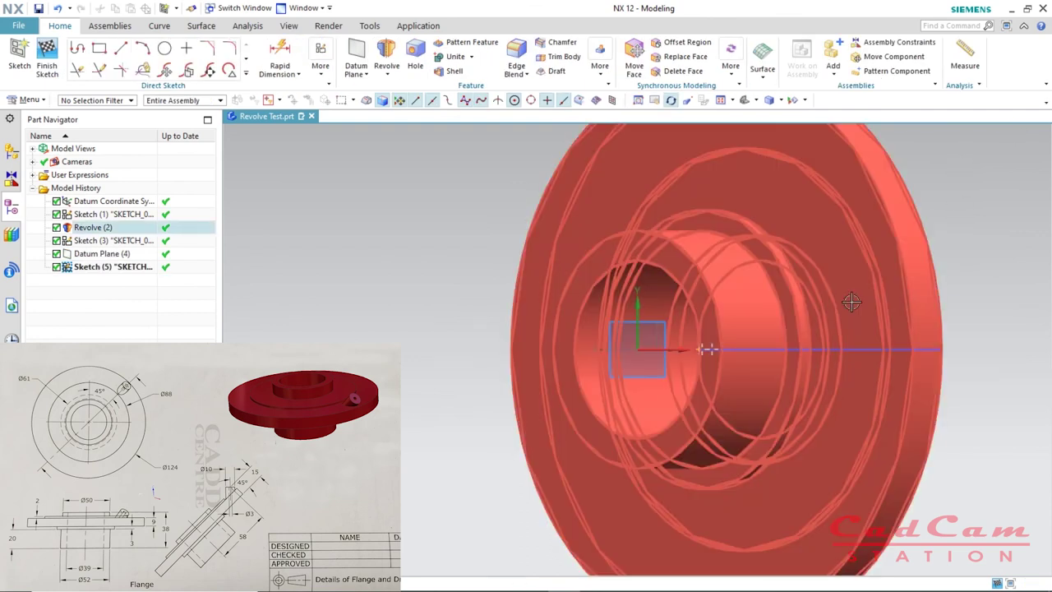
Step: Sketch a 10 mm diameter circle on the angled plane, centred on the slanted line's upper endpoint
{"action": "middle_click_drag", "start_coordinate": [859, 331], "coordinate": [630, 270]}
{"action": "scroll", "coordinate": [592, 307], "scroll_direction": "down", "scroll_amount": 5}
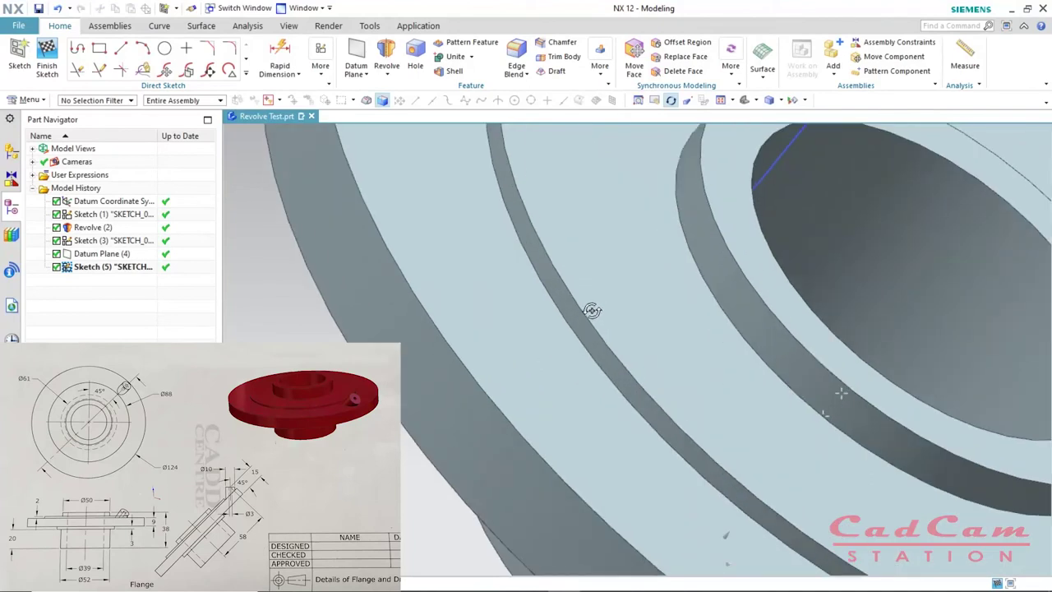
{"action": "scroll", "coordinate": [739, 345], "scroll_direction": "up", "scroll_amount": 8}
{"action": "middle_click_drag", "start_coordinate": [778, 374], "coordinate": [813, 390]}
{"action": "scroll", "coordinate": [730, 338], "scroll_direction": "down", "scroll_amount": 4}
{"action": "scroll", "coordinate": [730, 338], "scroll_direction": "up", "scroll_amount": 2}
{"action": "scroll", "coordinate": [730, 338], "scroll_direction": "down", "scroll_amount": 3}
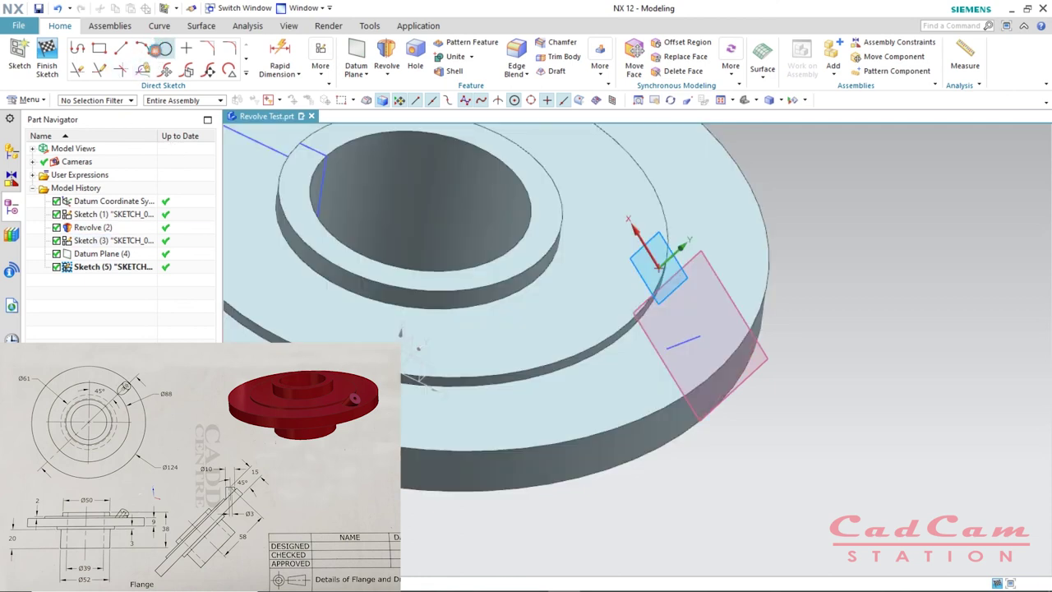
{"action": "left_click", "coordinate": [164, 48]}
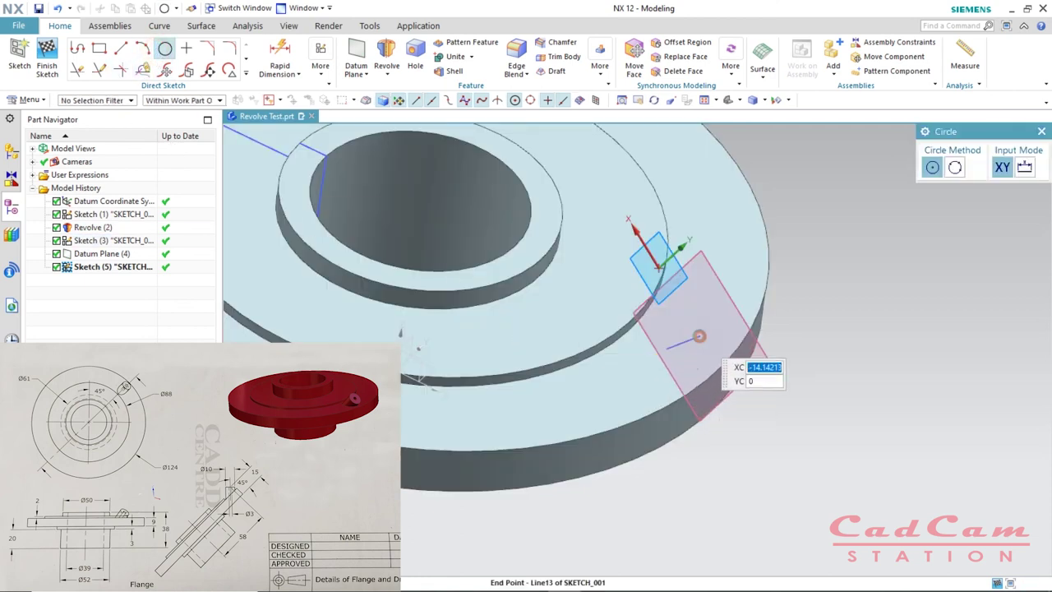
{"action": "left_click", "coordinate": [698, 337]}
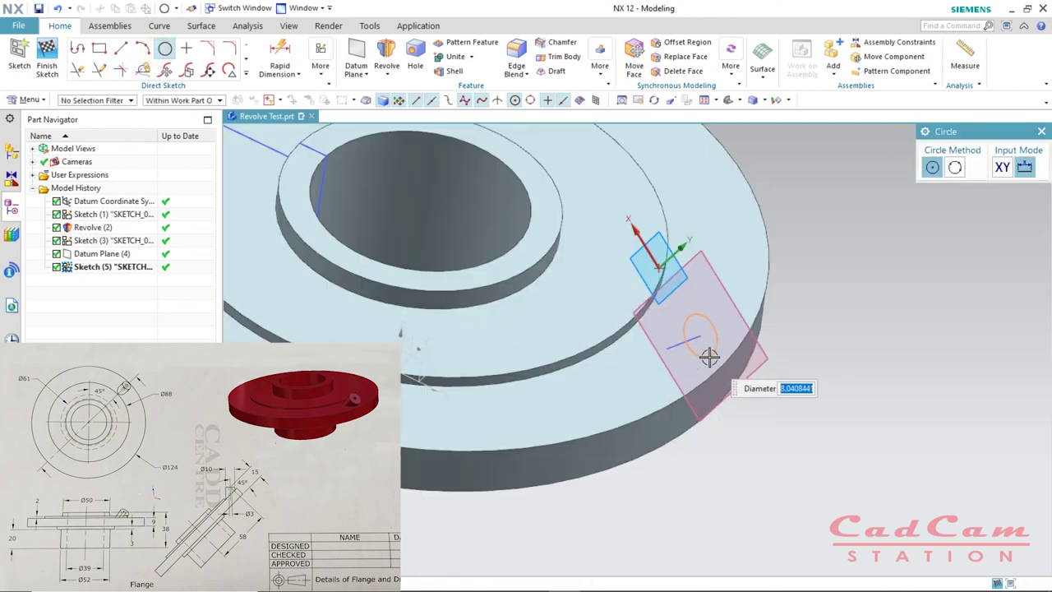
{"action": "key", "text": "Return"}
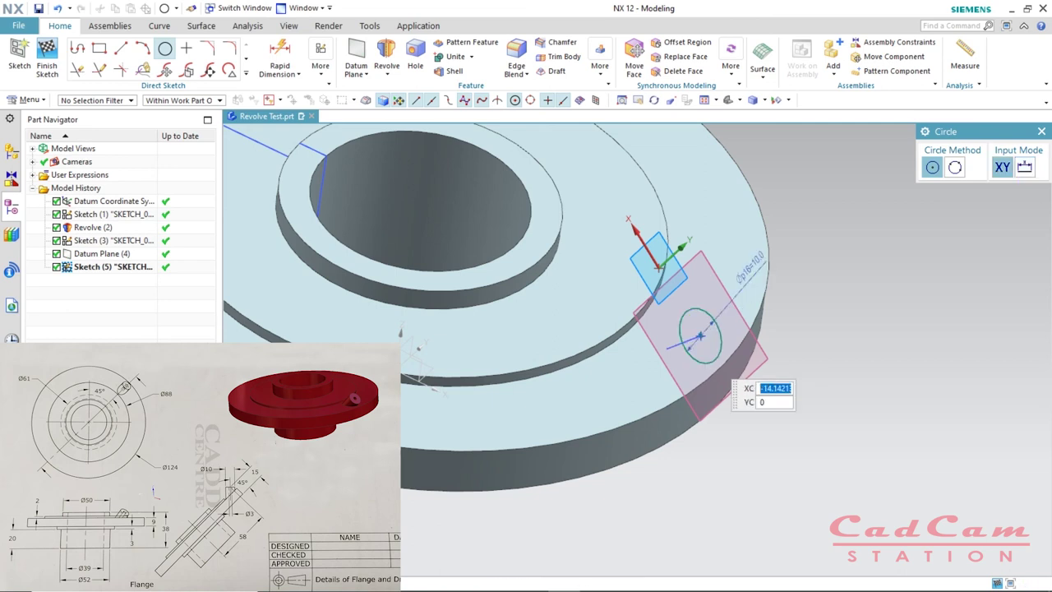
{"action": "key", "text": "Escape"}
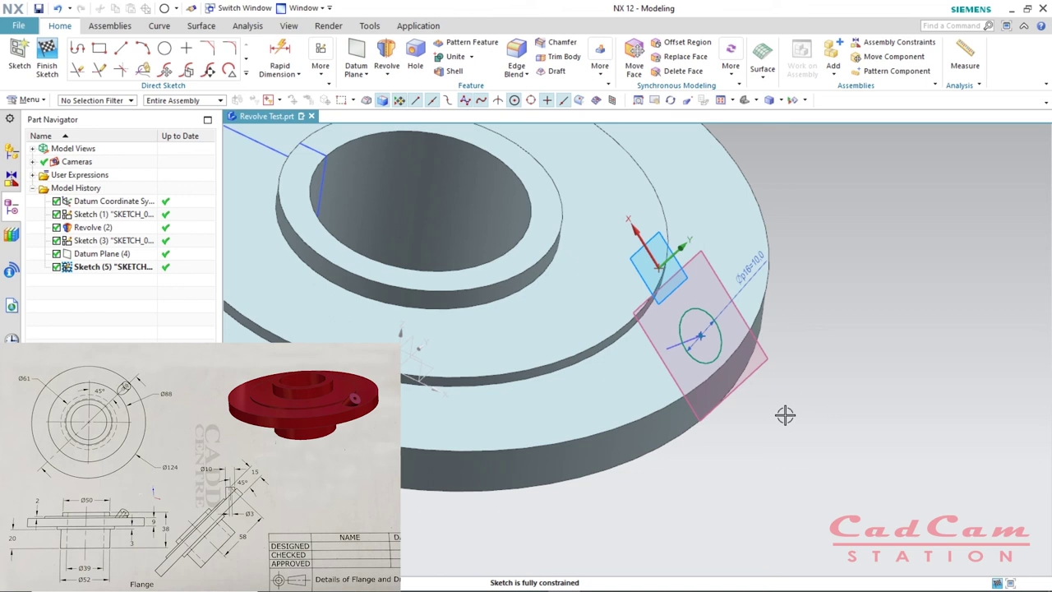
Step: Extrude the 10 mm circle from the angled plane with its end set to Until Next and unite it with the flange body
{"action": "key", "text": "x"}
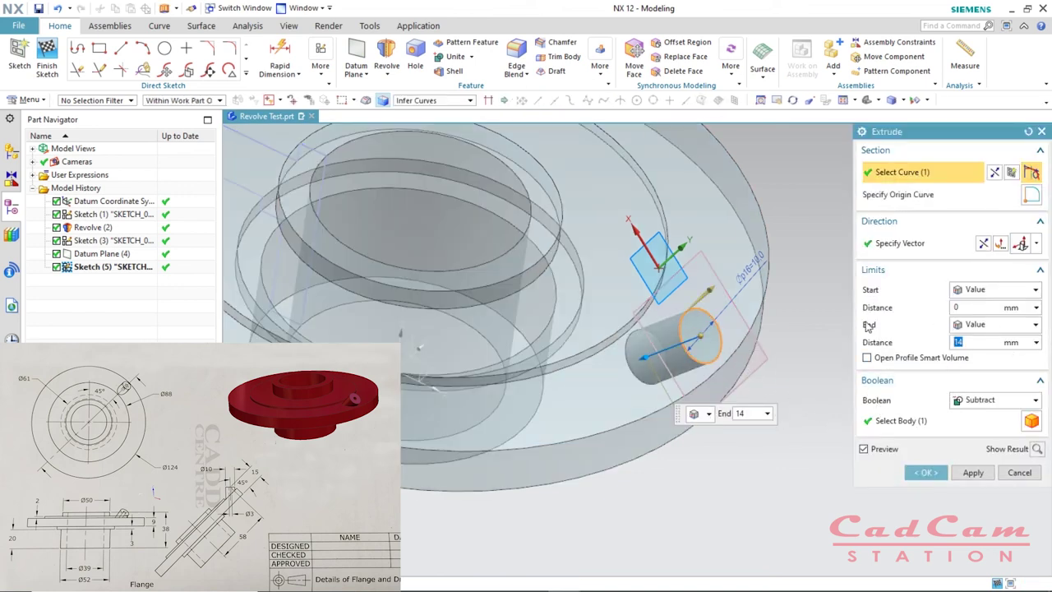
{"action": "left_click", "coordinate": [980, 328]}
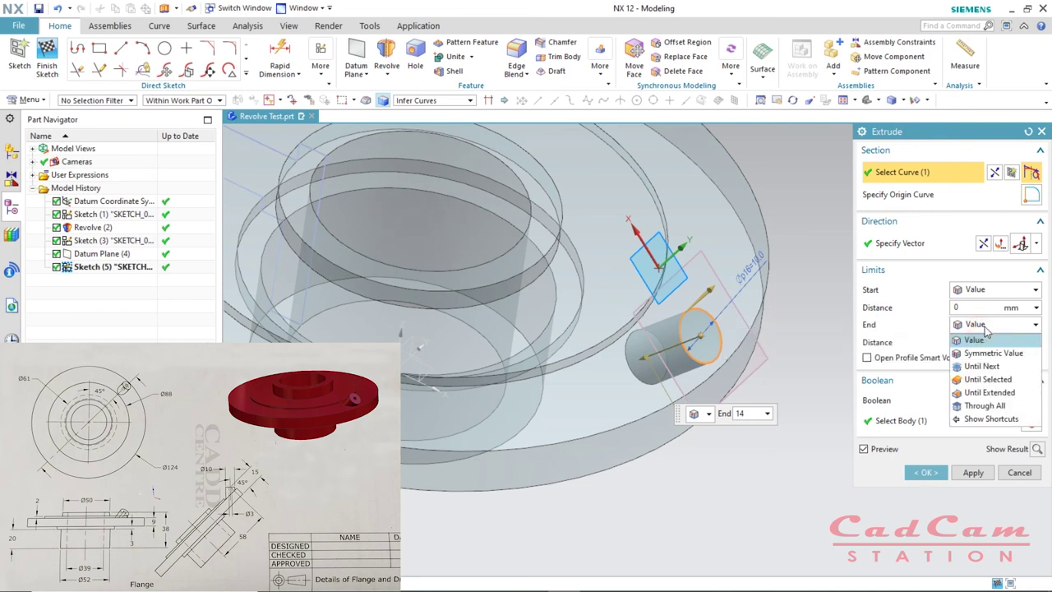
{"action": "left_click", "coordinate": [981, 369]}
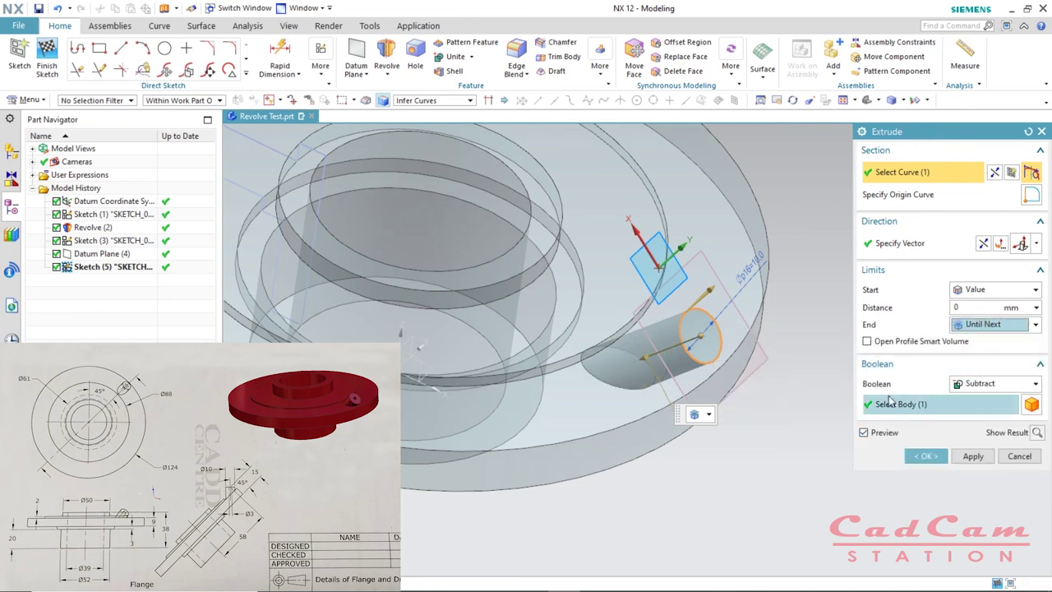
{"action": "left_click", "coordinate": [991, 386]}
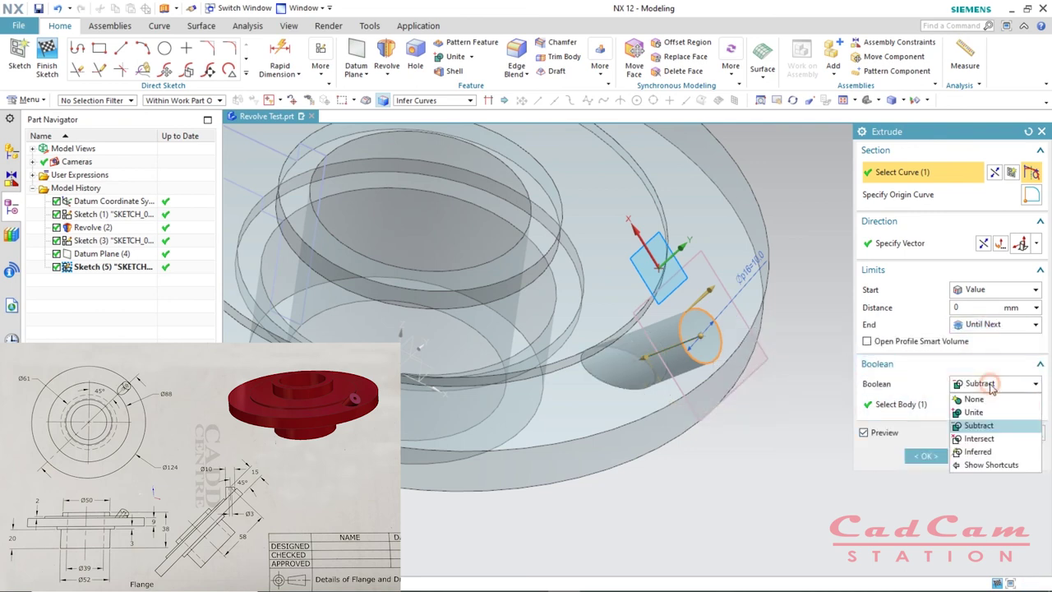
{"action": "left_click", "coordinate": [974, 412]}
{"action": "left_click", "coordinate": [923, 457]}
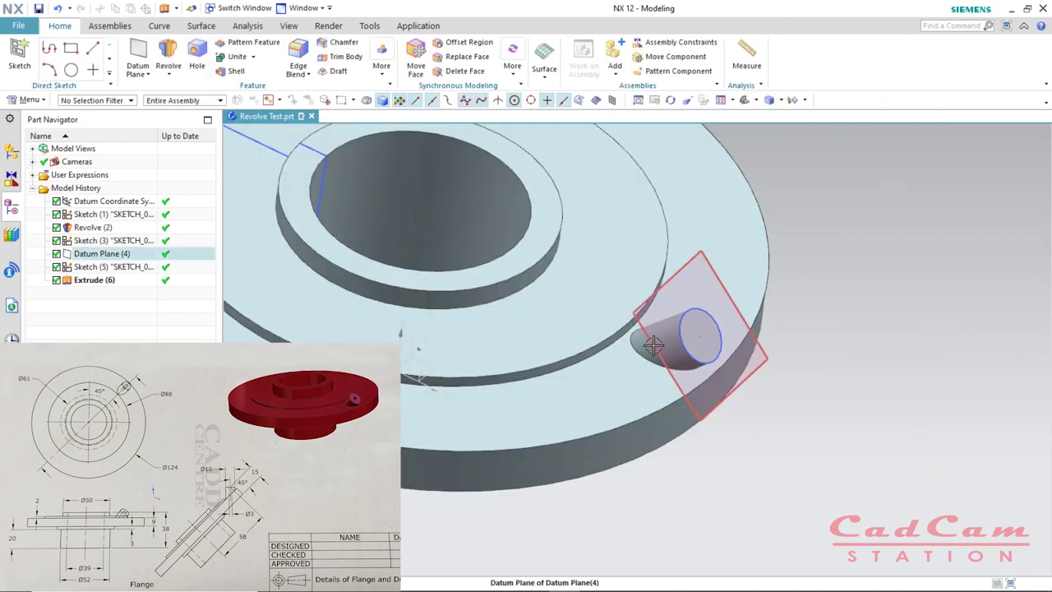
Step: Sketch a 3 mm diameter circle on the angled boss's circular end face, concentric with the boss, using the work part origin
{"action": "left_click", "coordinate": [19, 58]}
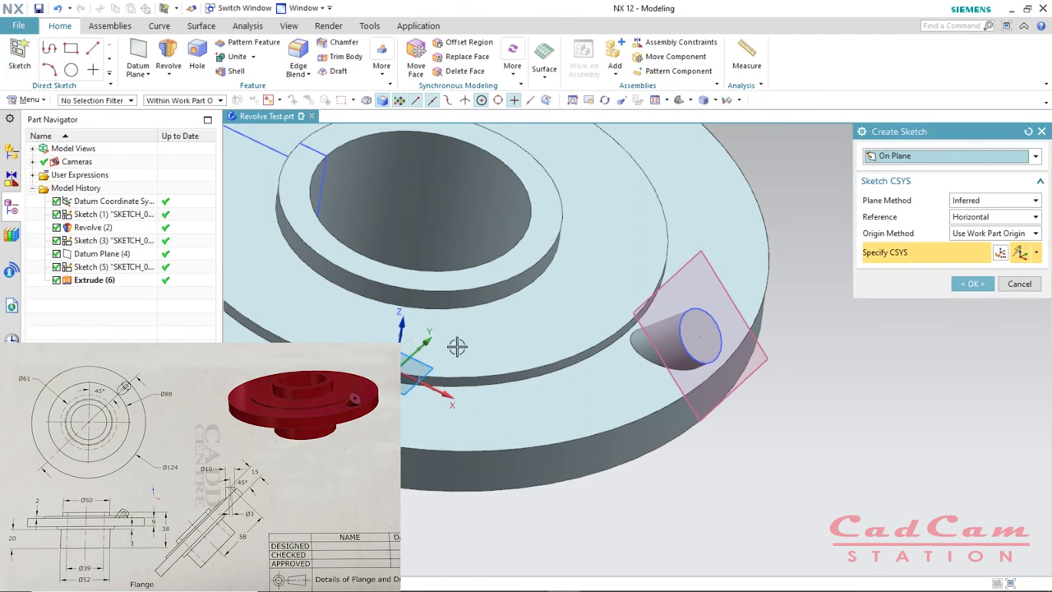
{"action": "left_click", "coordinate": [705, 356]}
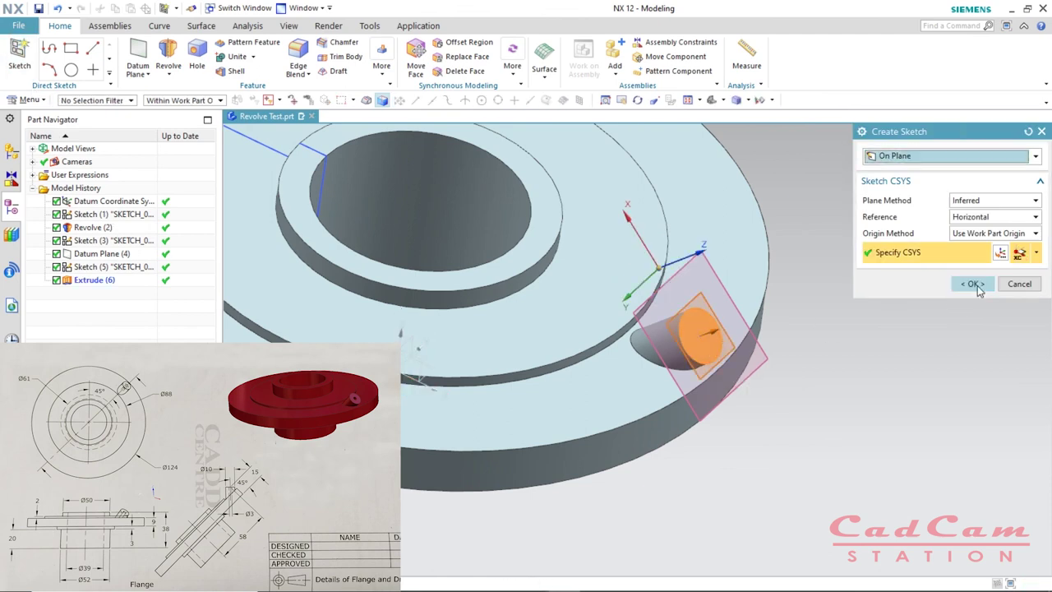
{"action": "left_click", "coordinate": [970, 284]}
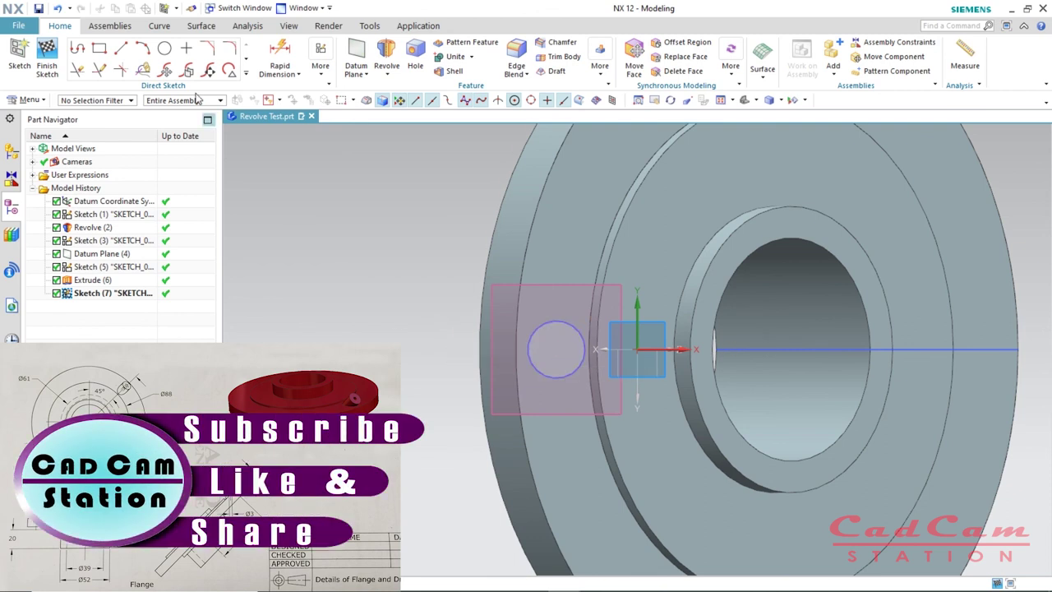
{"action": "left_click", "coordinate": [164, 49]}
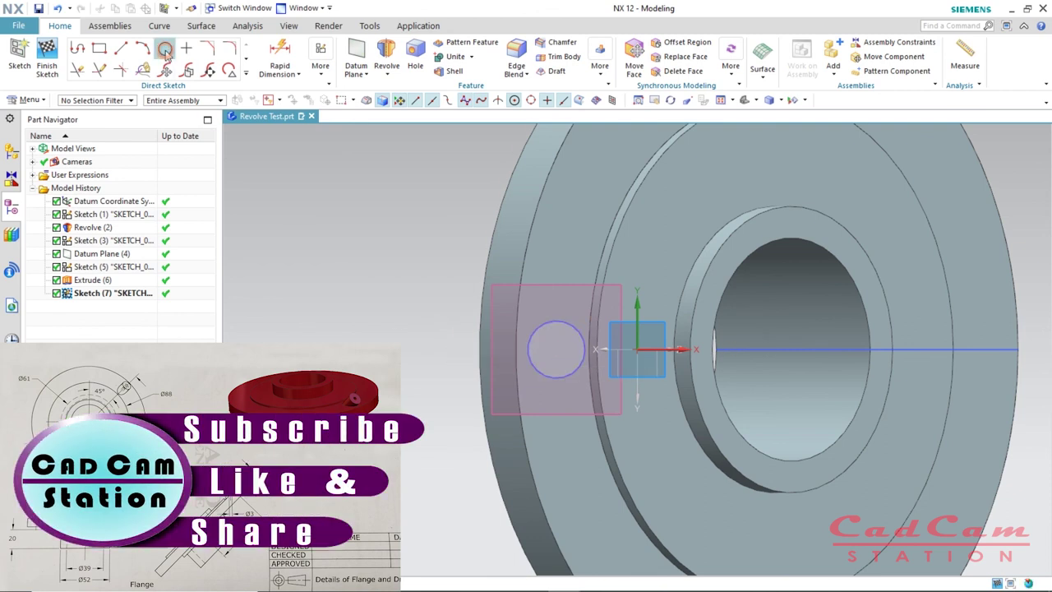
{"action": "left_click", "coordinate": [555, 352]}
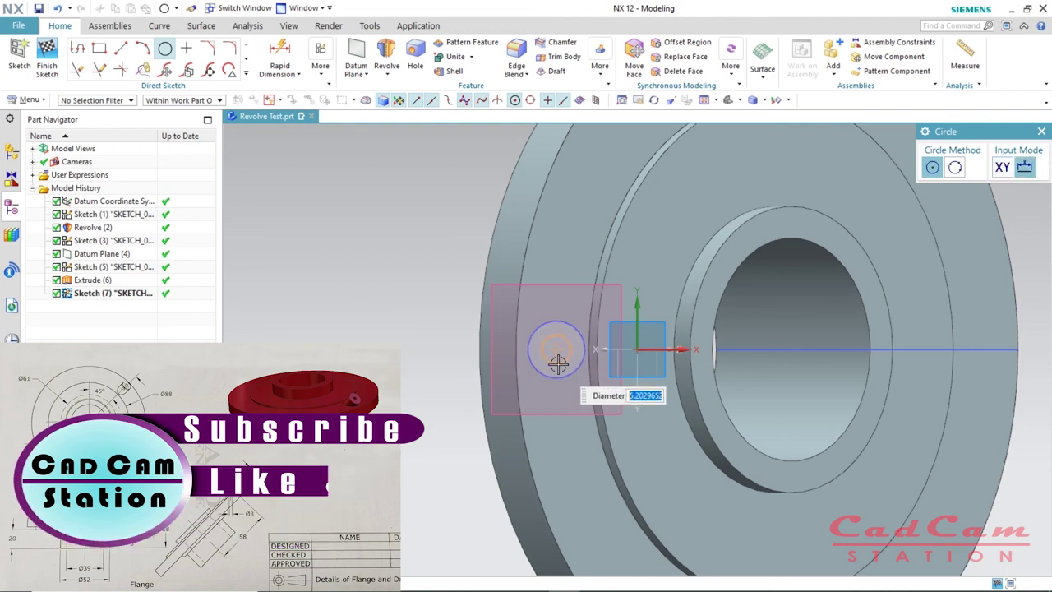
{"action": "type", "text": "3"}
{"action": "key", "text": "Return"}
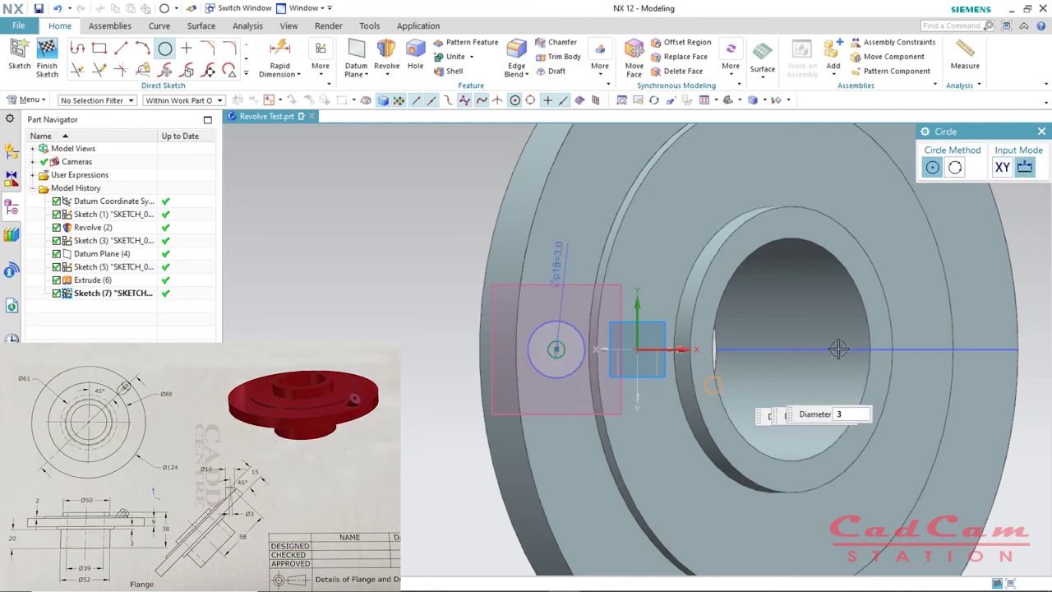
{"action": "key", "text": "Escape"}
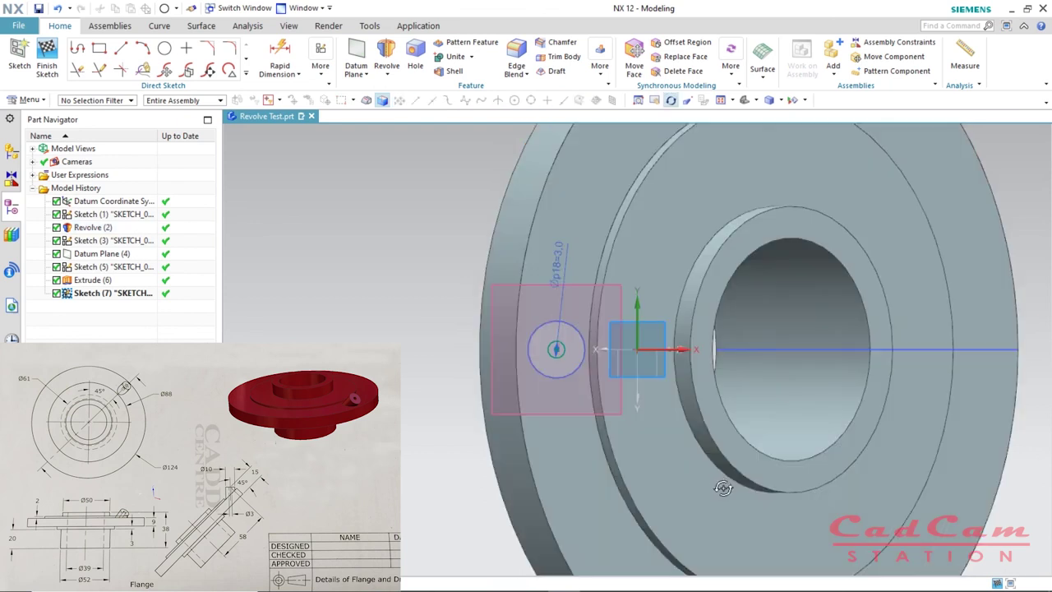
Step: Extrude the 3 mm circle in the reversed direction Until Next and subtract it from the flange to cut the angled hole
{"action": "mouse_move", "coordinate": [719, 485]}
{"action": "middle_mouse_down"}
{"action": "mouse_move", "coordinate": [688, 405]}
{"action": "mouse_move", "coordinate": [475, 442]}
{"action": "middle_mouse_up"}
{"action": "key", "text": "x"}
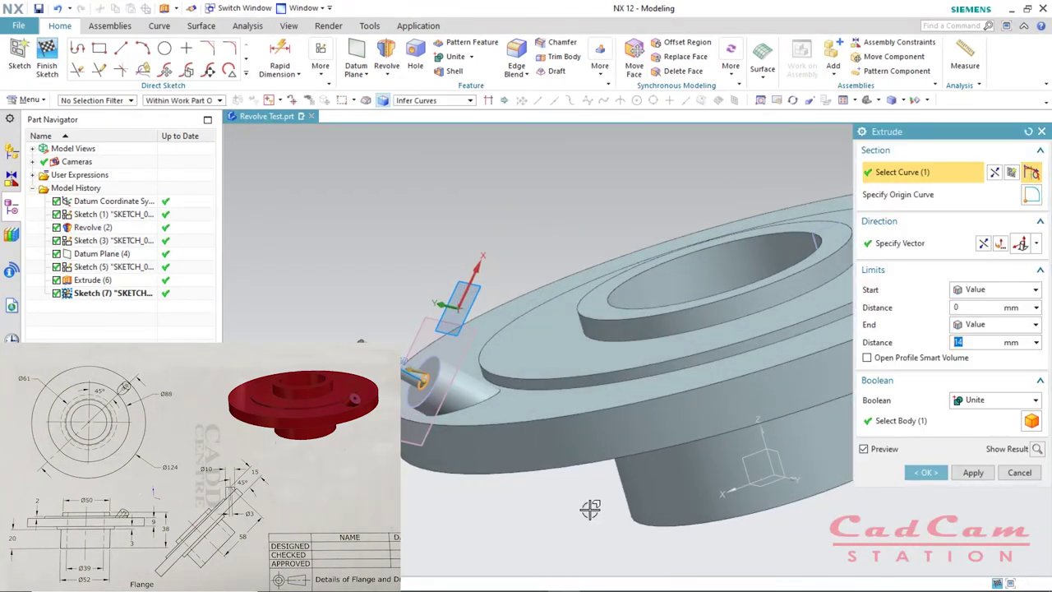
{"action": "left_click", "coordinate": [1000, 243]}
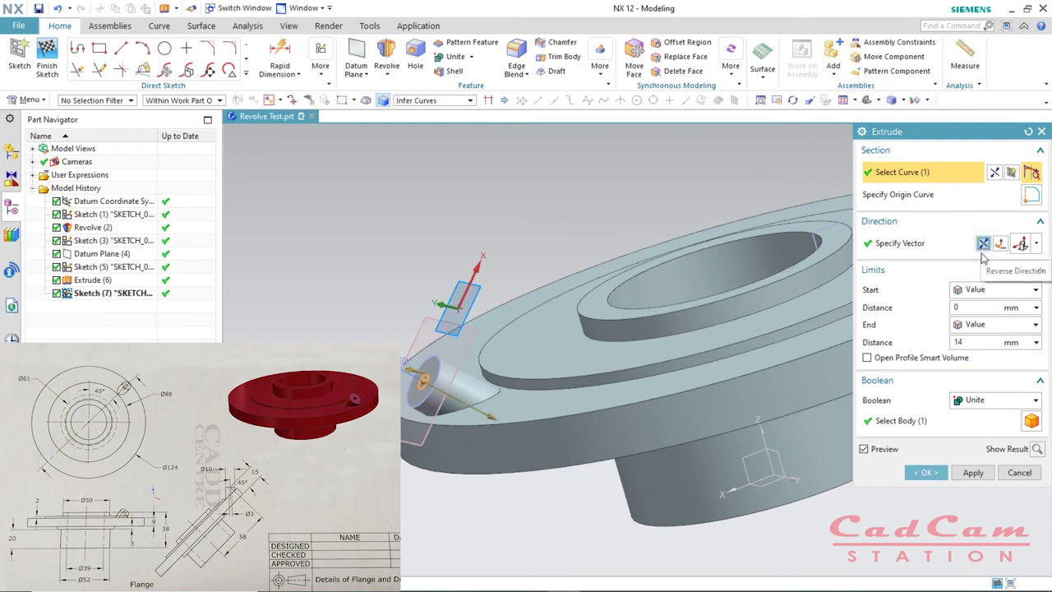
{"action": "left_click", "coordinate": [982, 325]}
{"action": "left_click", "coordinate": [984, 367]}
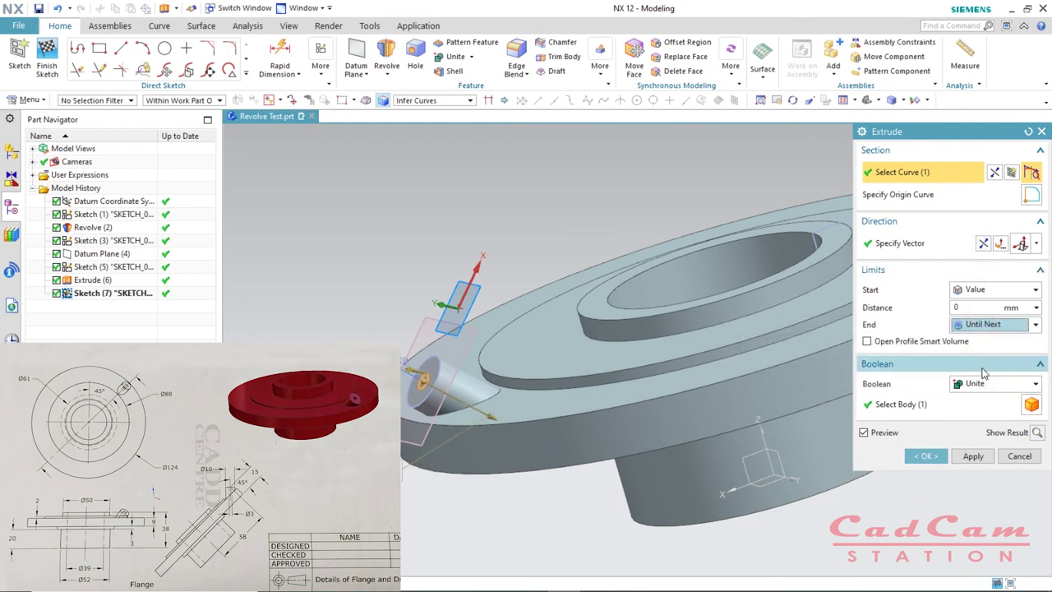
{"action": "left_click", "coordinate": [986, 386]}
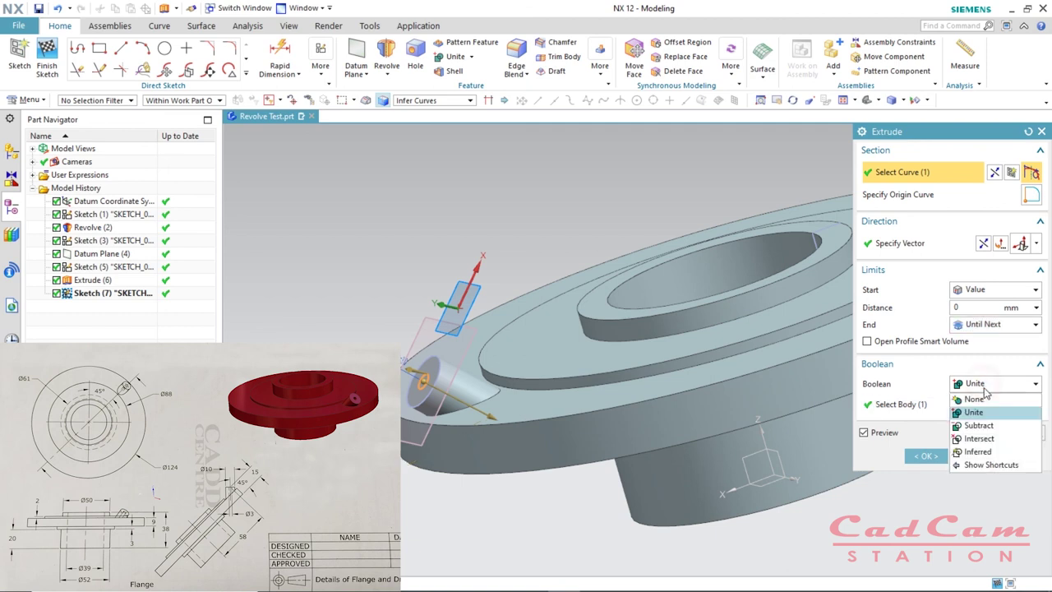
{"action": "left_click", "coordinate": [978, 425]}
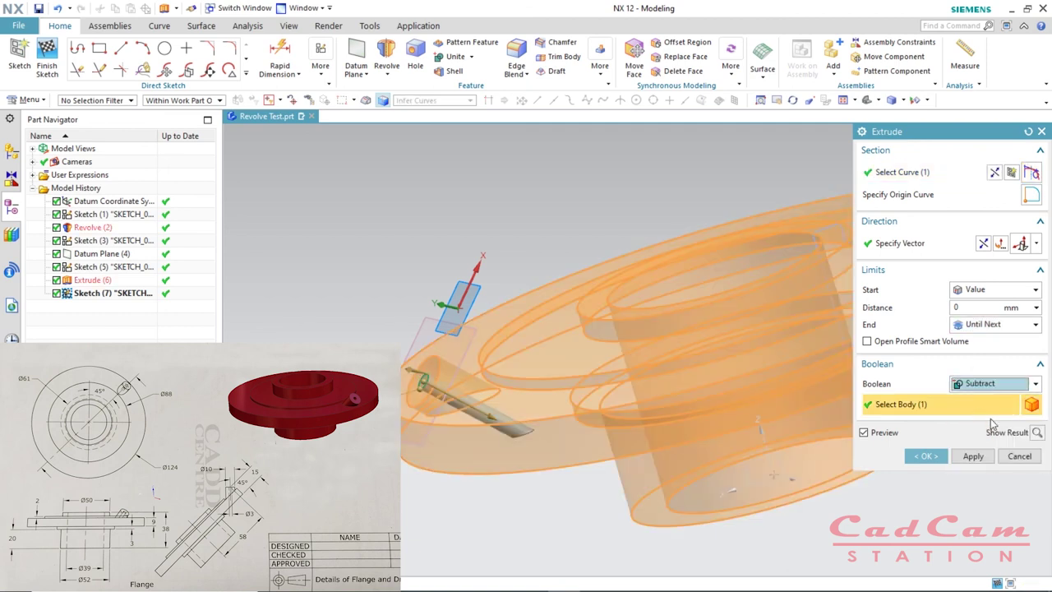
{"action": "left_click", "coordinate": [926, 455]}
{"action": "right_click", "coordinate": [488, 531]}
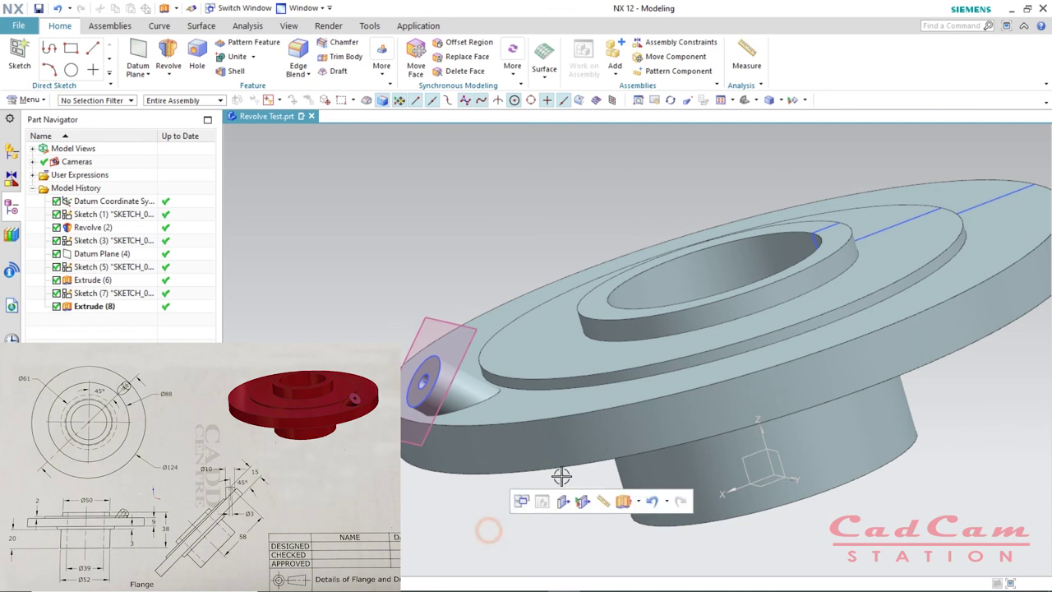
Step: Turn on See-Thru All and examine the angled boss and its hole in the flange from several directions
{"action": "scroll", "coordinate": [561, 477], "scroll_direction": "down", "scroll_amount": 3}
{"action": "middle_click_drag", "start_coordinate": [562, 354], "coordinate": [775, 396]}
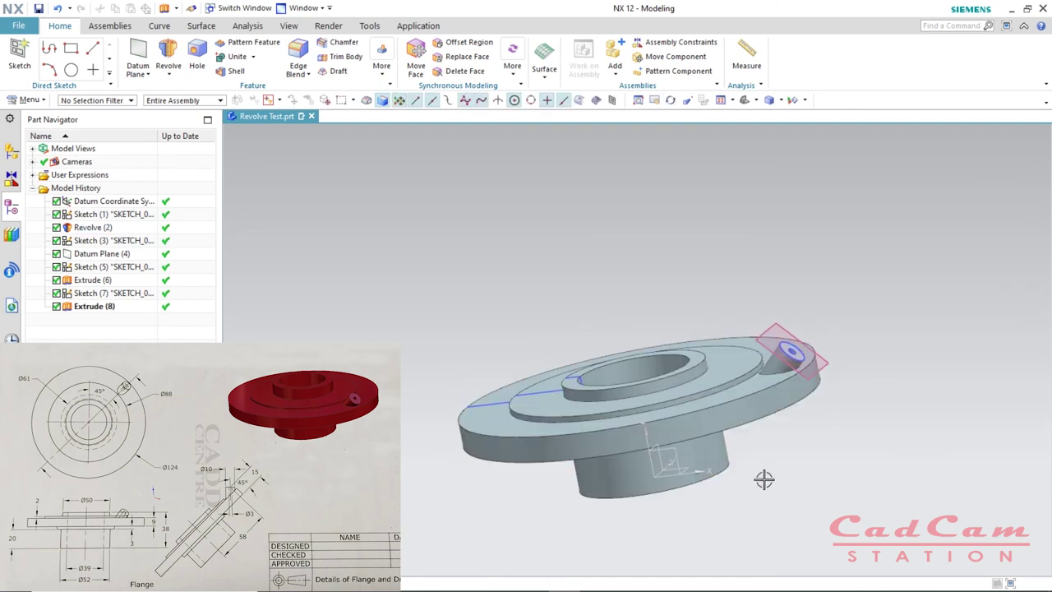
{"action": "mouse_move", "coordinate": [822, 446]}
{"action": "middle_mouse_down"}
{"action": "mouse_move", "coordinate": [847, 454]}
{"action": "mouse_move", "coordinate": [850, 407]}
{"action": "mouse_move", "coordinate": [825, 451]}
{"action": "middle_mouse_up"}
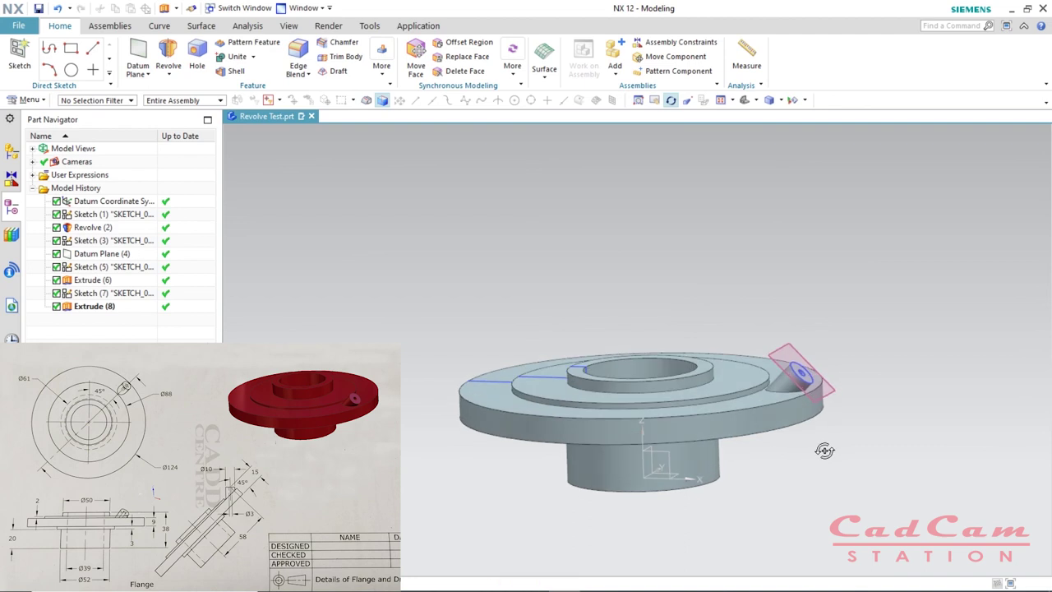
{"action": "middle_click_drag", "start_coordinate": [816, 449], "coordinate": [804, 471]}
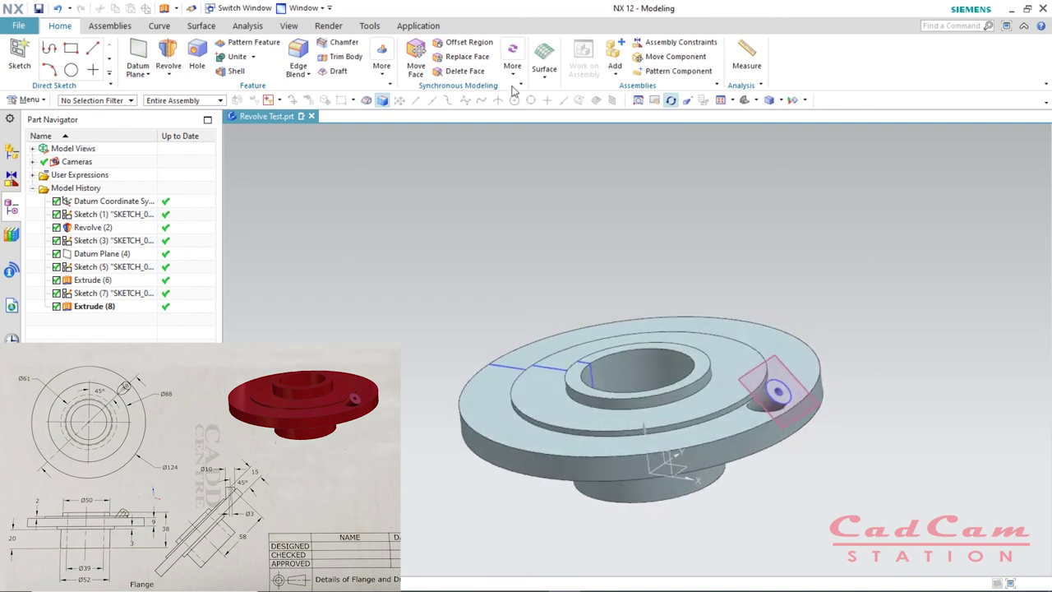
{"action": "left_click", "coordinate": [287, 26]}
{"action": "left_click", "coordinate": [342, 61]}
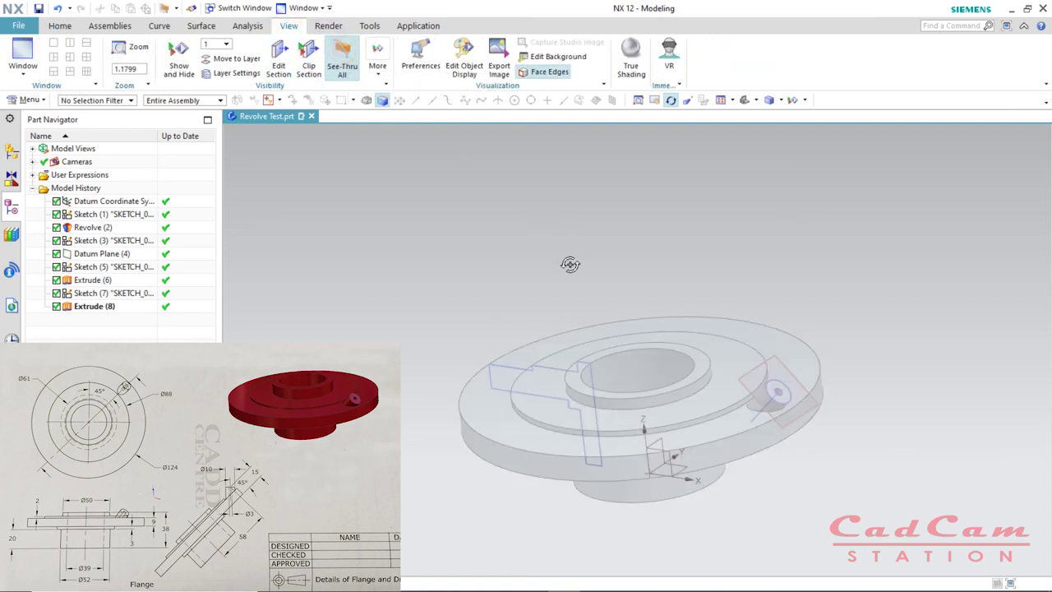
{"action": "mouse_move", "coordinate": [619, 431]}
{"action": "middle_mouse_down"}
{"action": "mouse_move", "coordinate": [633, 411]}
{"action": "mouse_move", "coordinate": [612, 407]}
{"action": "mouse_move", "coordinate": [621, 402]}
{"action": "mouse_move", "coordinate": [611, 417]}
{"action": "middle_mouse_up"}
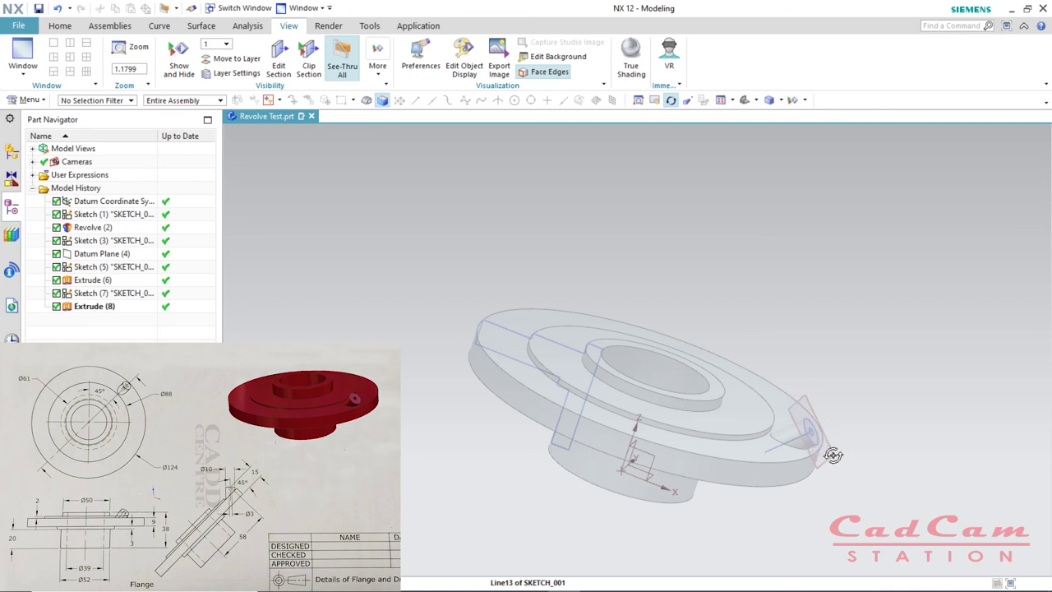
{"action": "middle_click_drag", "start_coordinate": [869, 458], "coordinate": [795, 436]}
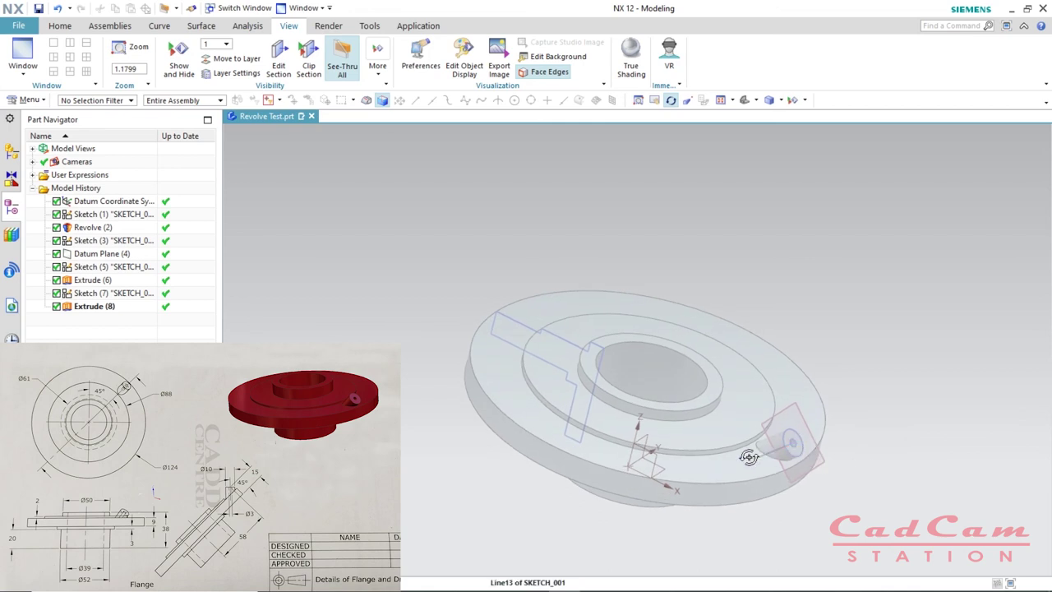
{"action": "mouse_move", "coordinate": [790, 504]}
{"action": "middle_mouse_down"}
{"action": "mouse_move", "coordinate": [787, 477]}
{"action": "mouse_move", "coordinate": [807, 476]}
{"action": "mouse_move", "coordinate": [764, 480]}
{"action": "mouse_move", "coordinate": [829, 498]}
{"action": "mouse_move", "coordinate": [822, 505]}
{"action": "middle_mouse_up"}
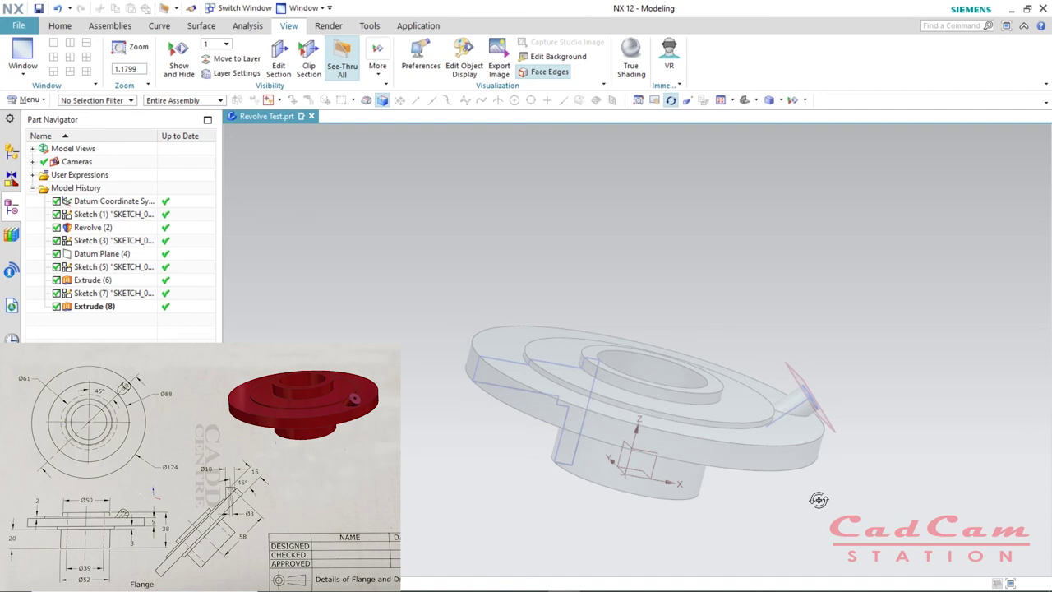